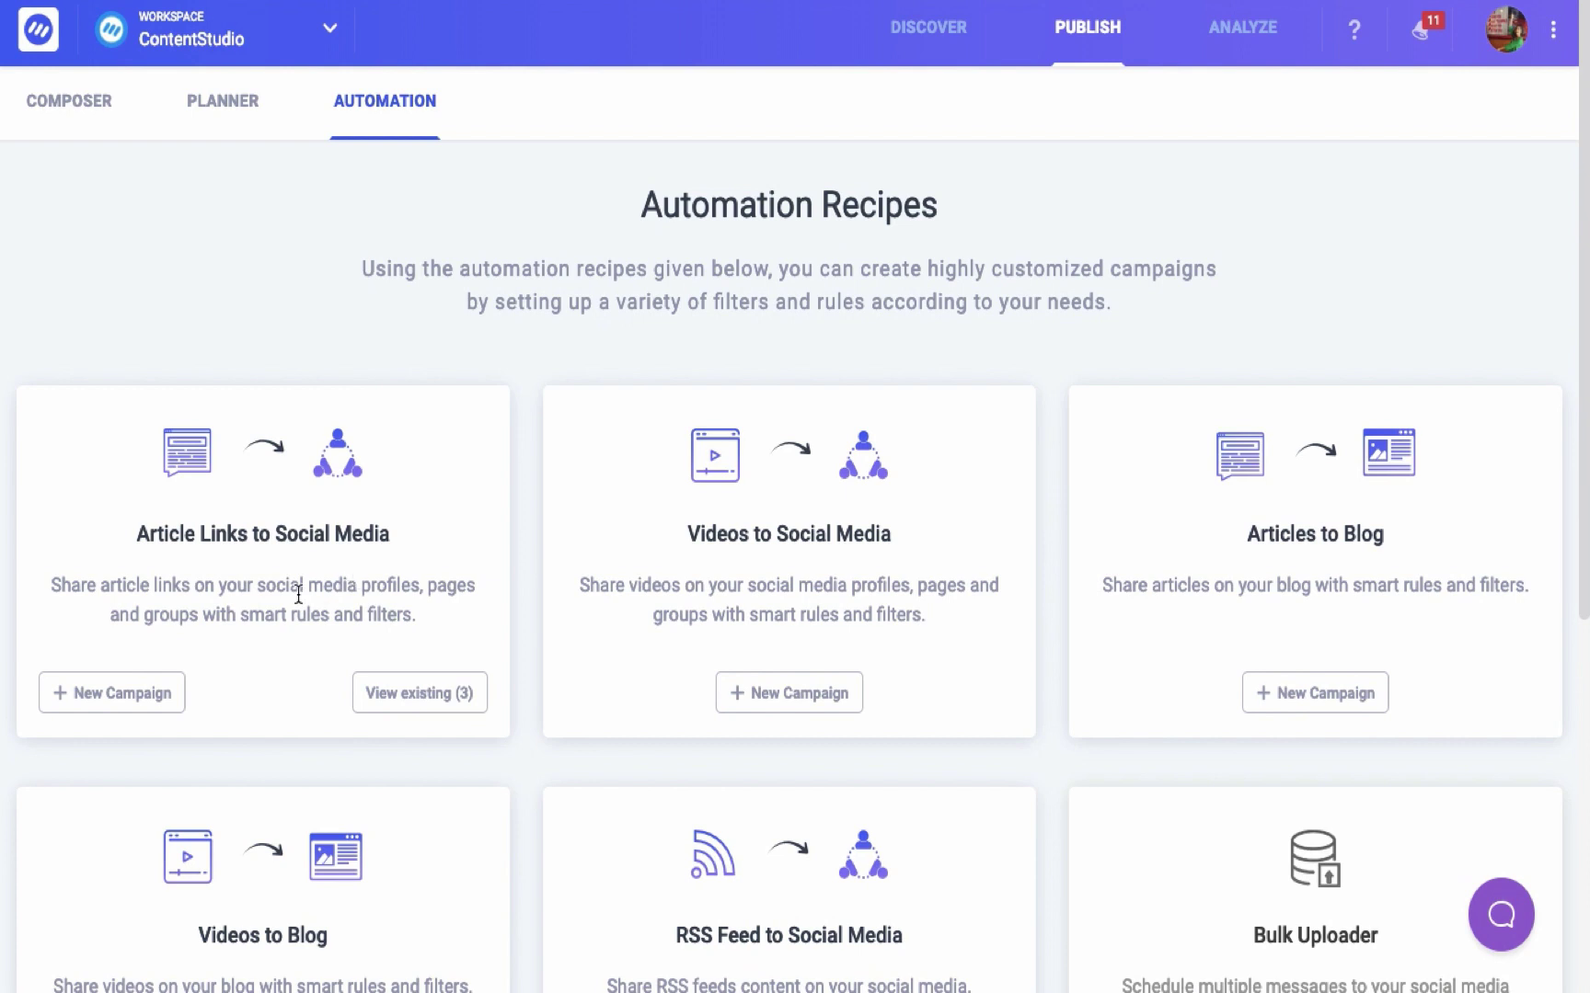
- Create the 'Digital Marketing Week' article-links campaign with two Facebook, one Twitter and one LinkedIn account
click(141, 694)
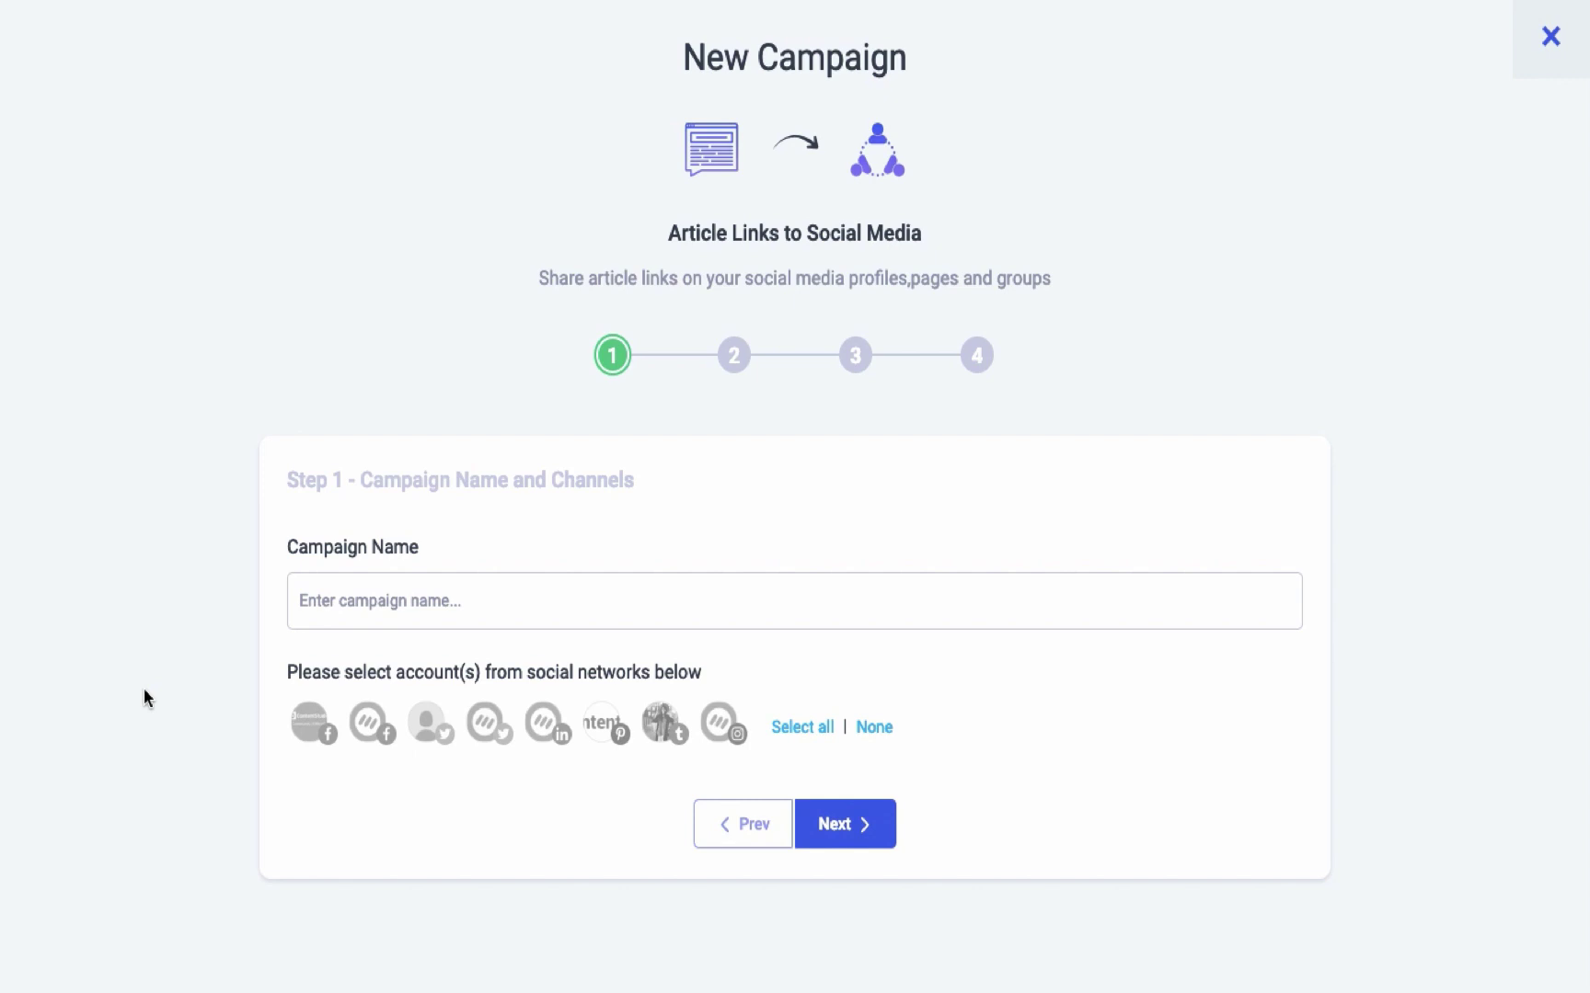
click(397, 583)
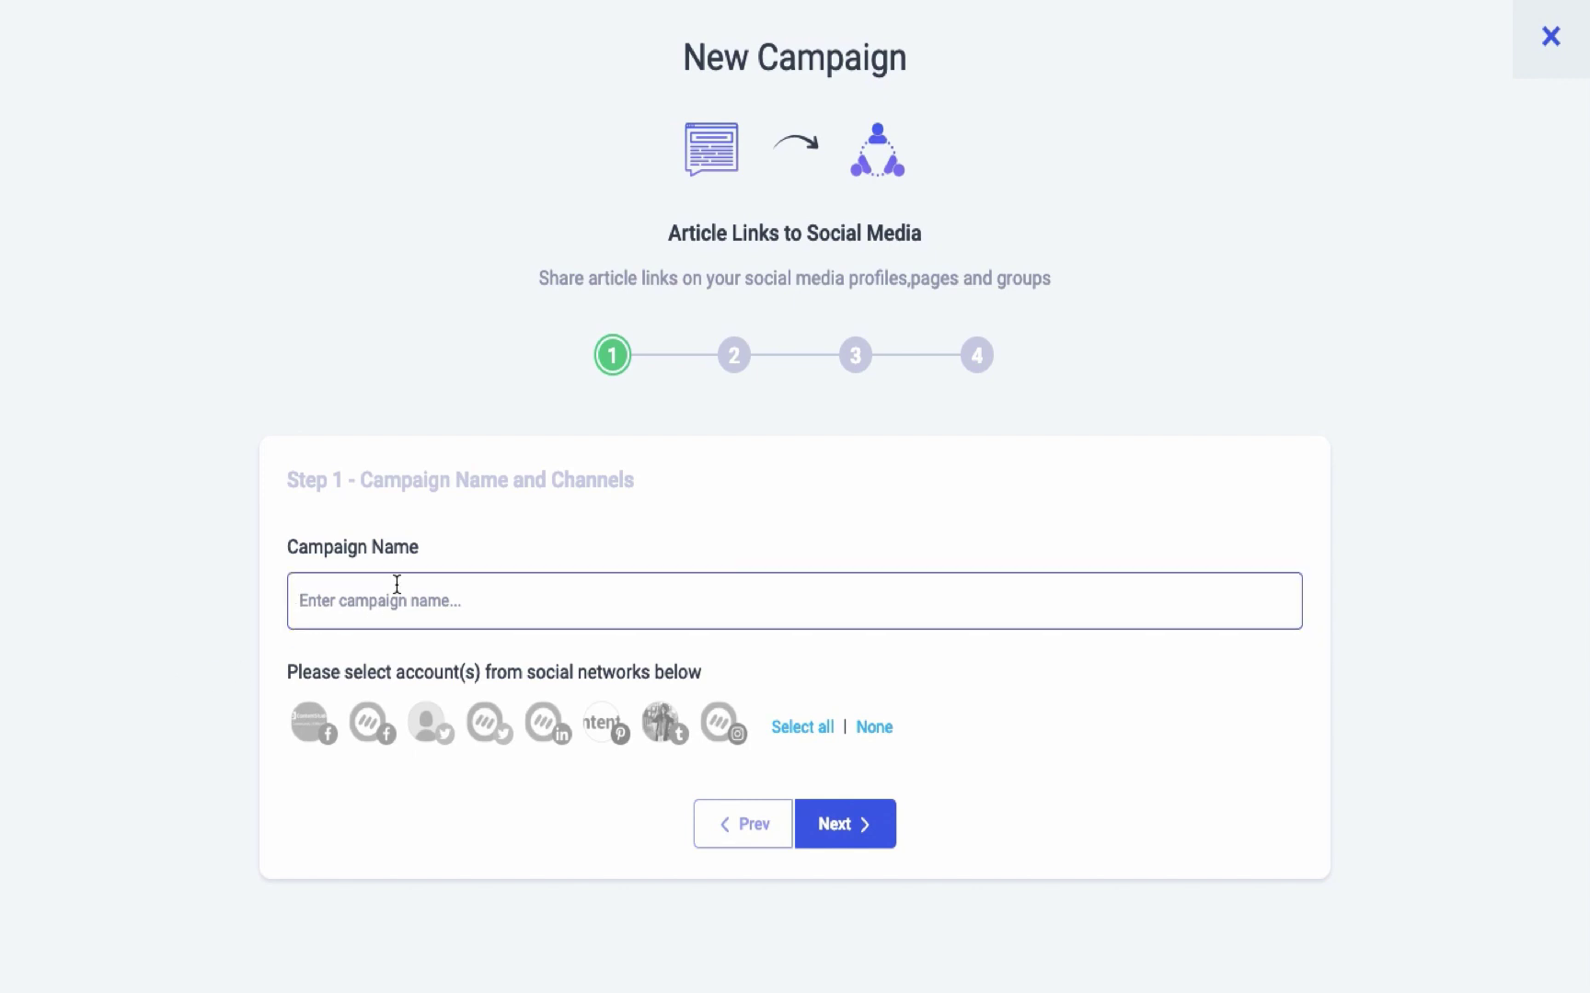
text(Digital Ma)
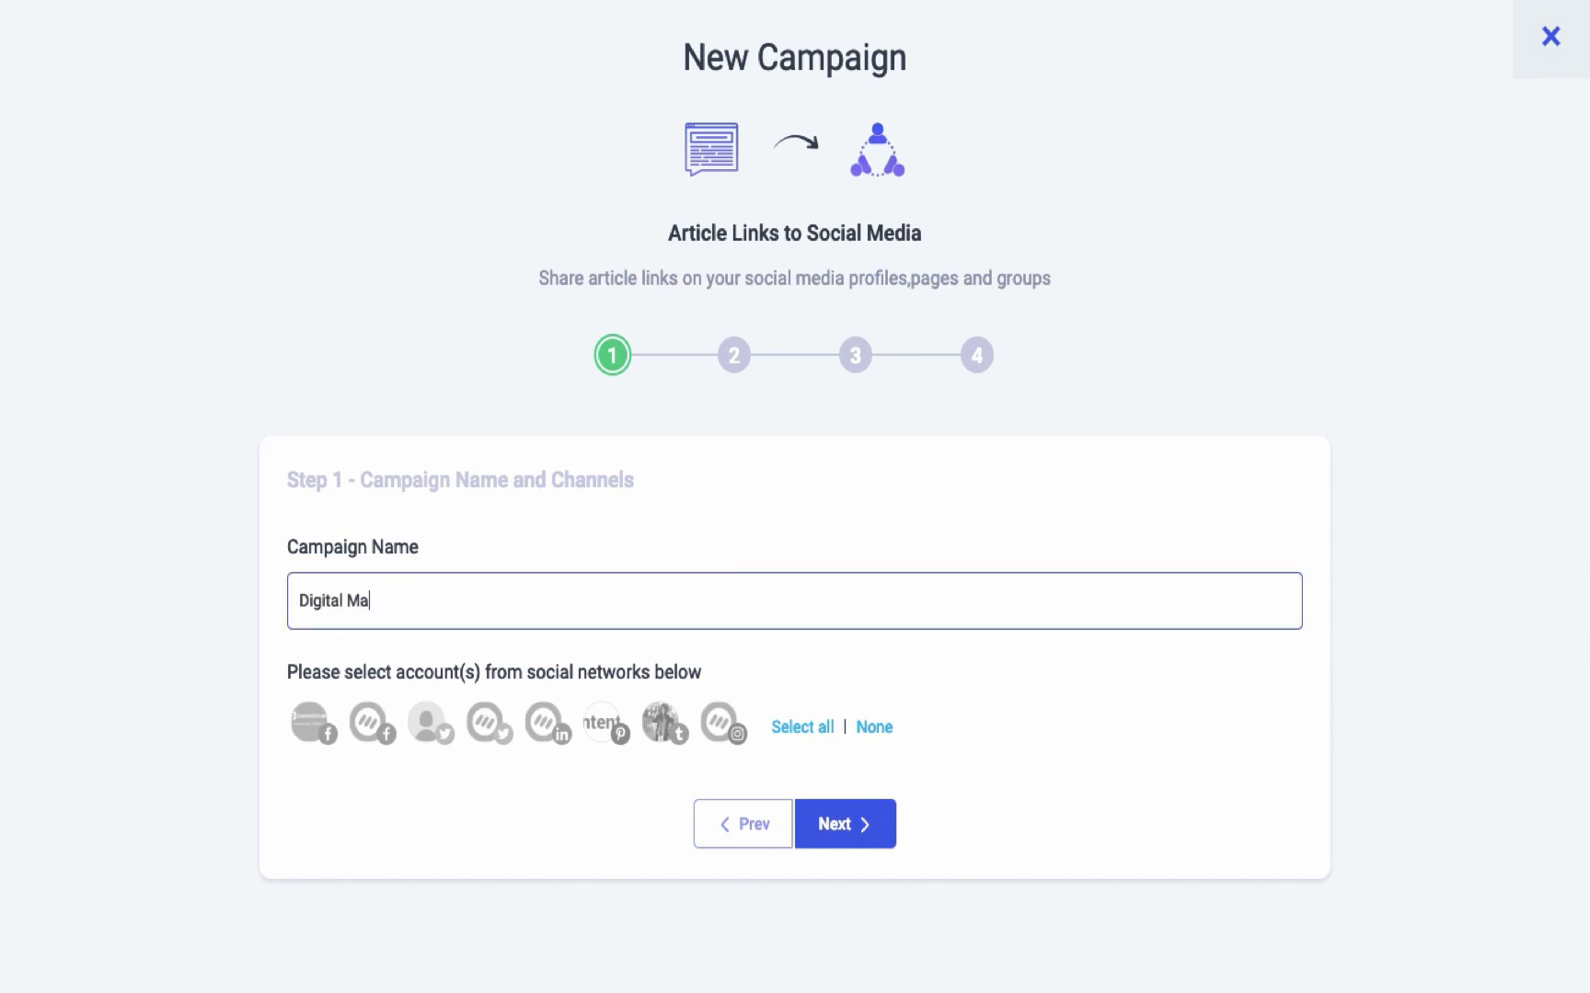
text(rketing)
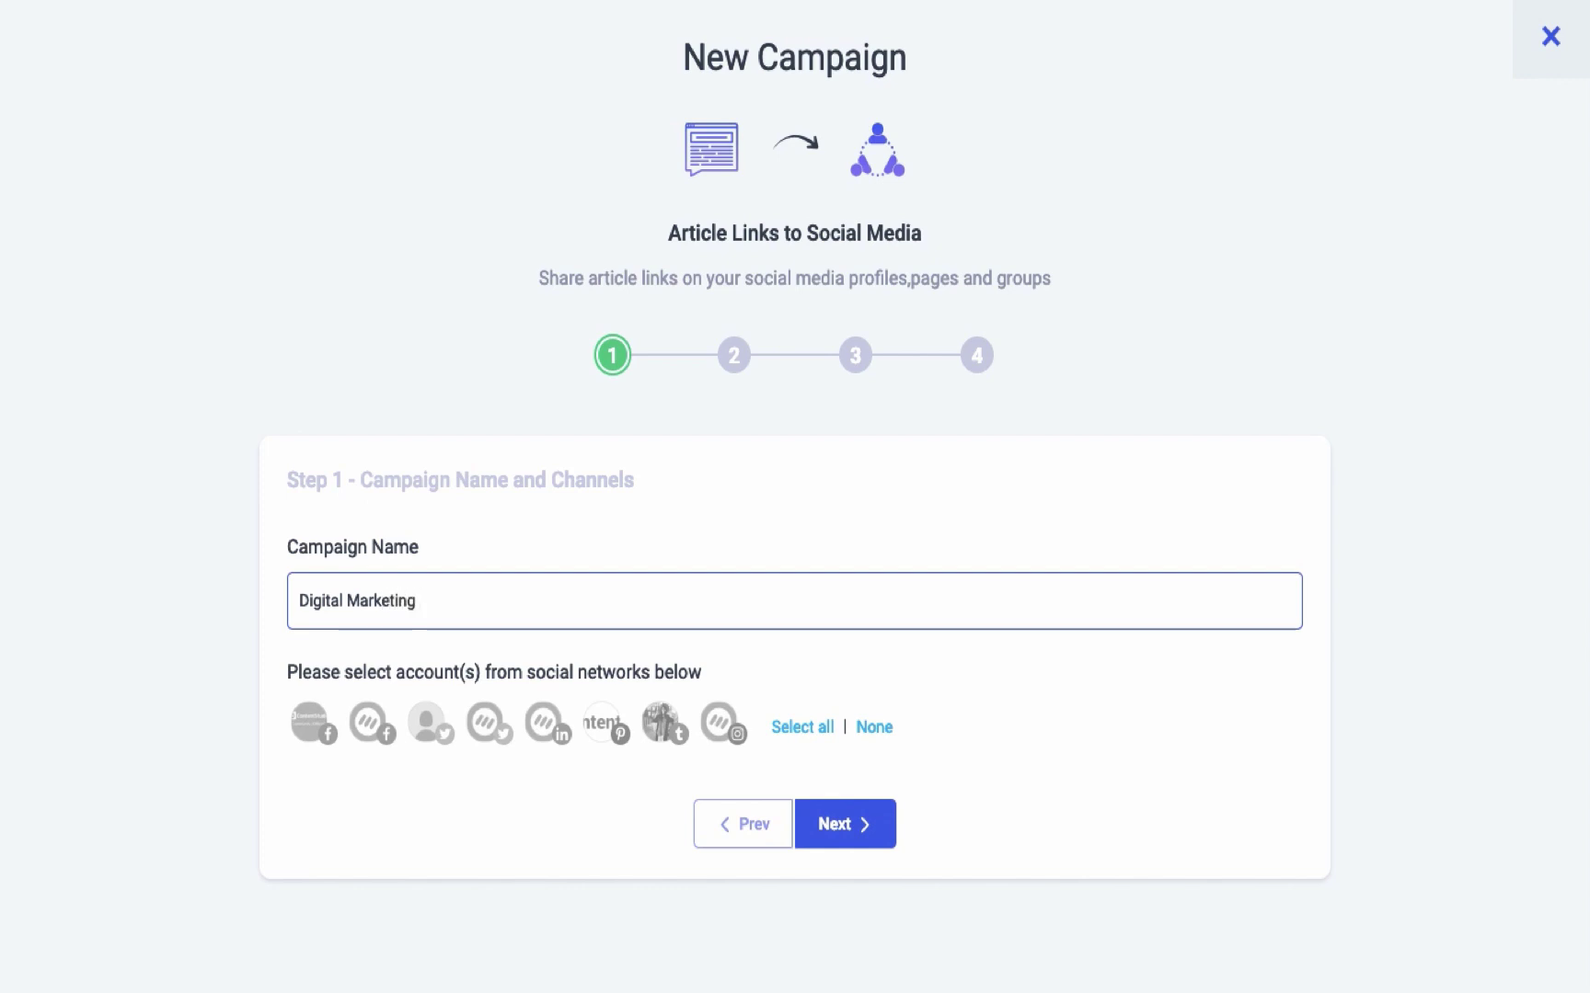
text( Week)
click(311, 723)
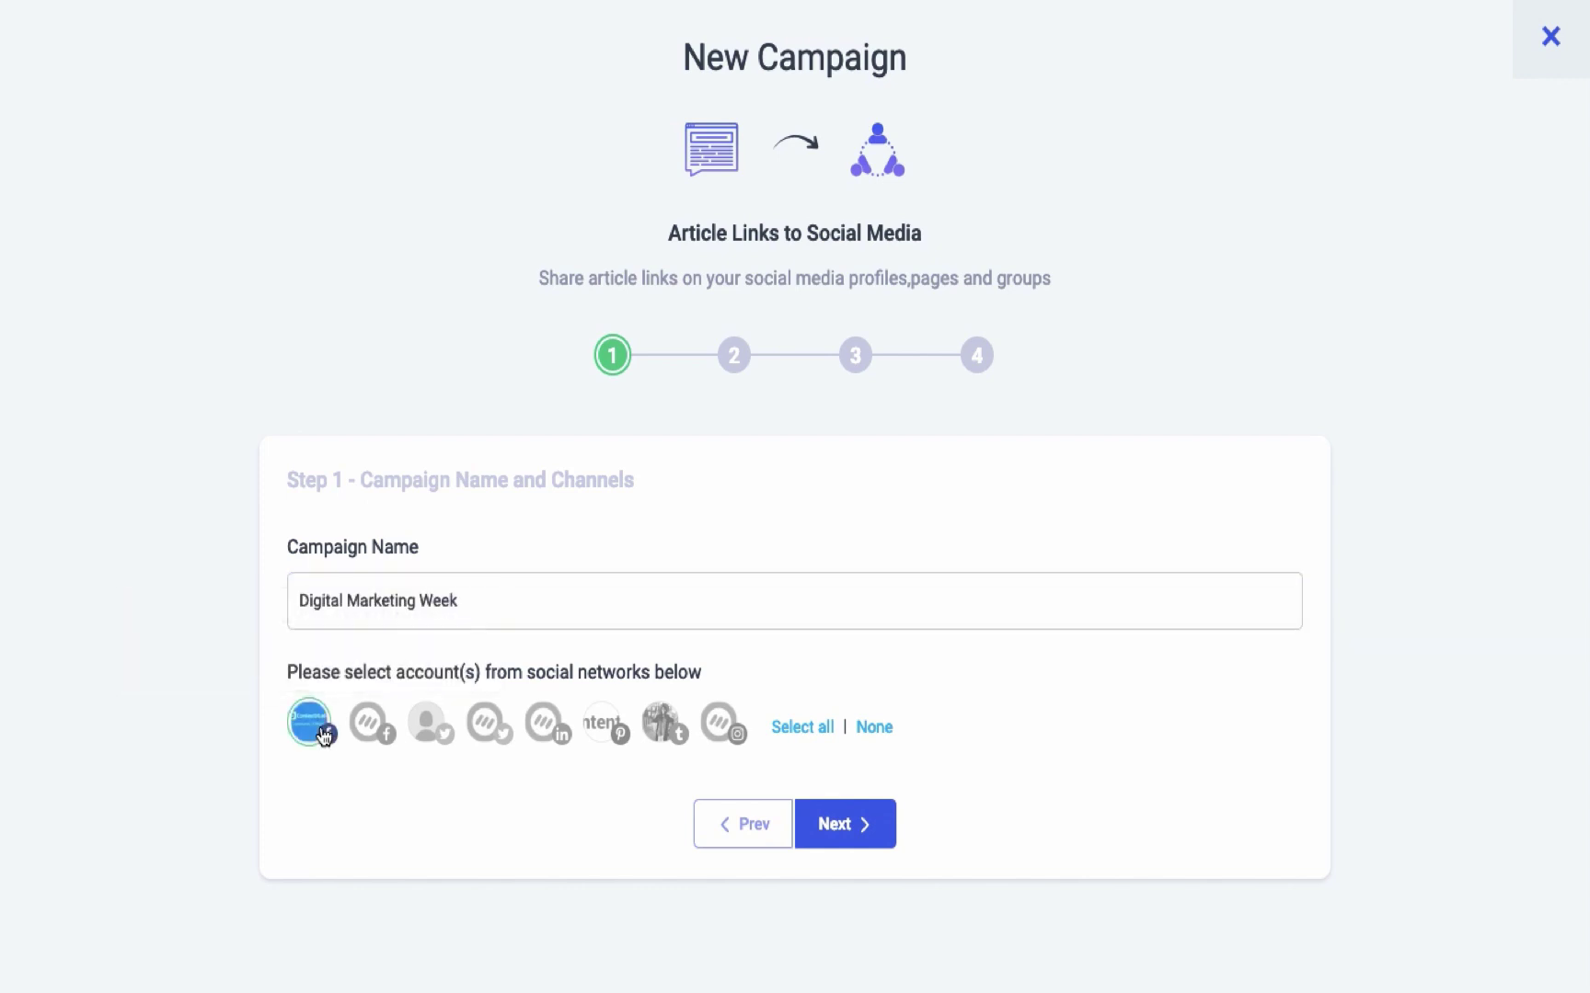
click(364, 731)
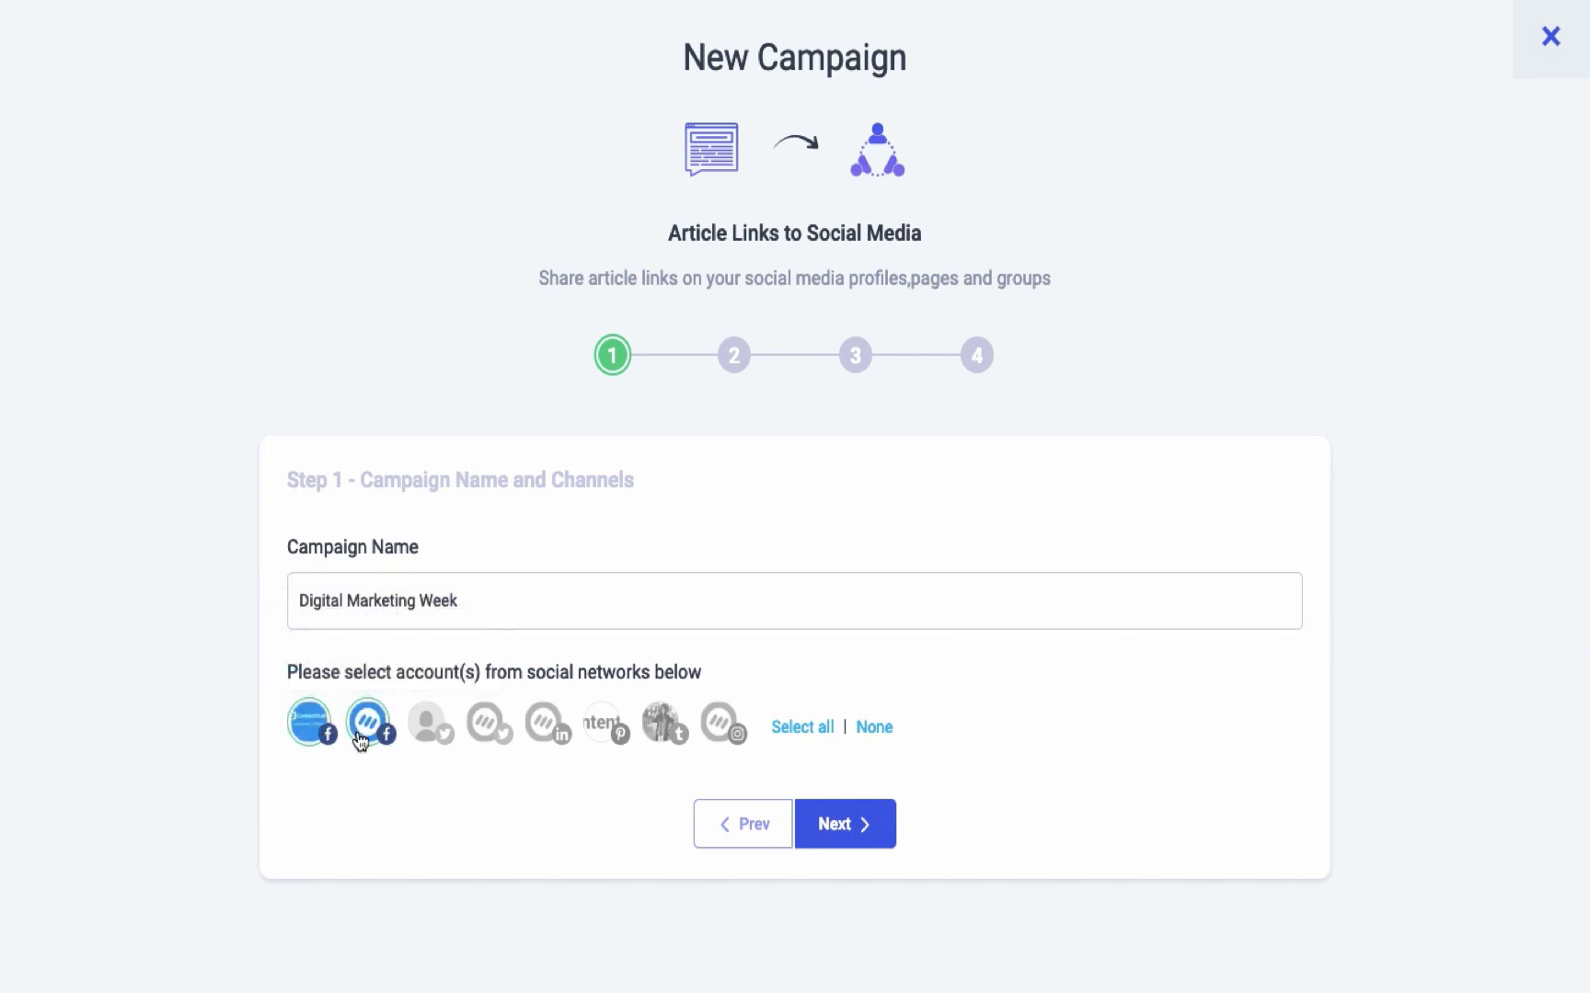
click(475, 737)
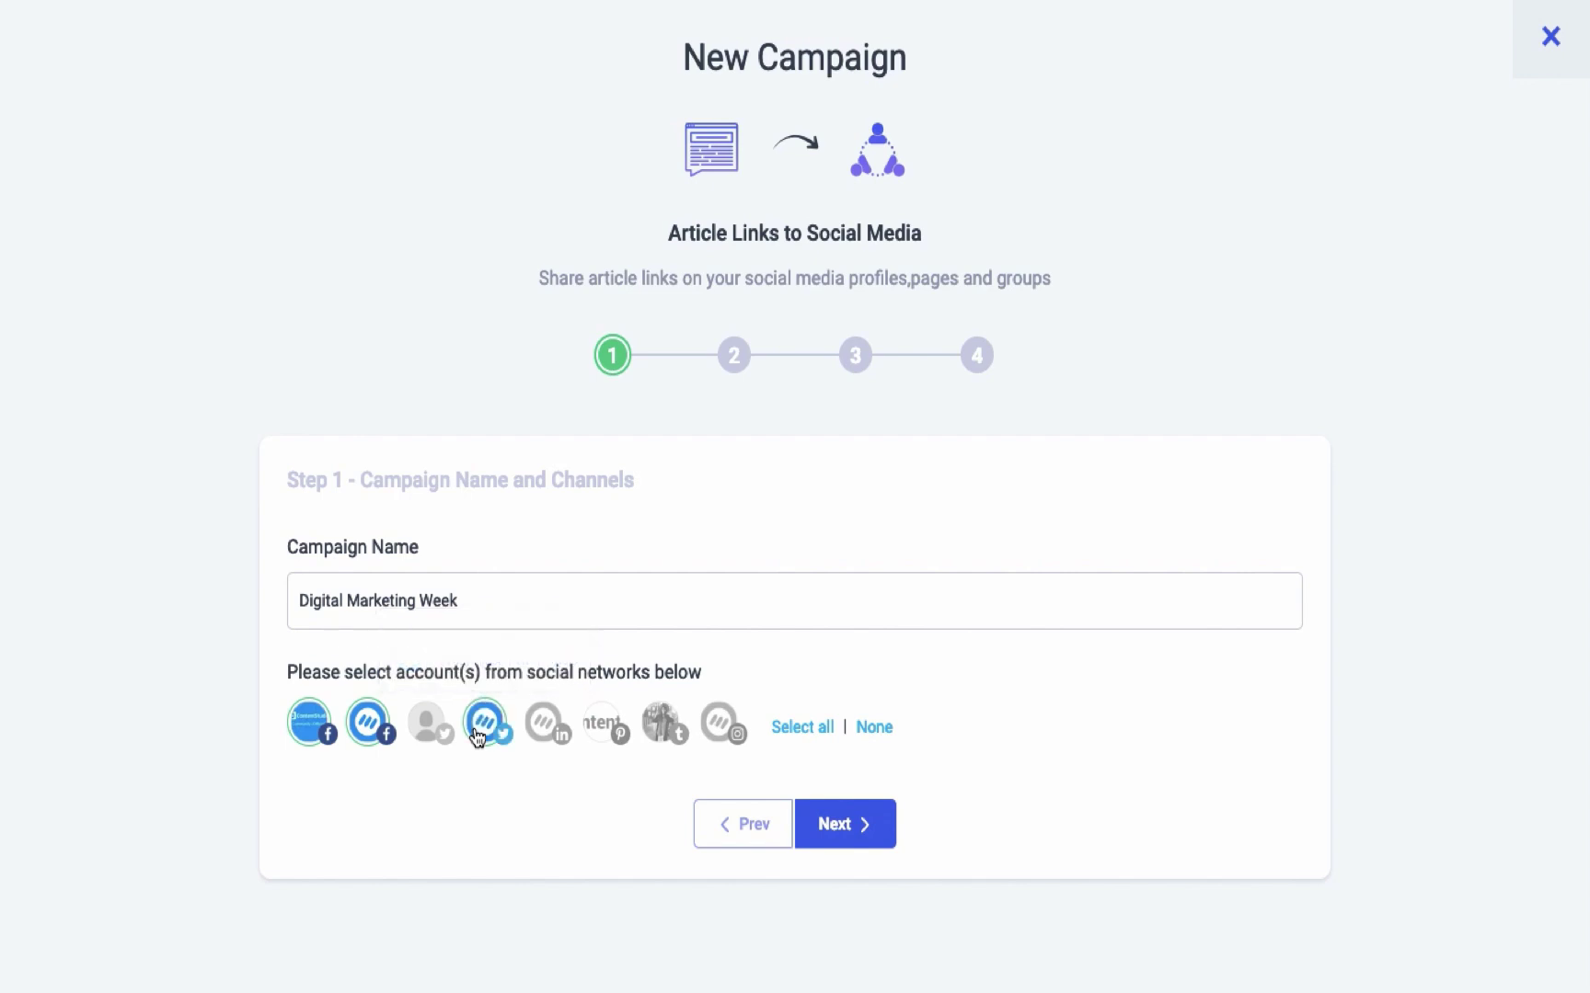
click(549, 741)
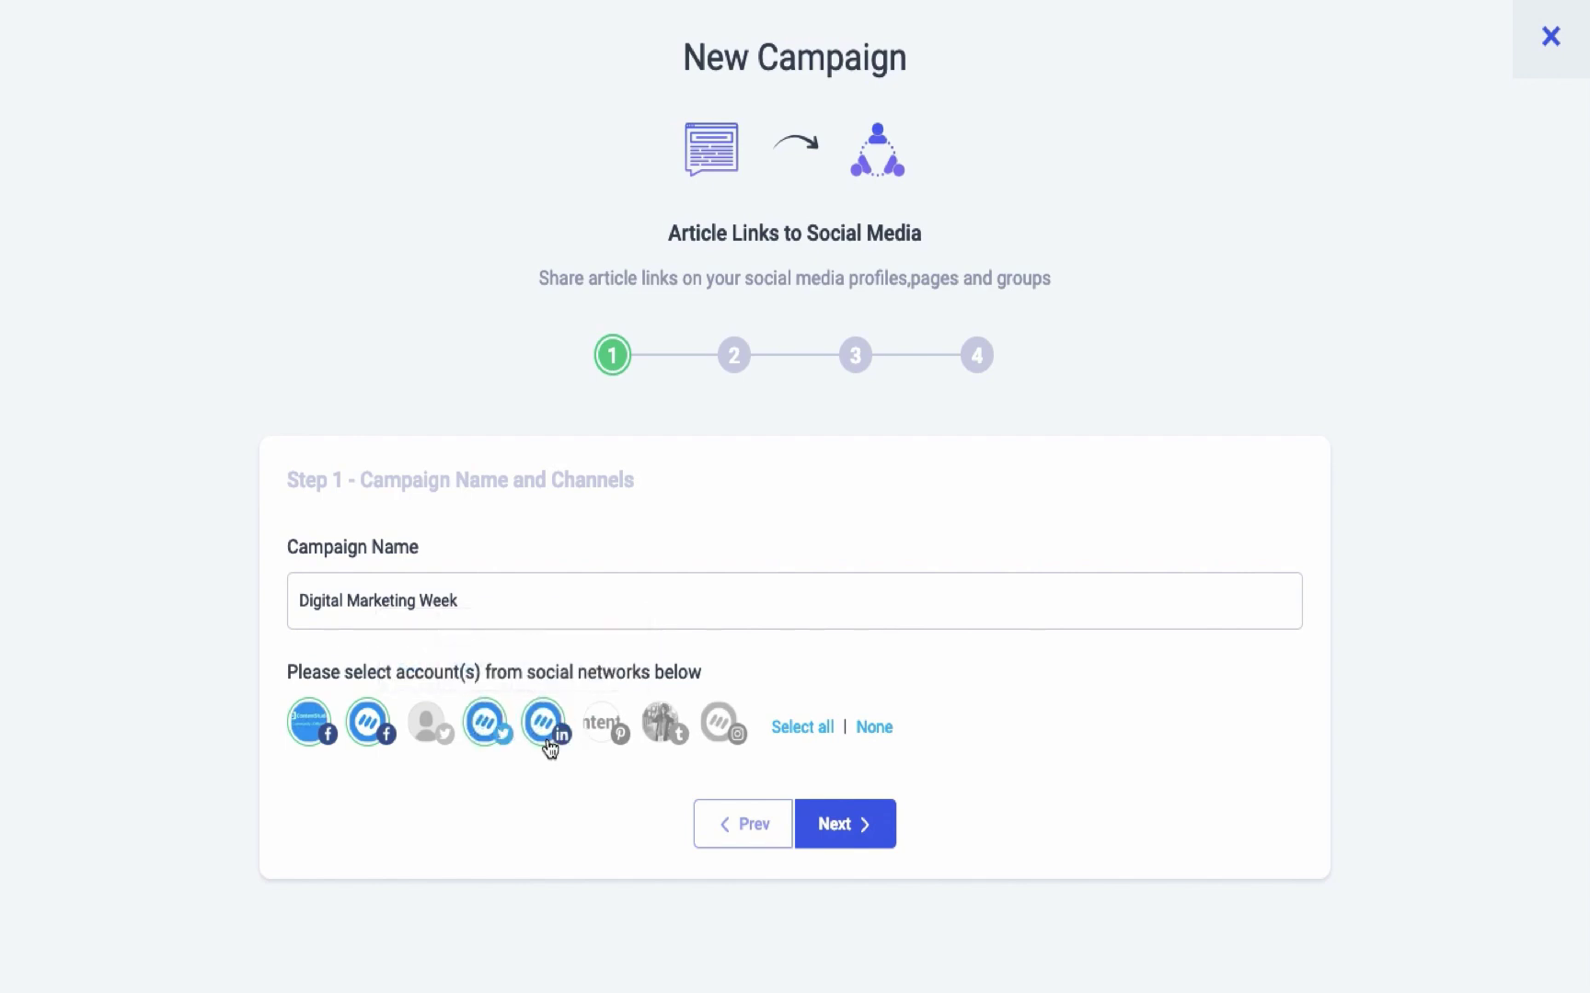
- Advance the campaign wizard to Step 2, Content Matching Rules & Filters
click(821, 824)
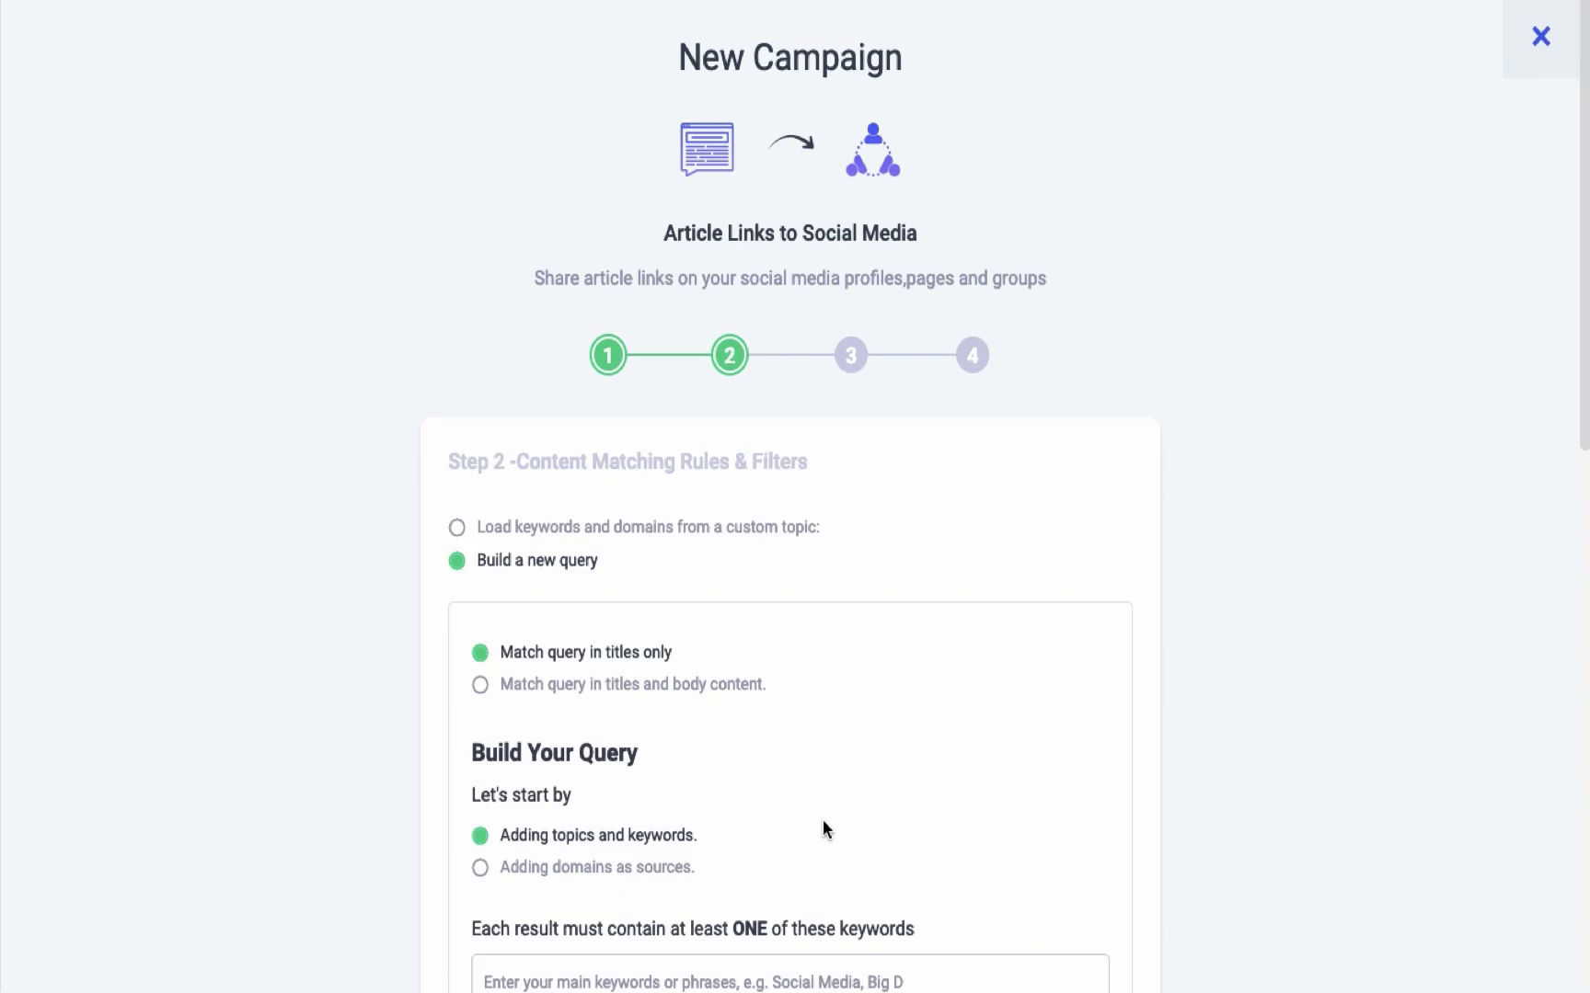
scroll(299, 521, down, 2)
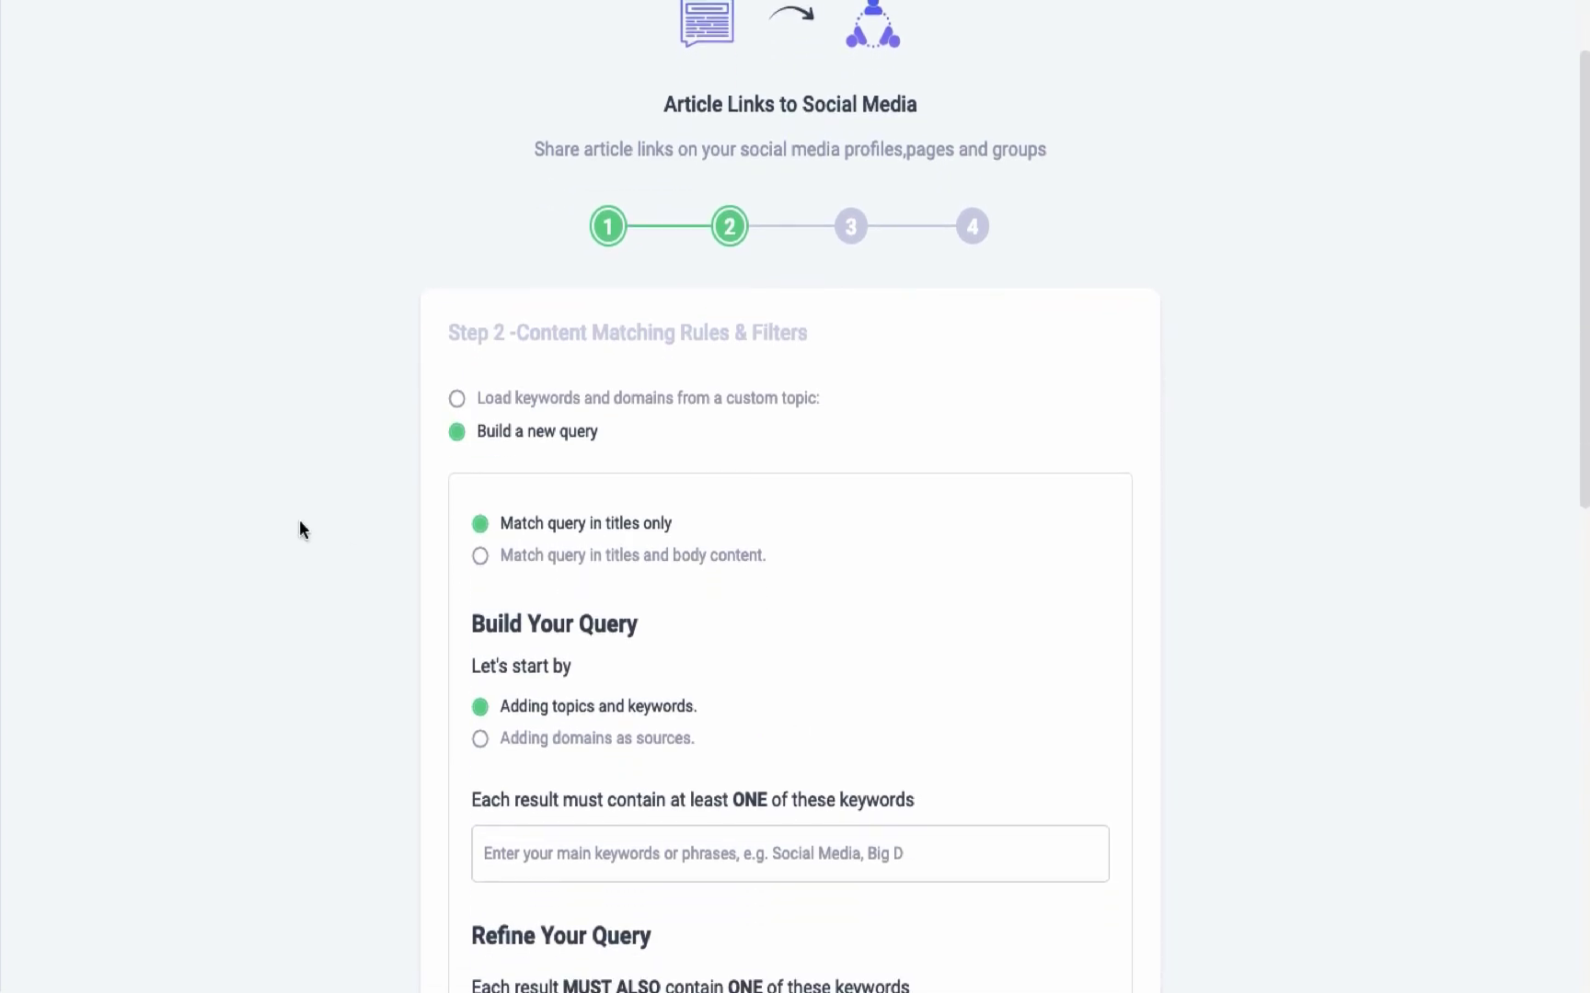
scroll(299, 522, up, 1)
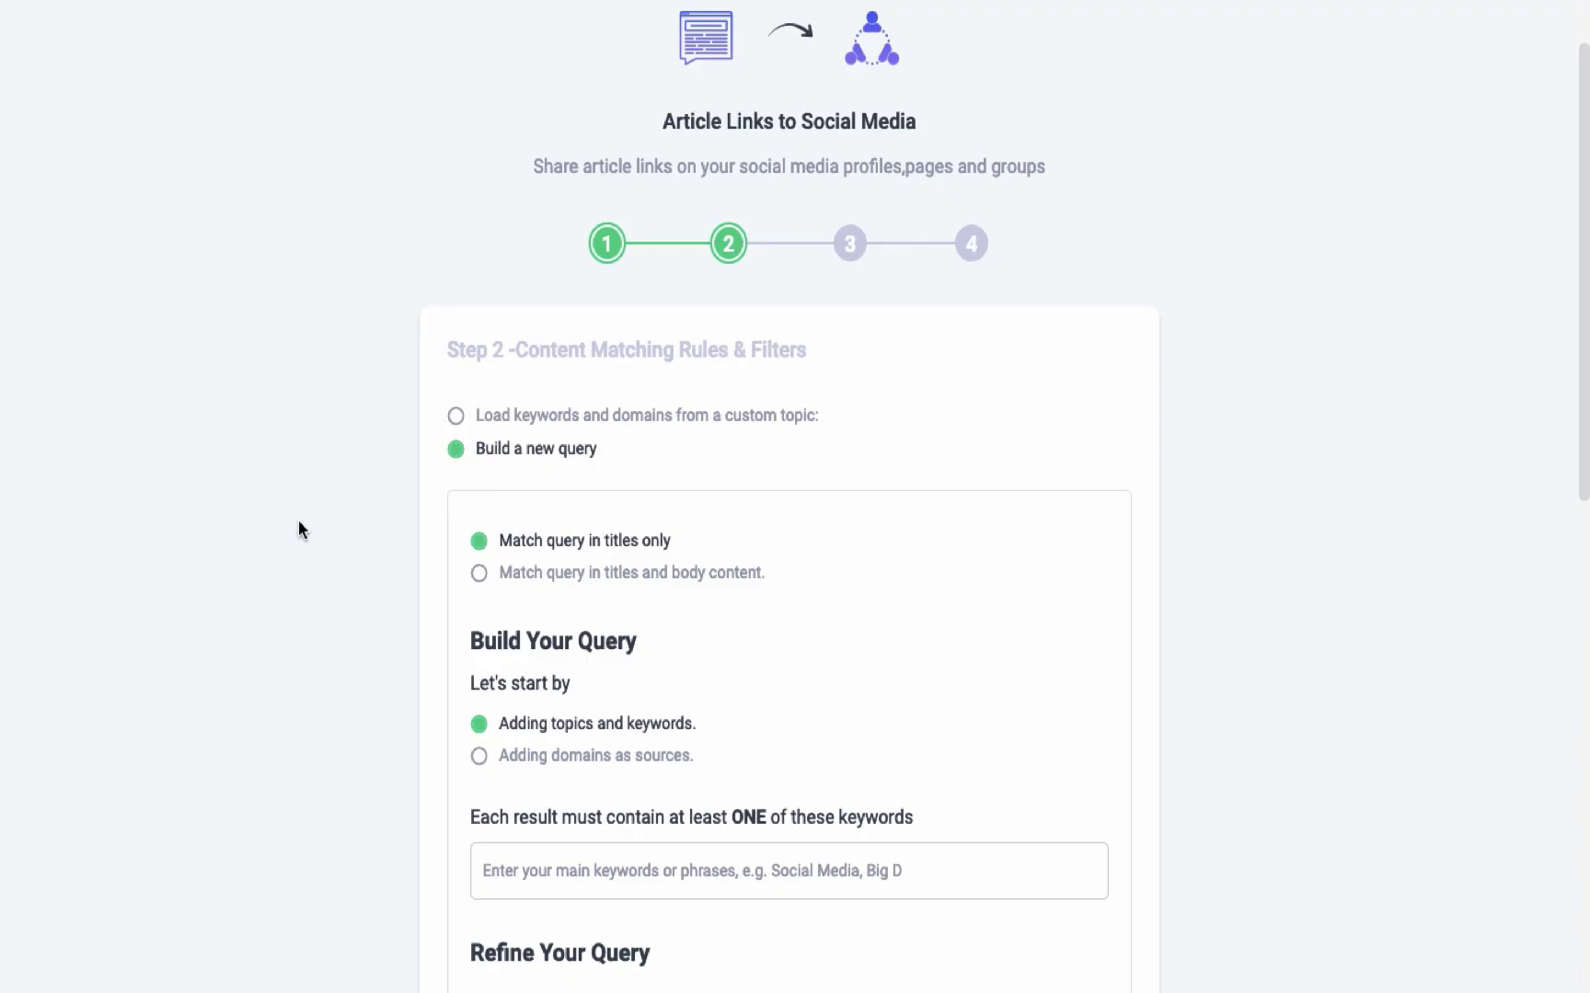
- Load keywords from the custom topics Digital Marketing (Broad) and Digital Marketing
click(456, 418)
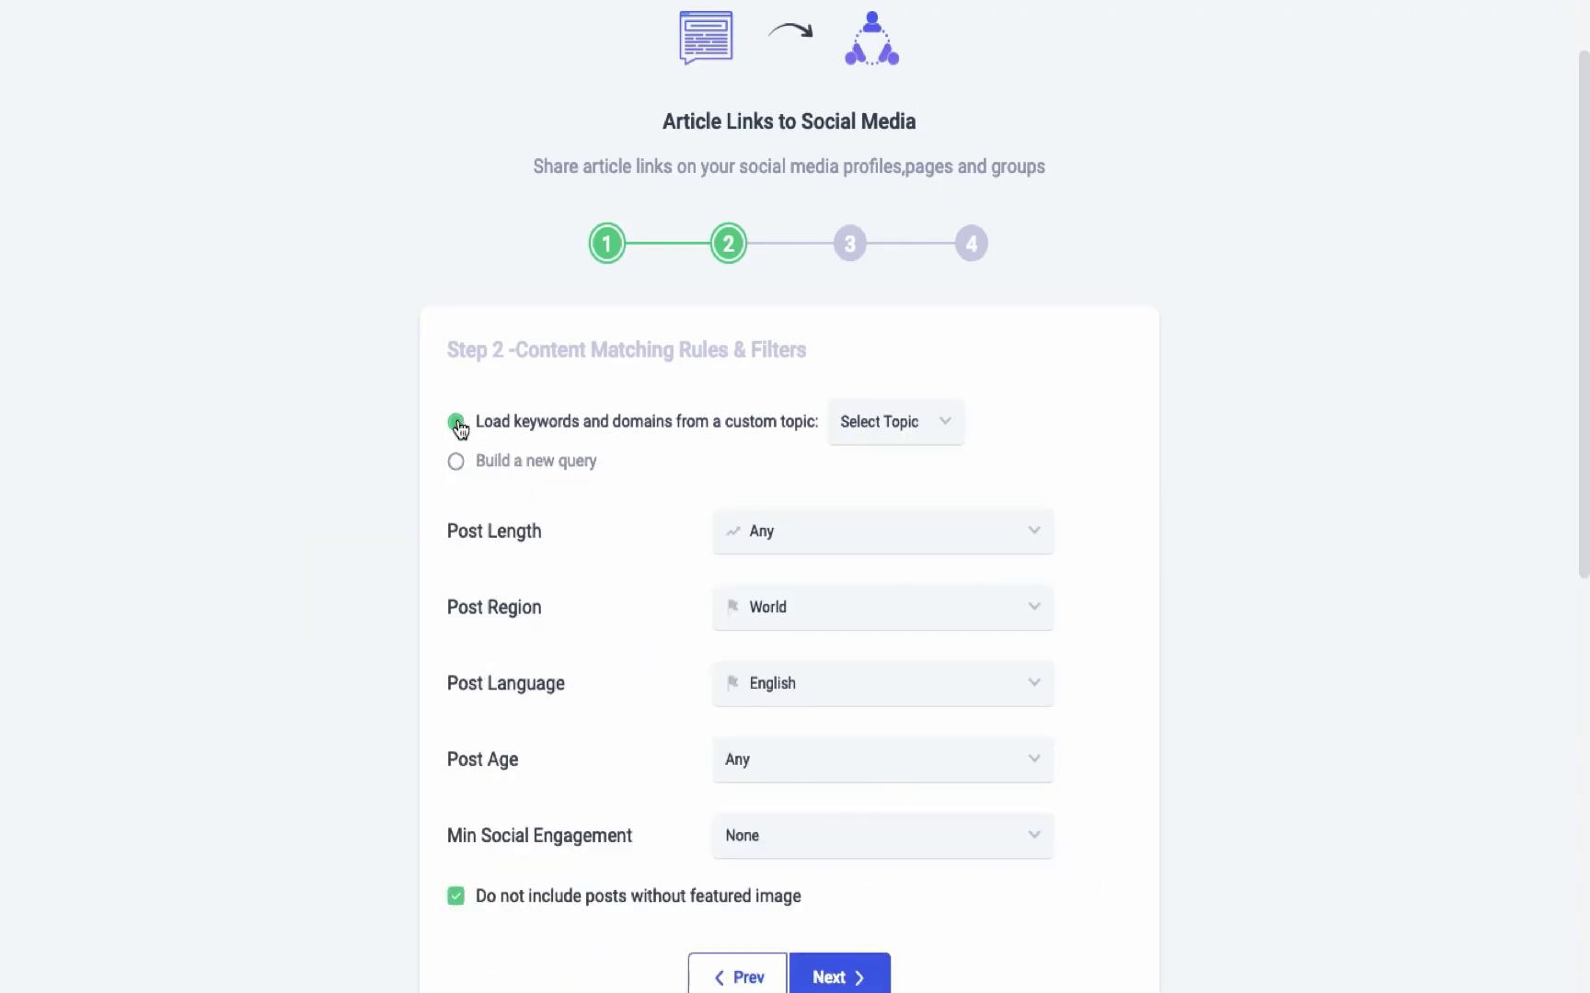
click(901, 435)
click(919, 523)
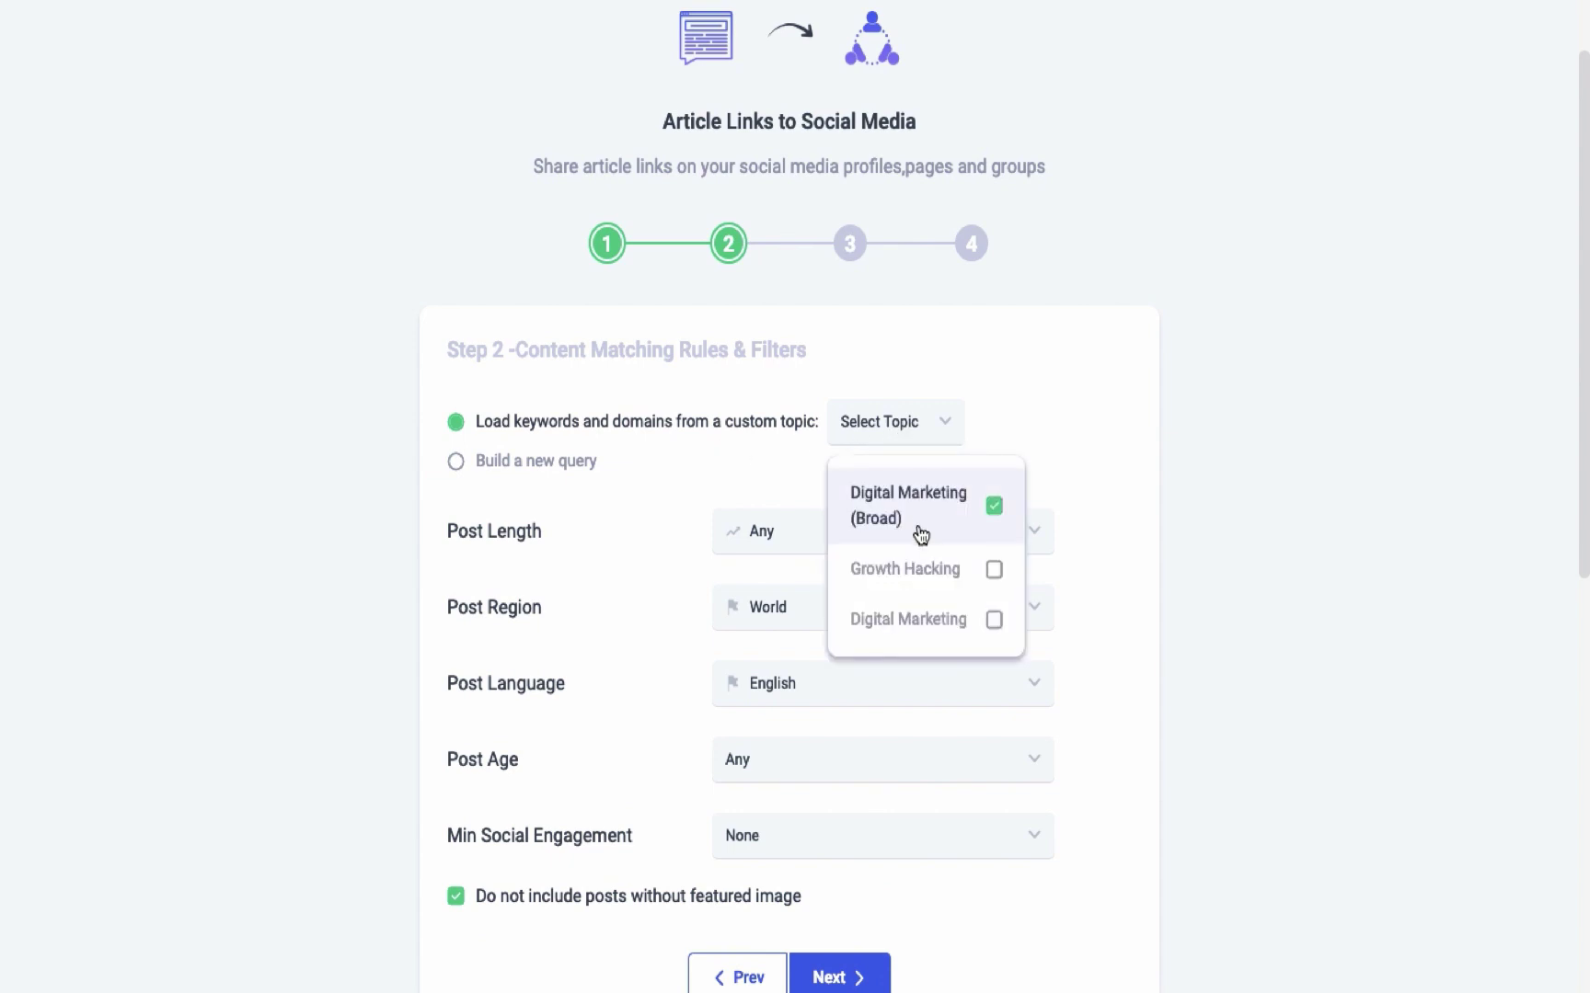
click(940, 638)
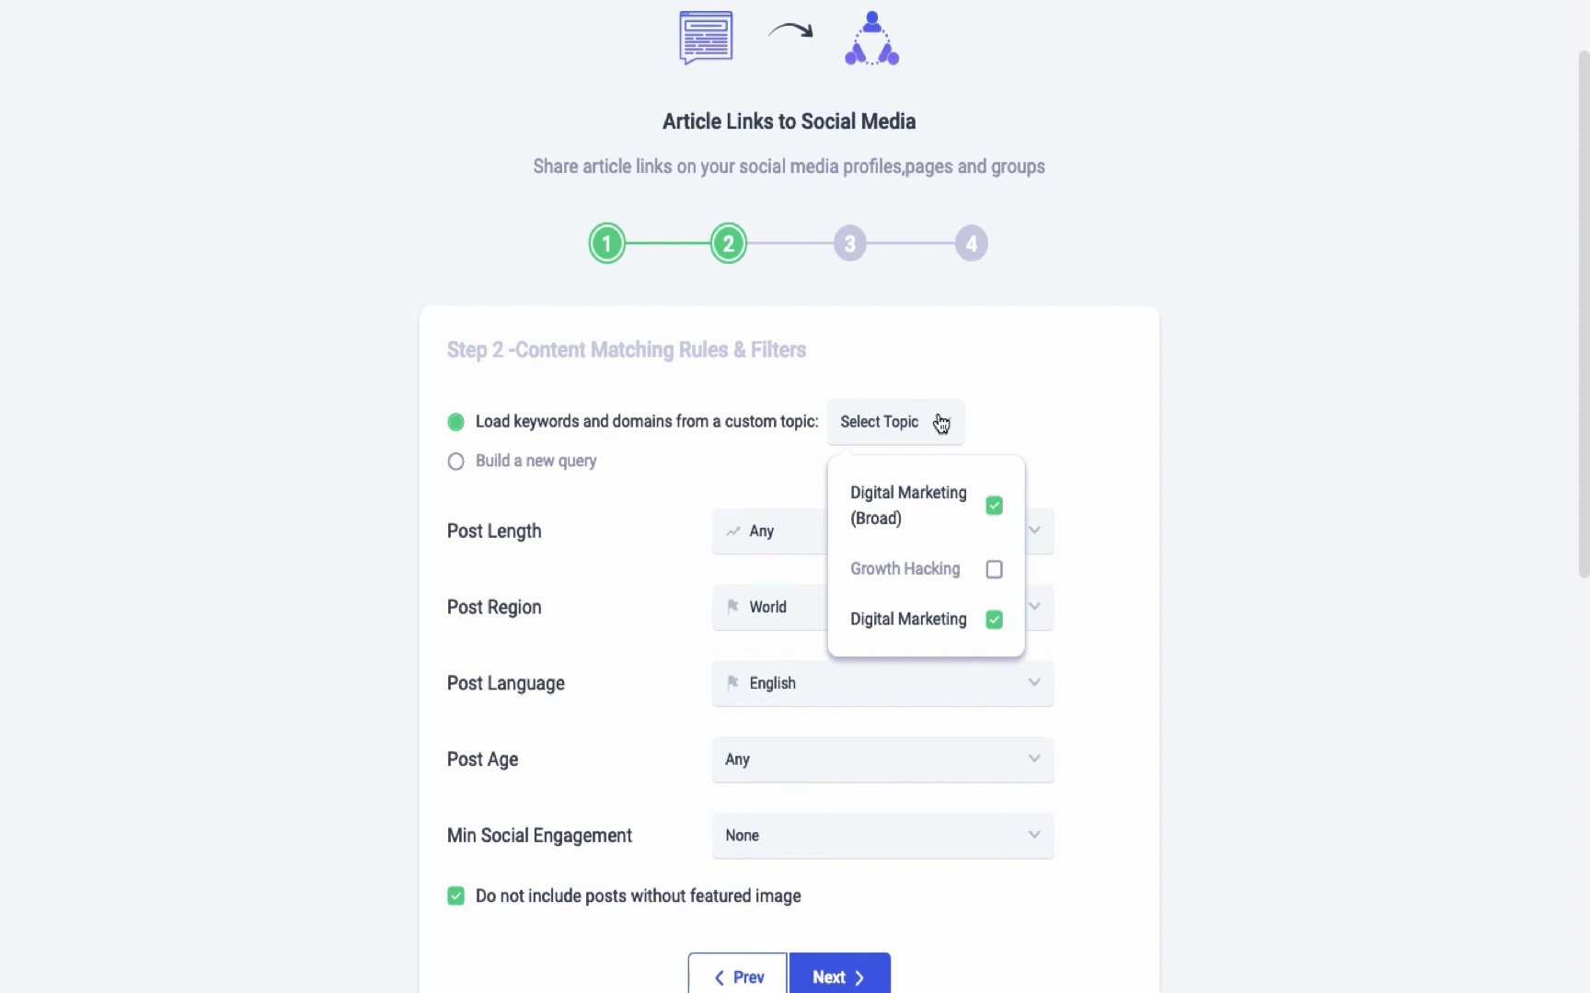
- Switch back to 'Build a new query' with matching set to titles only
click(456, 461)
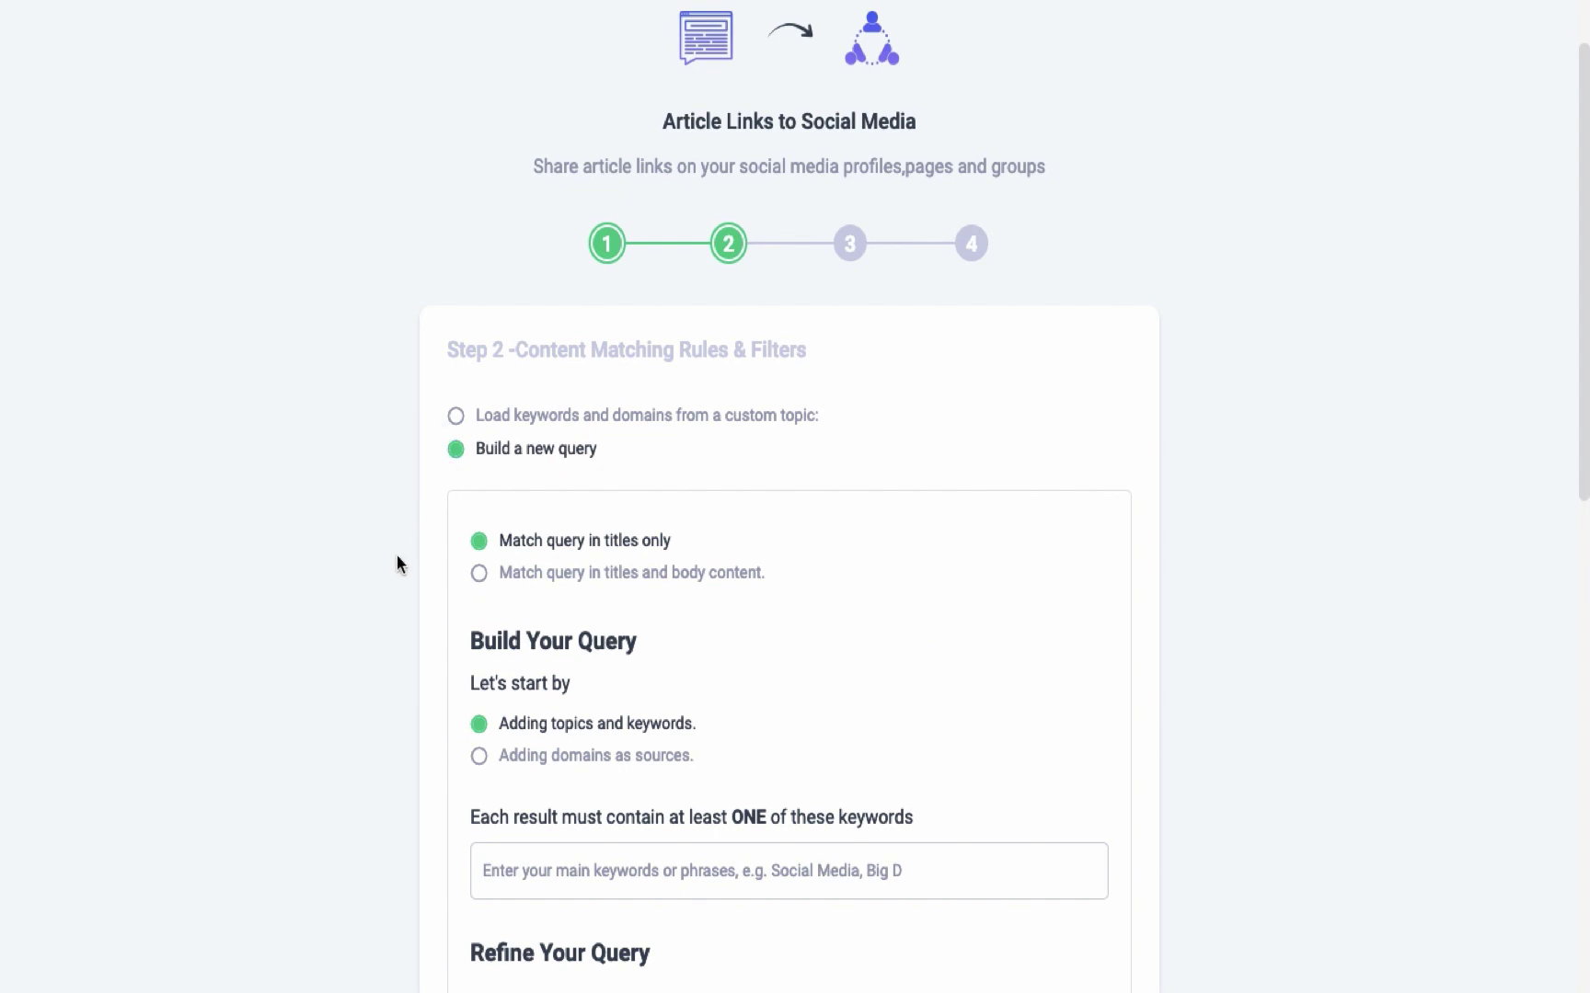
scroll(395, 564, down, 1)
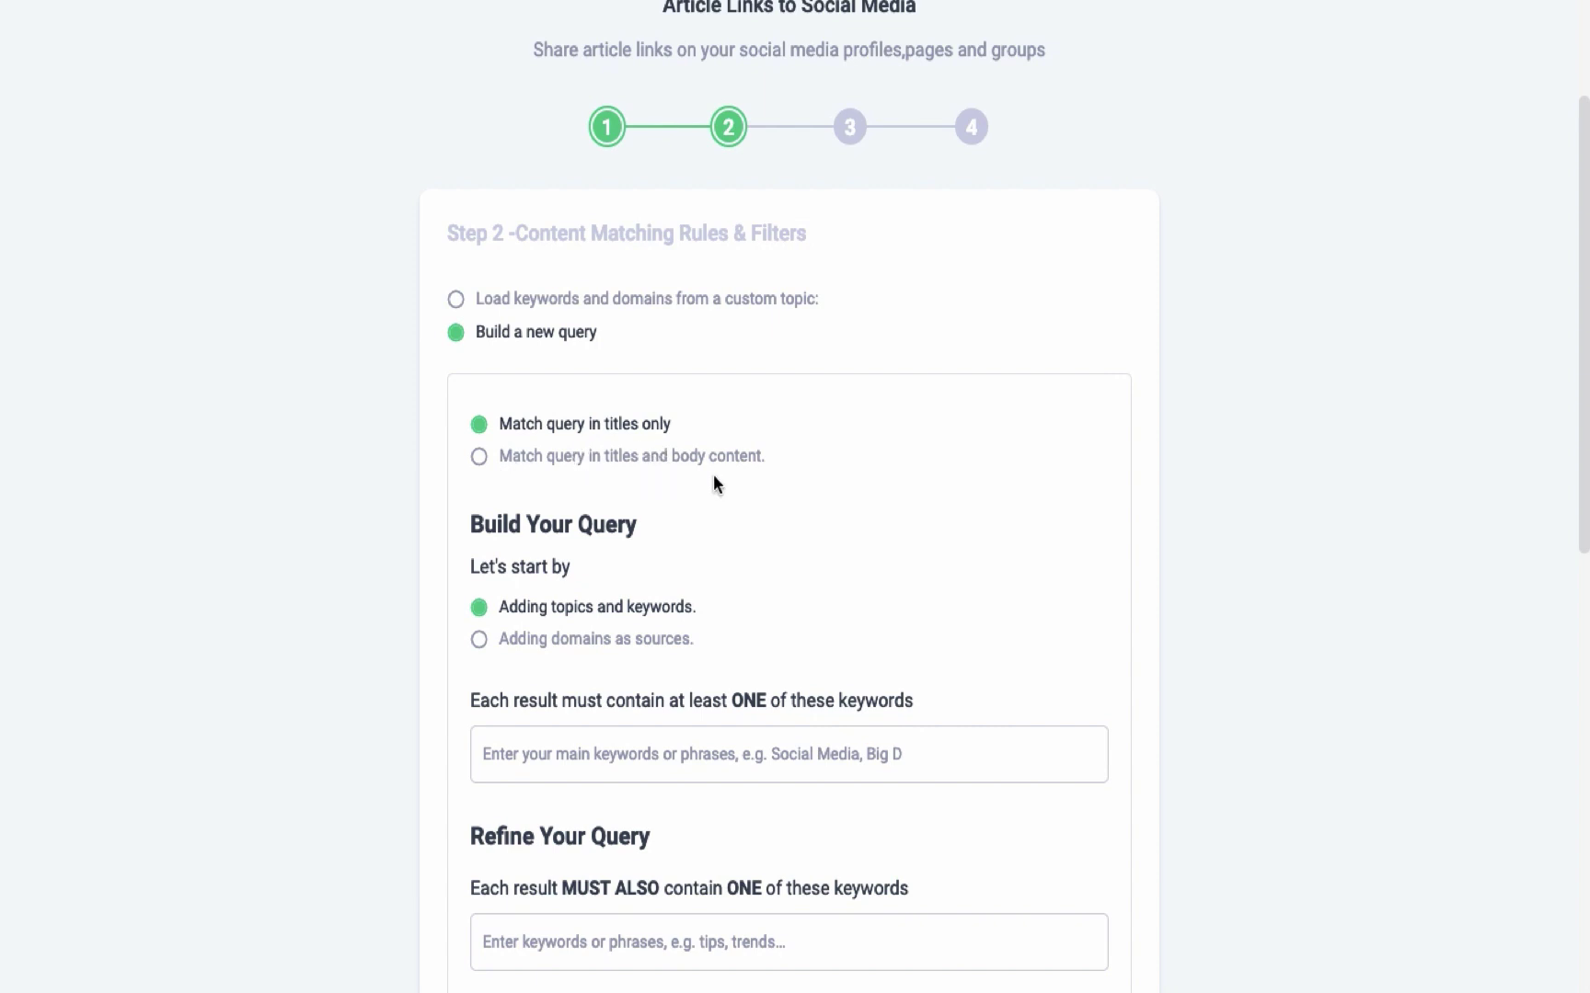
click(479, 456)
click(478, 429)
scroll(418, 547, down, 1)
scroll(418, 547, down, 1)
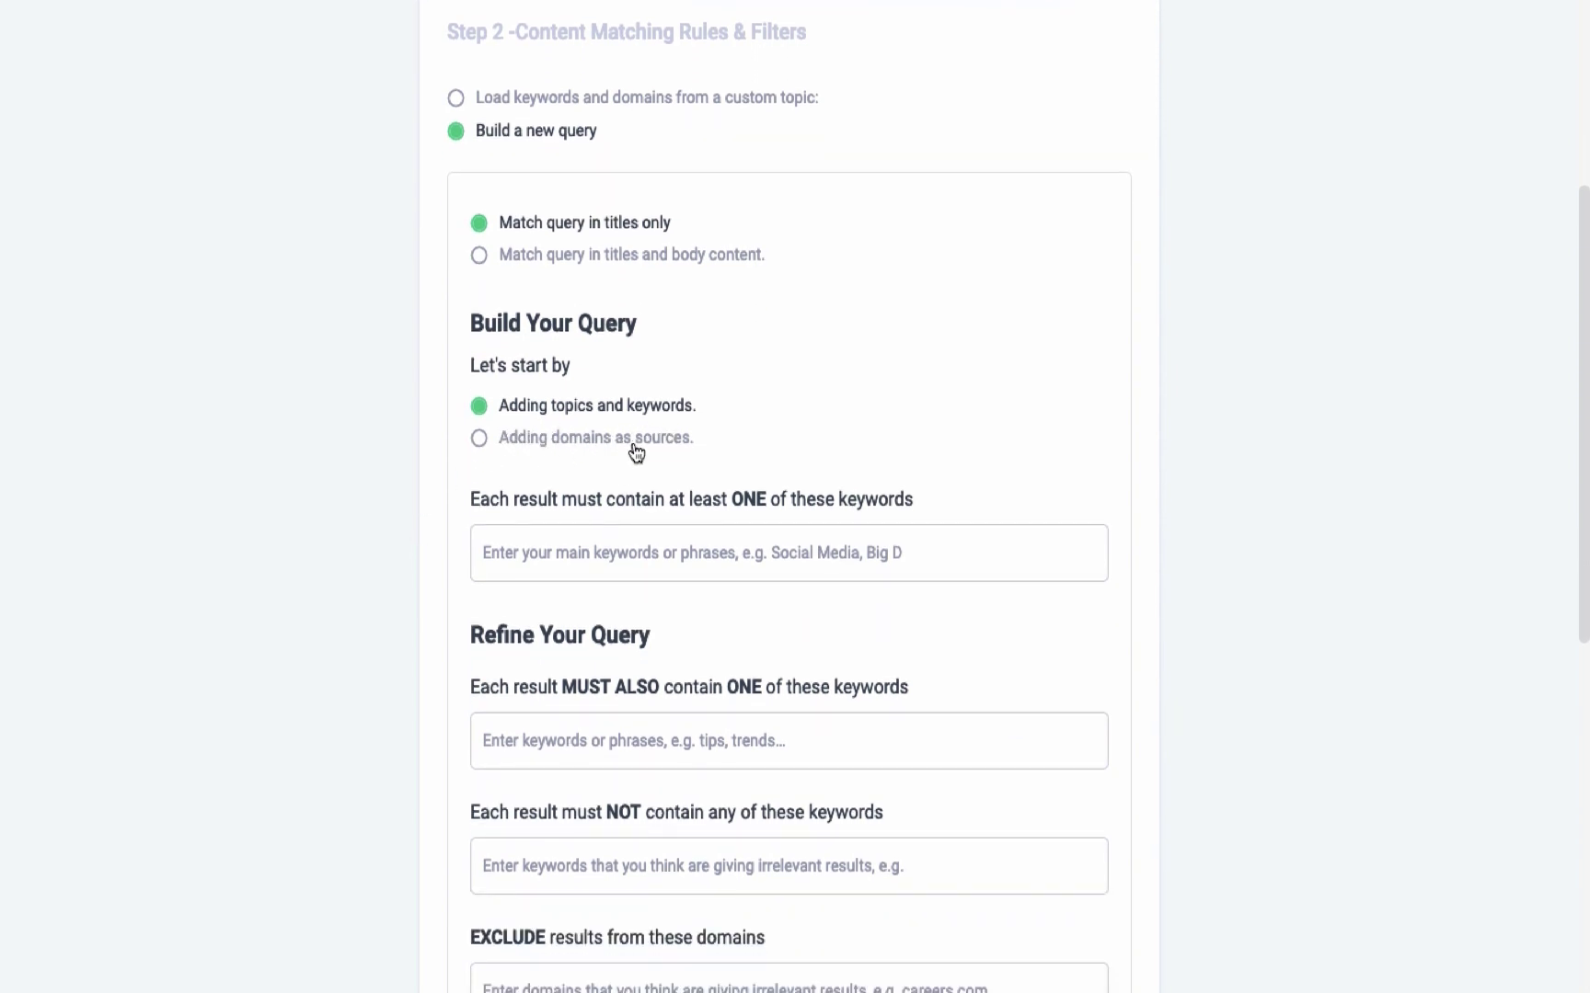
scroll(470, 492, down, 2)
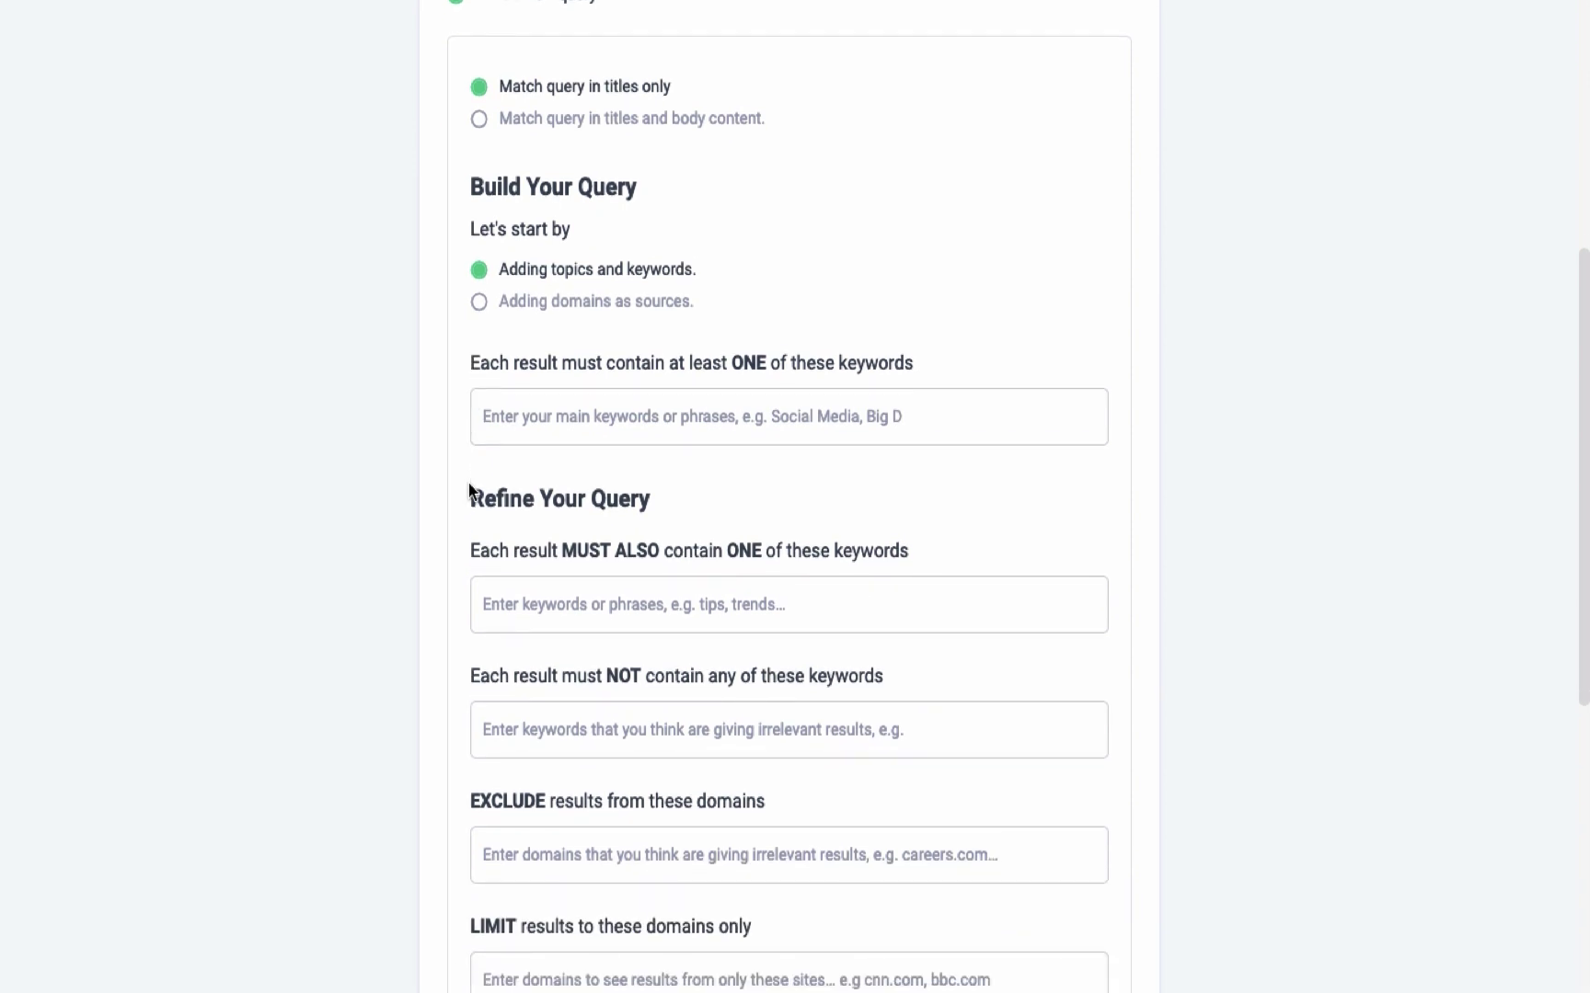
scroll(470, 492, down, 3)
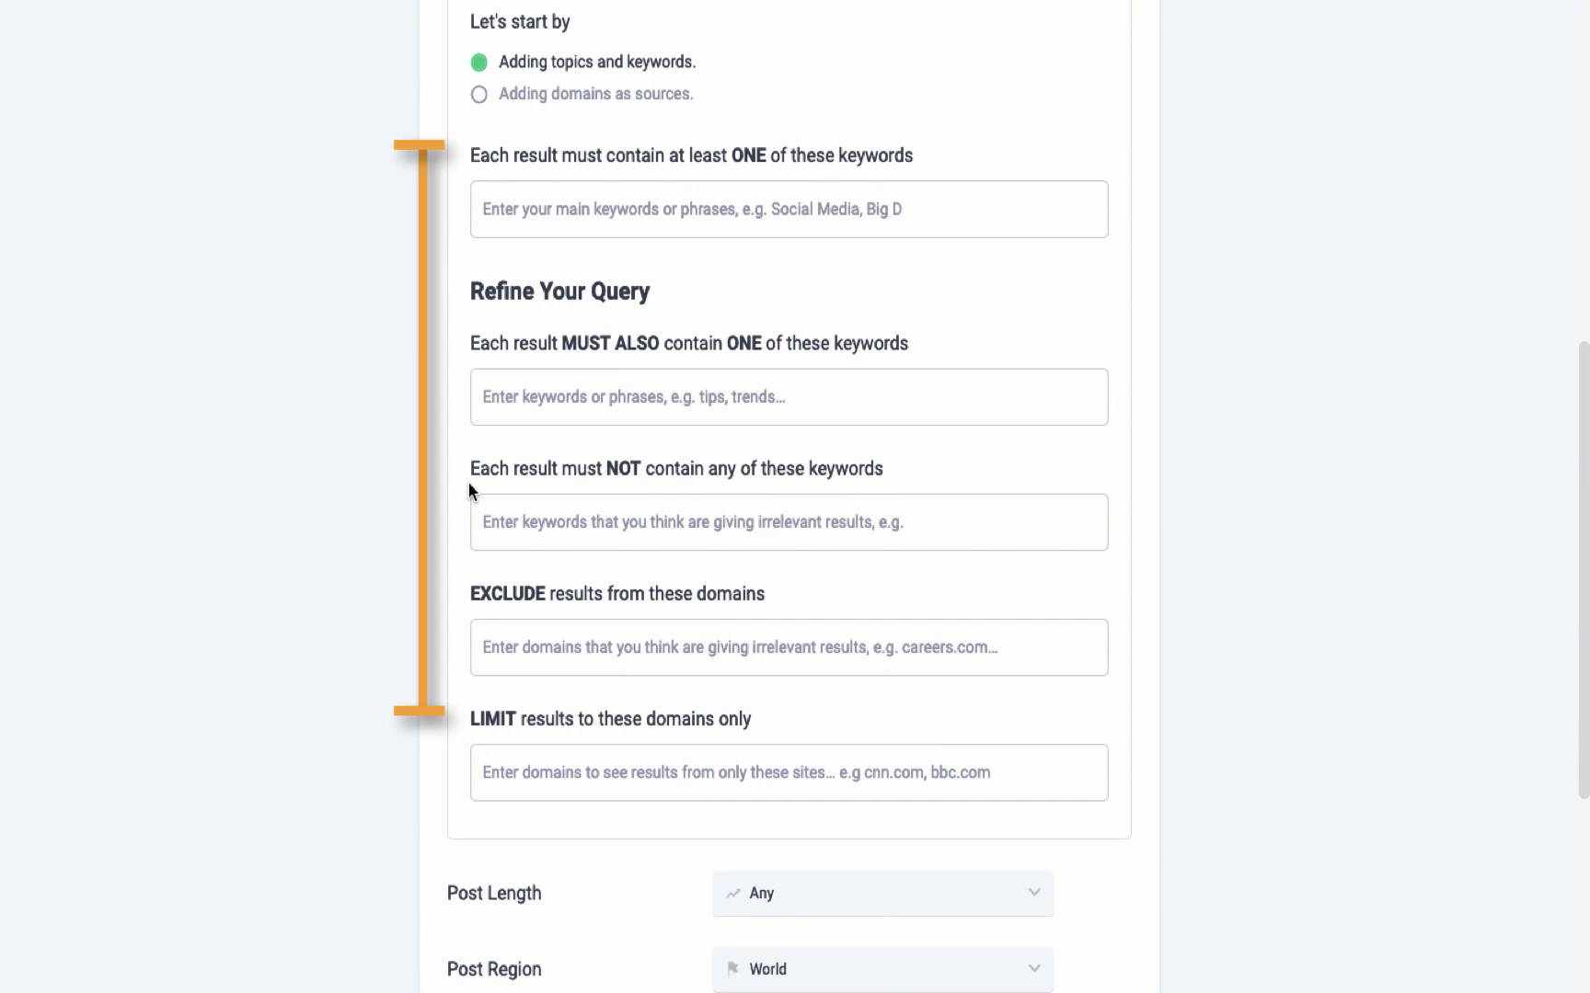
scroll(468, 482, down, 1)
scroll(469, 482, down, 1)
scroll(468, 482, down, 2)
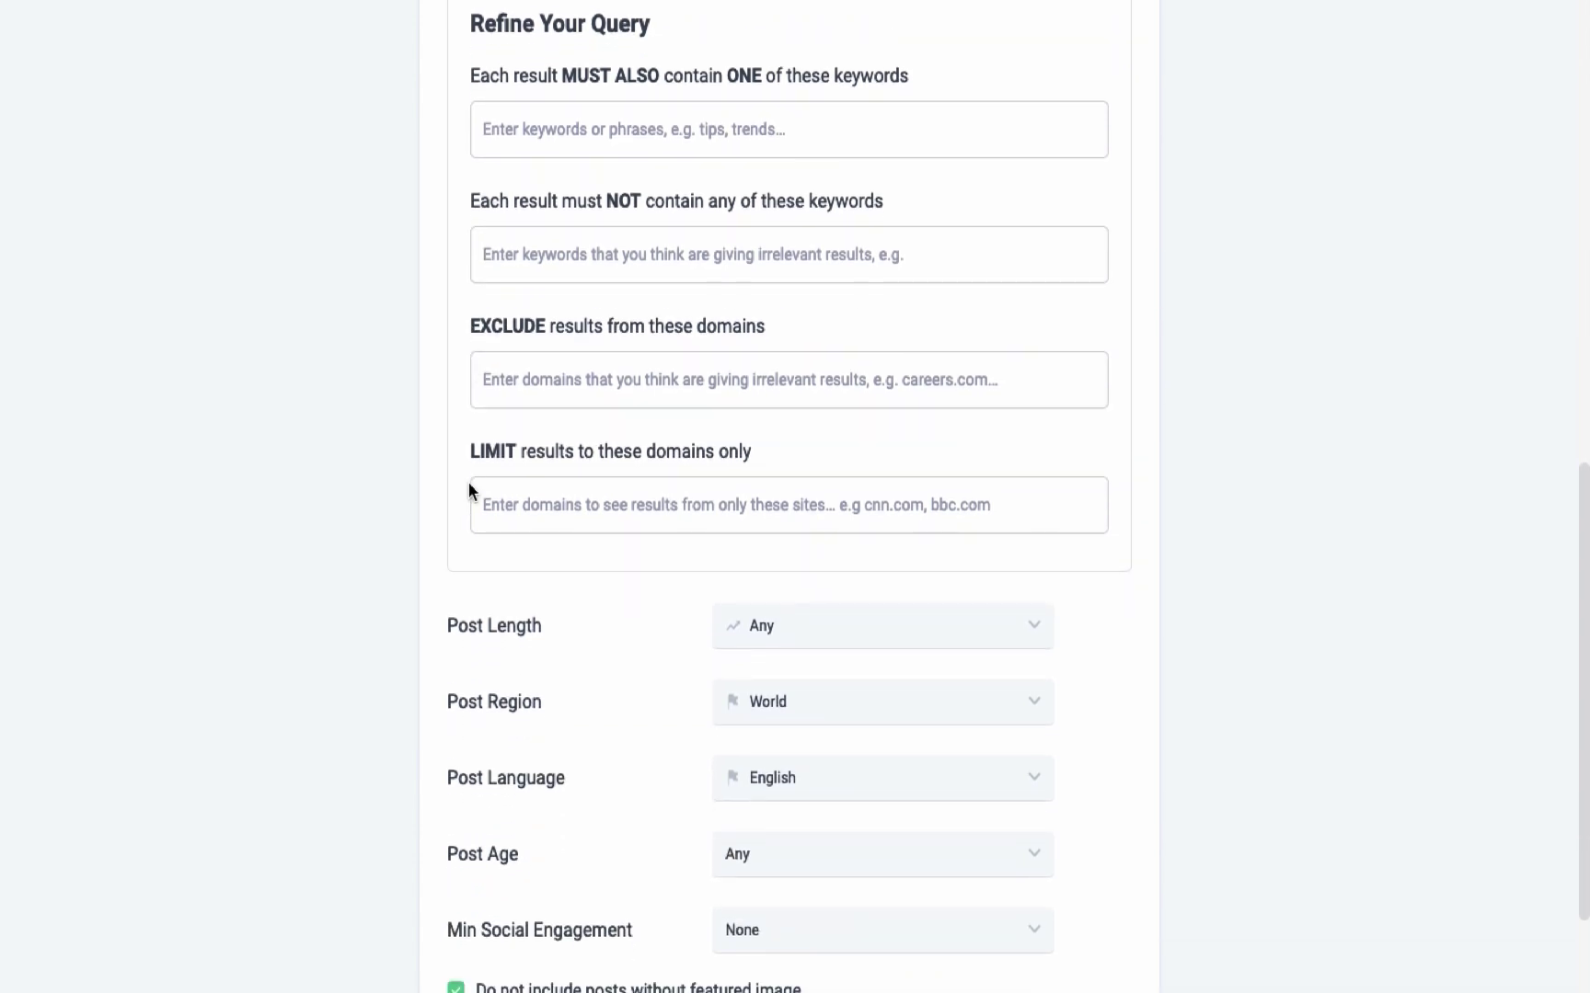
scroll(468, 491, down, 3)
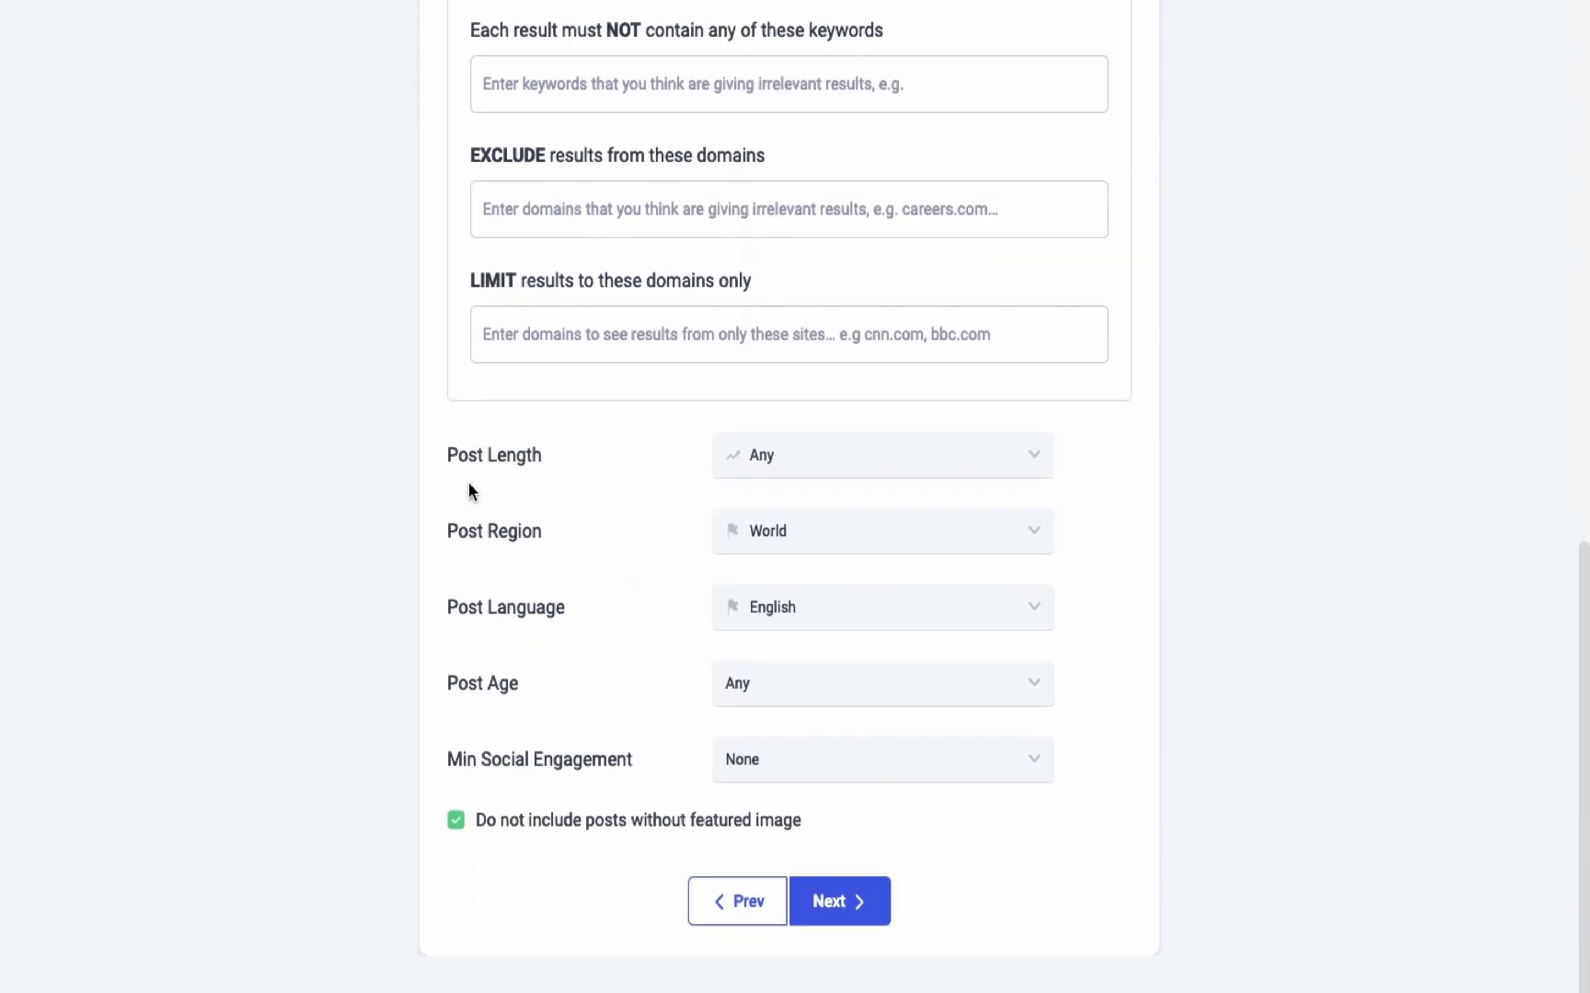
- Limit post length to full-content posts and keep English as the post language
click(840, 475)
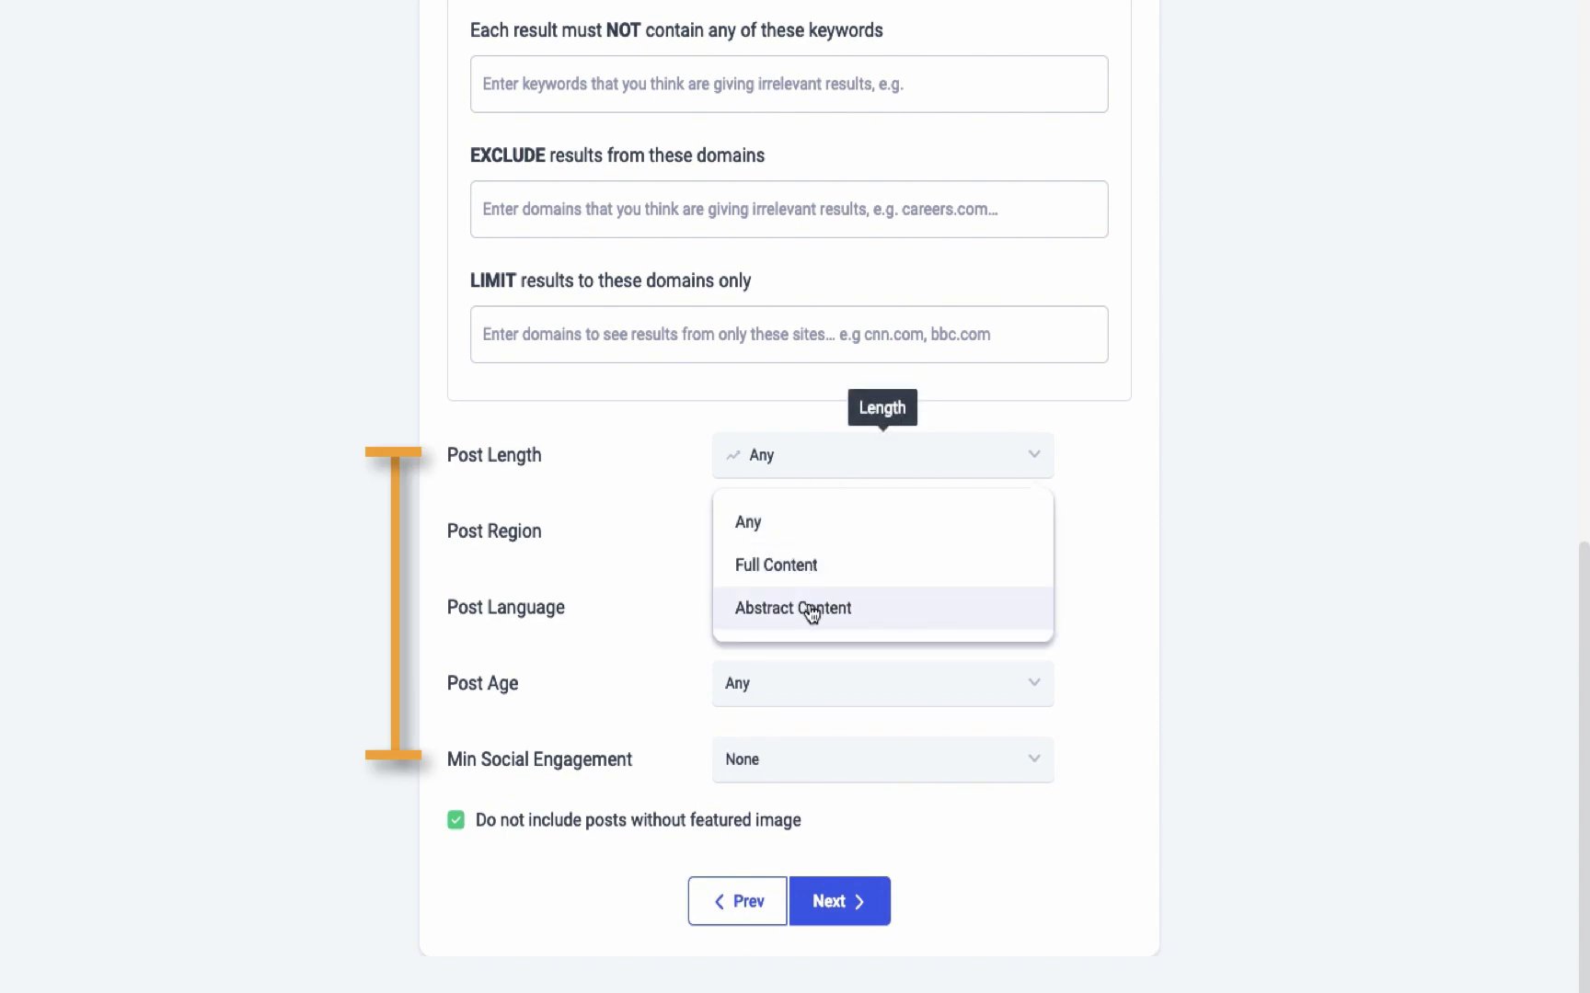
click(779, 566)
click(838, 544)
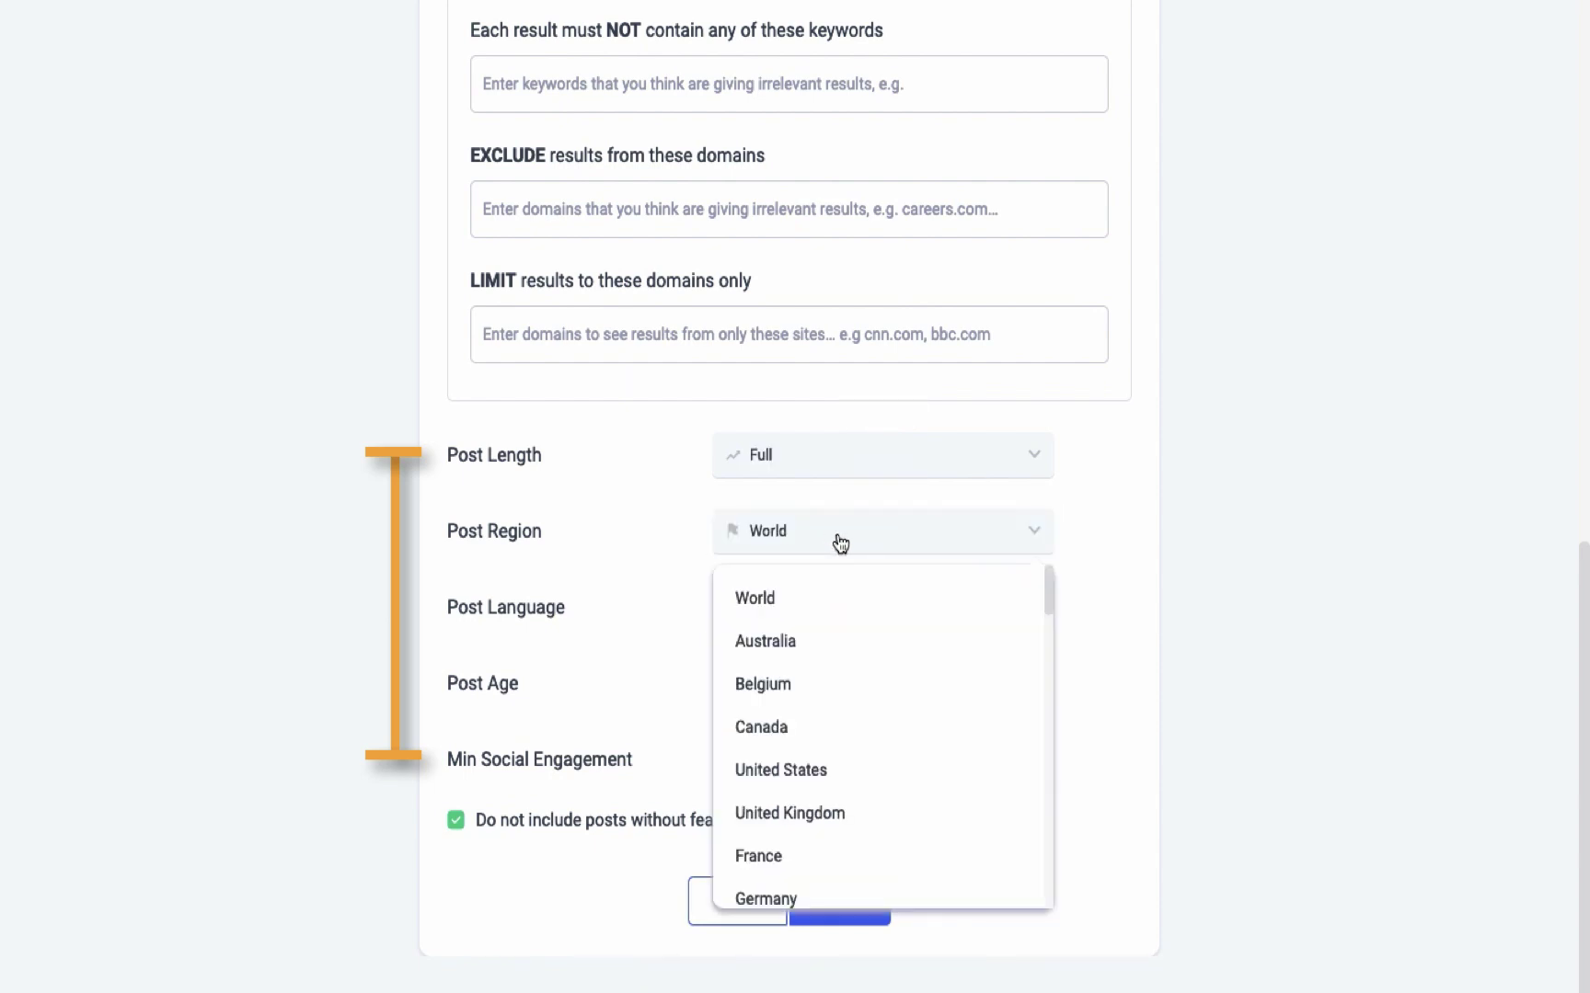
click(840, 543)
click(820, 608)
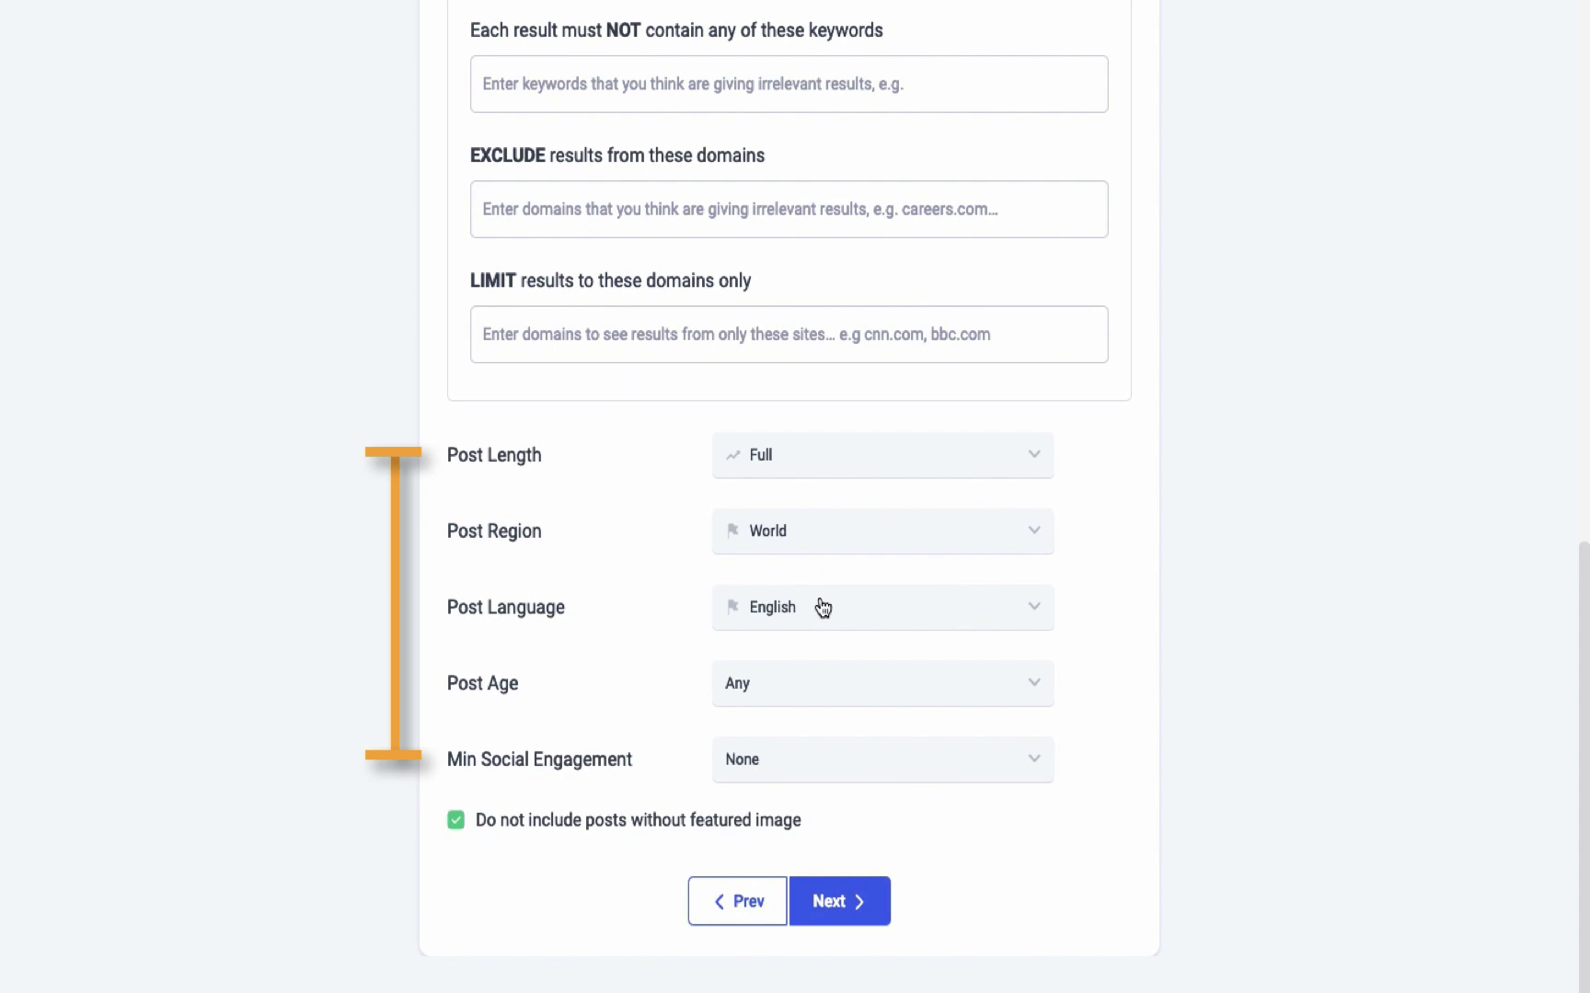
- Restrict posts to the last 30 days with minimum Facebook engagement, and change the query source
click(820, 682)
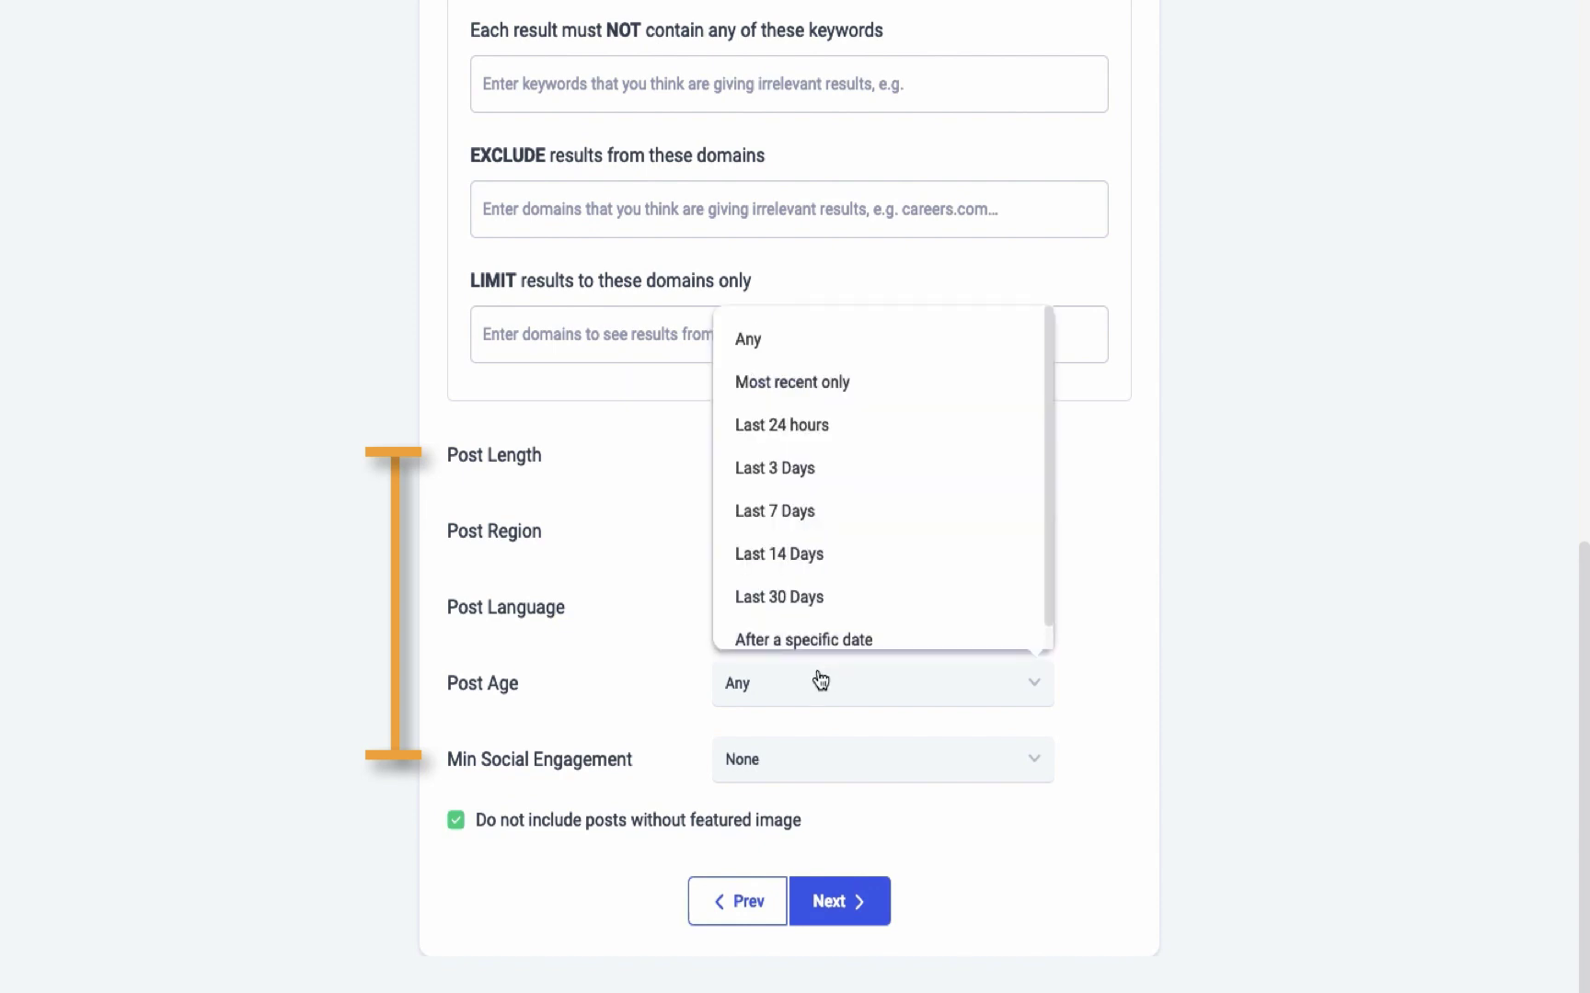
click(820, 609)
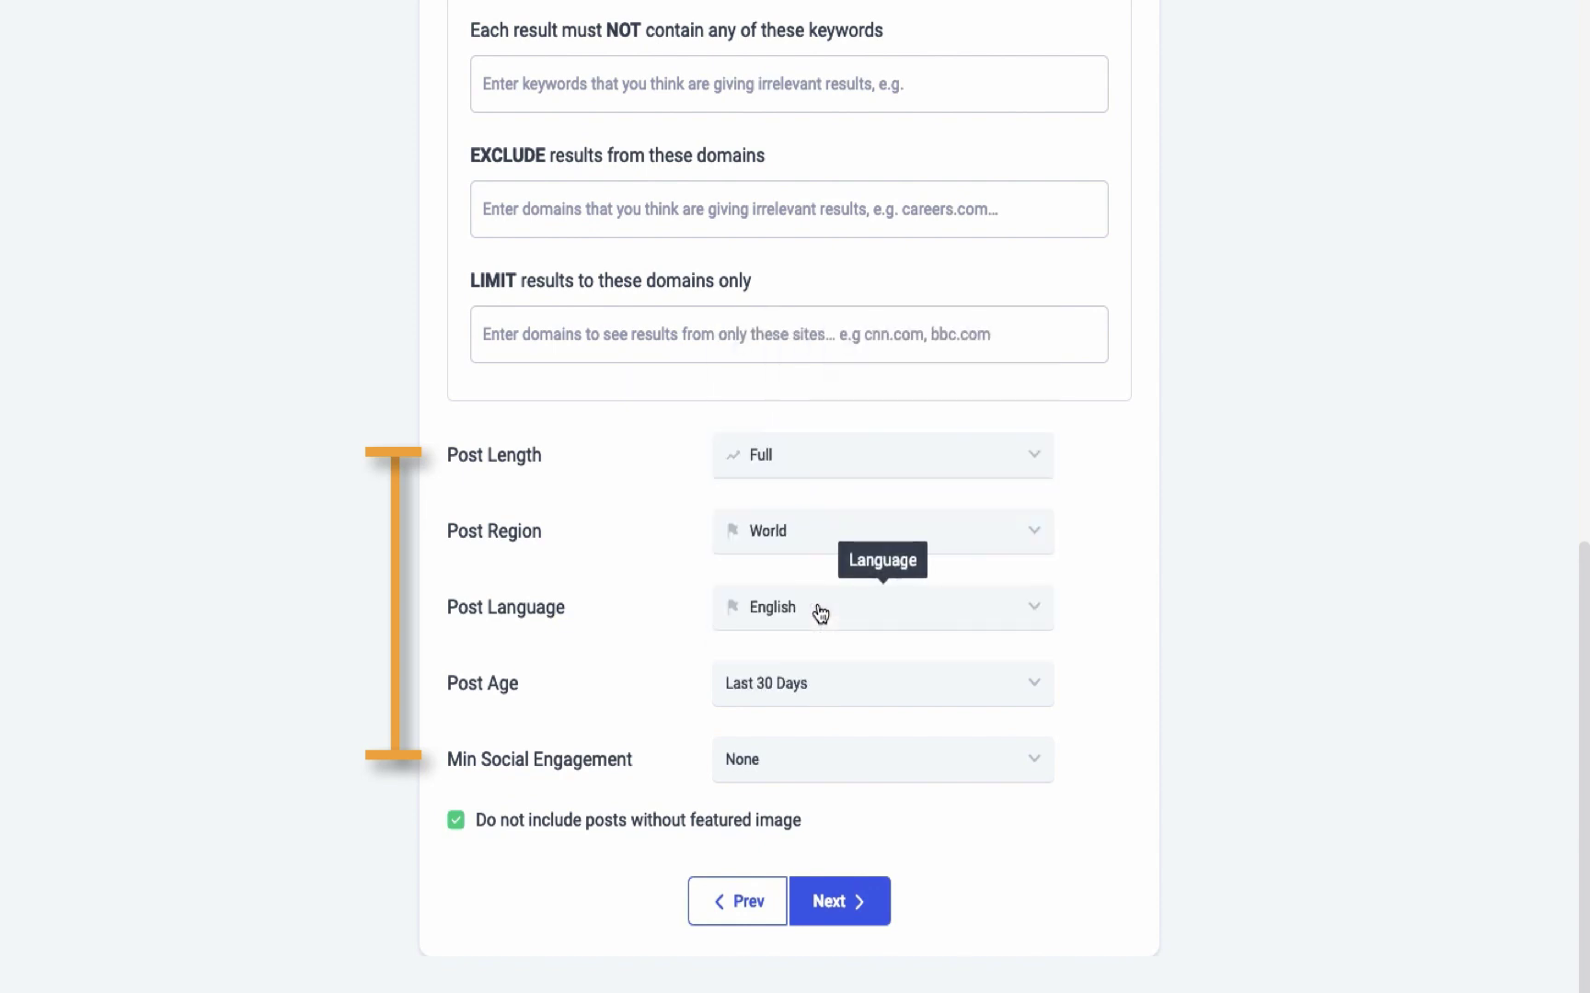
click(791, 753)
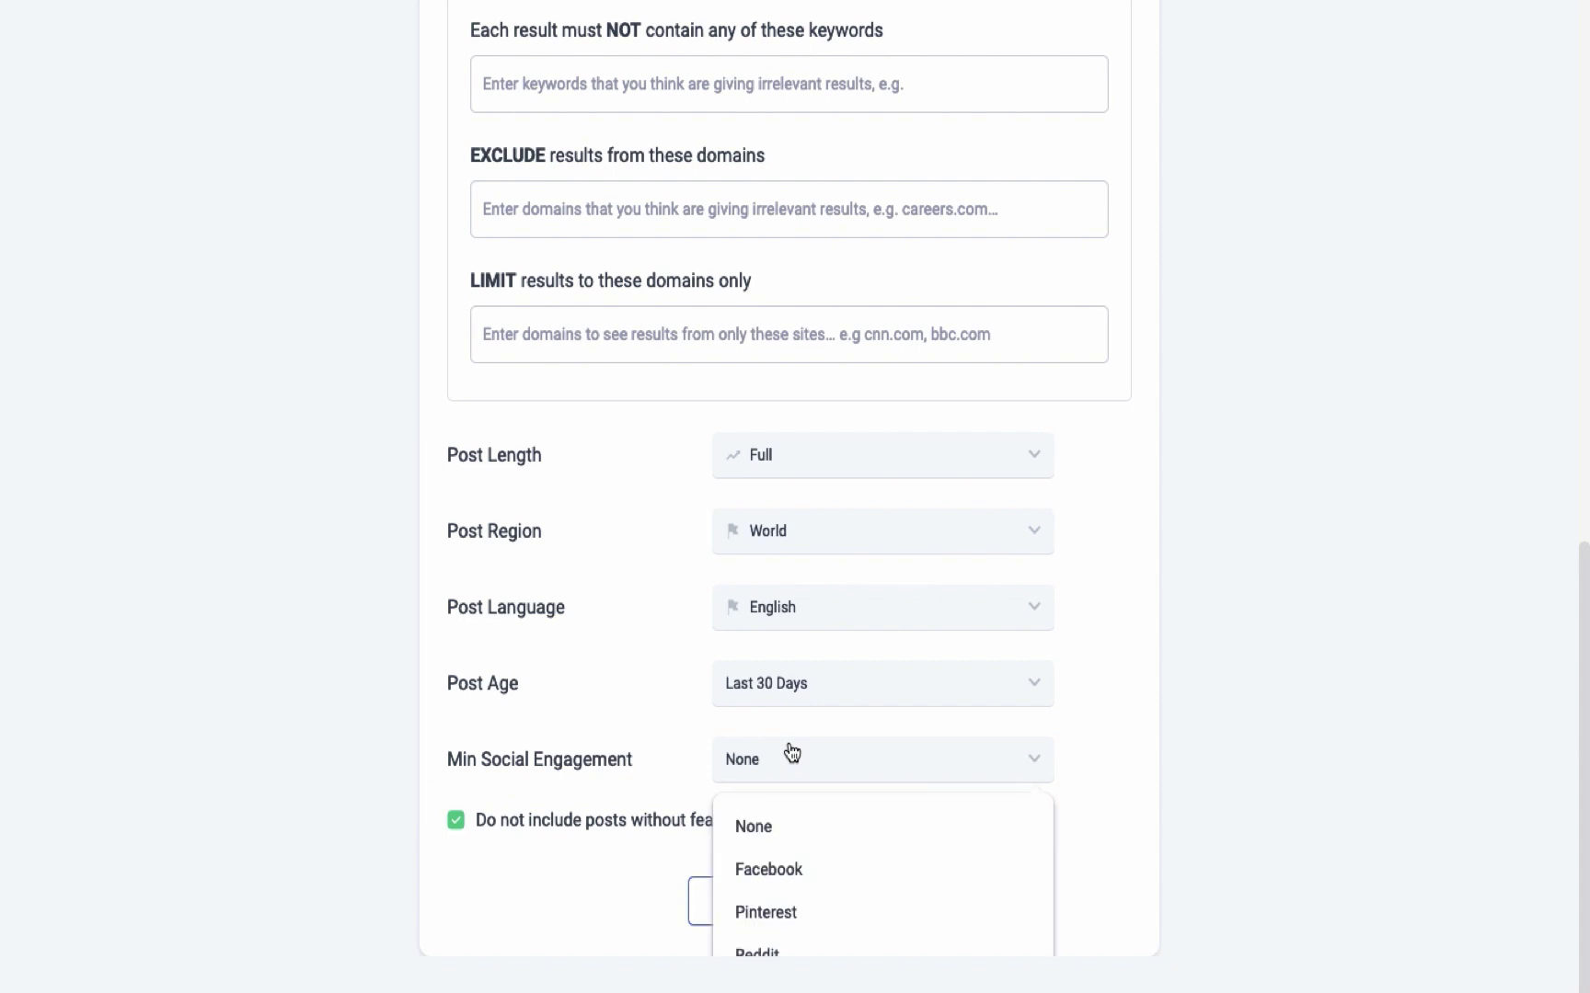
click(785, 869)
text(5)
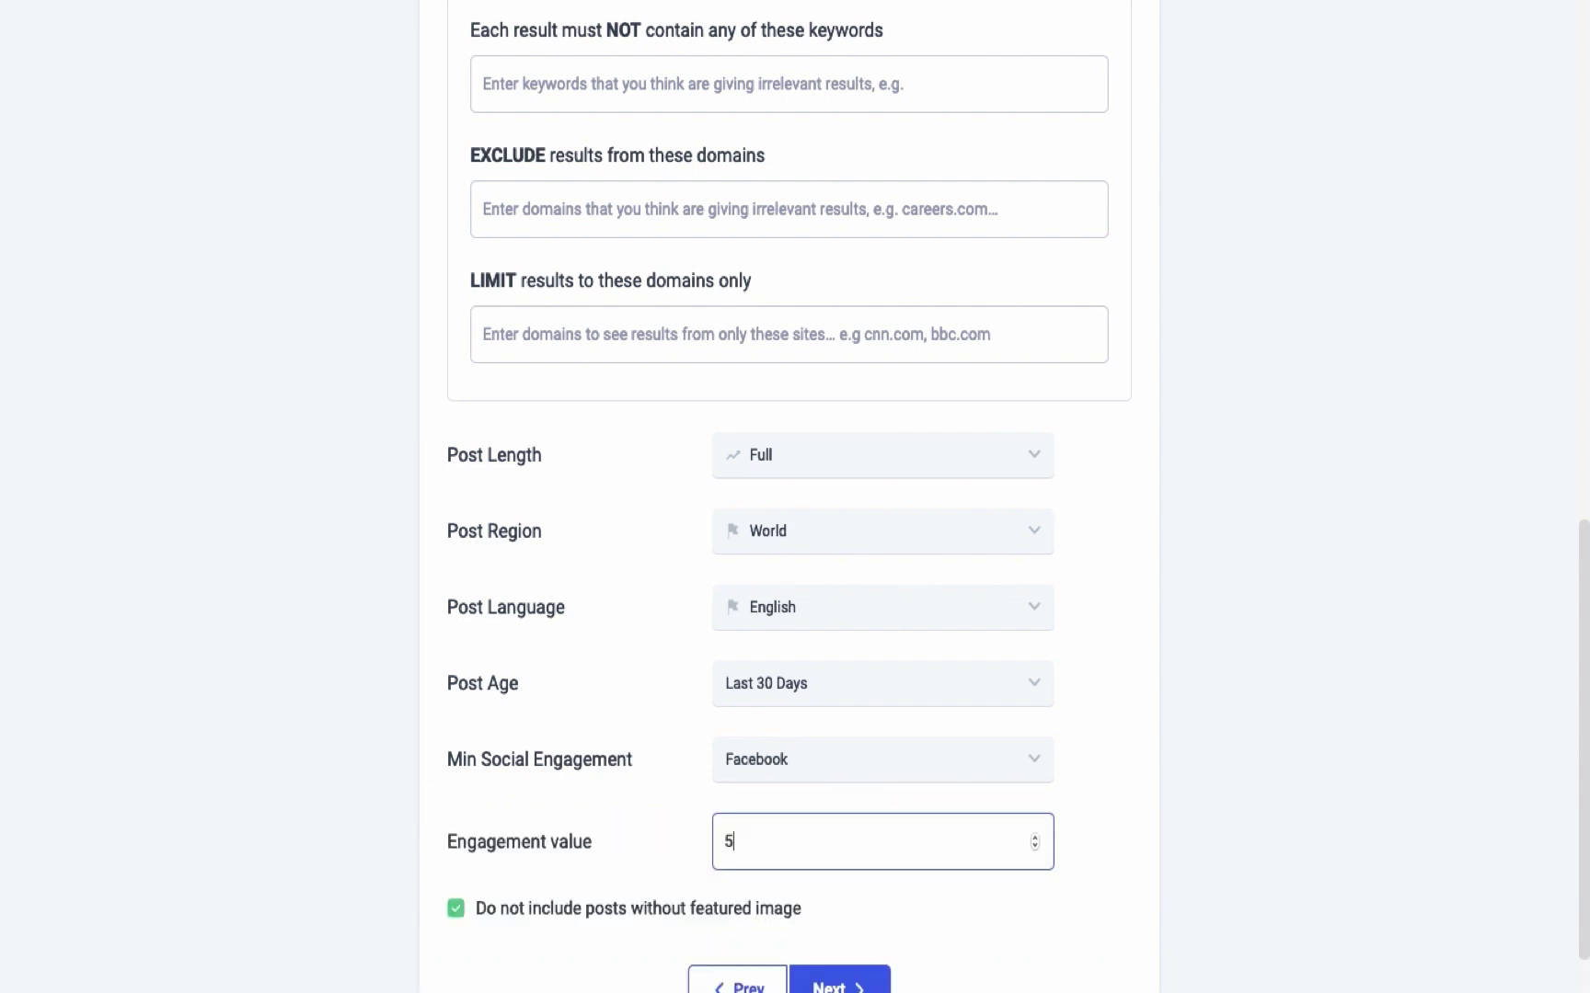
text(0)
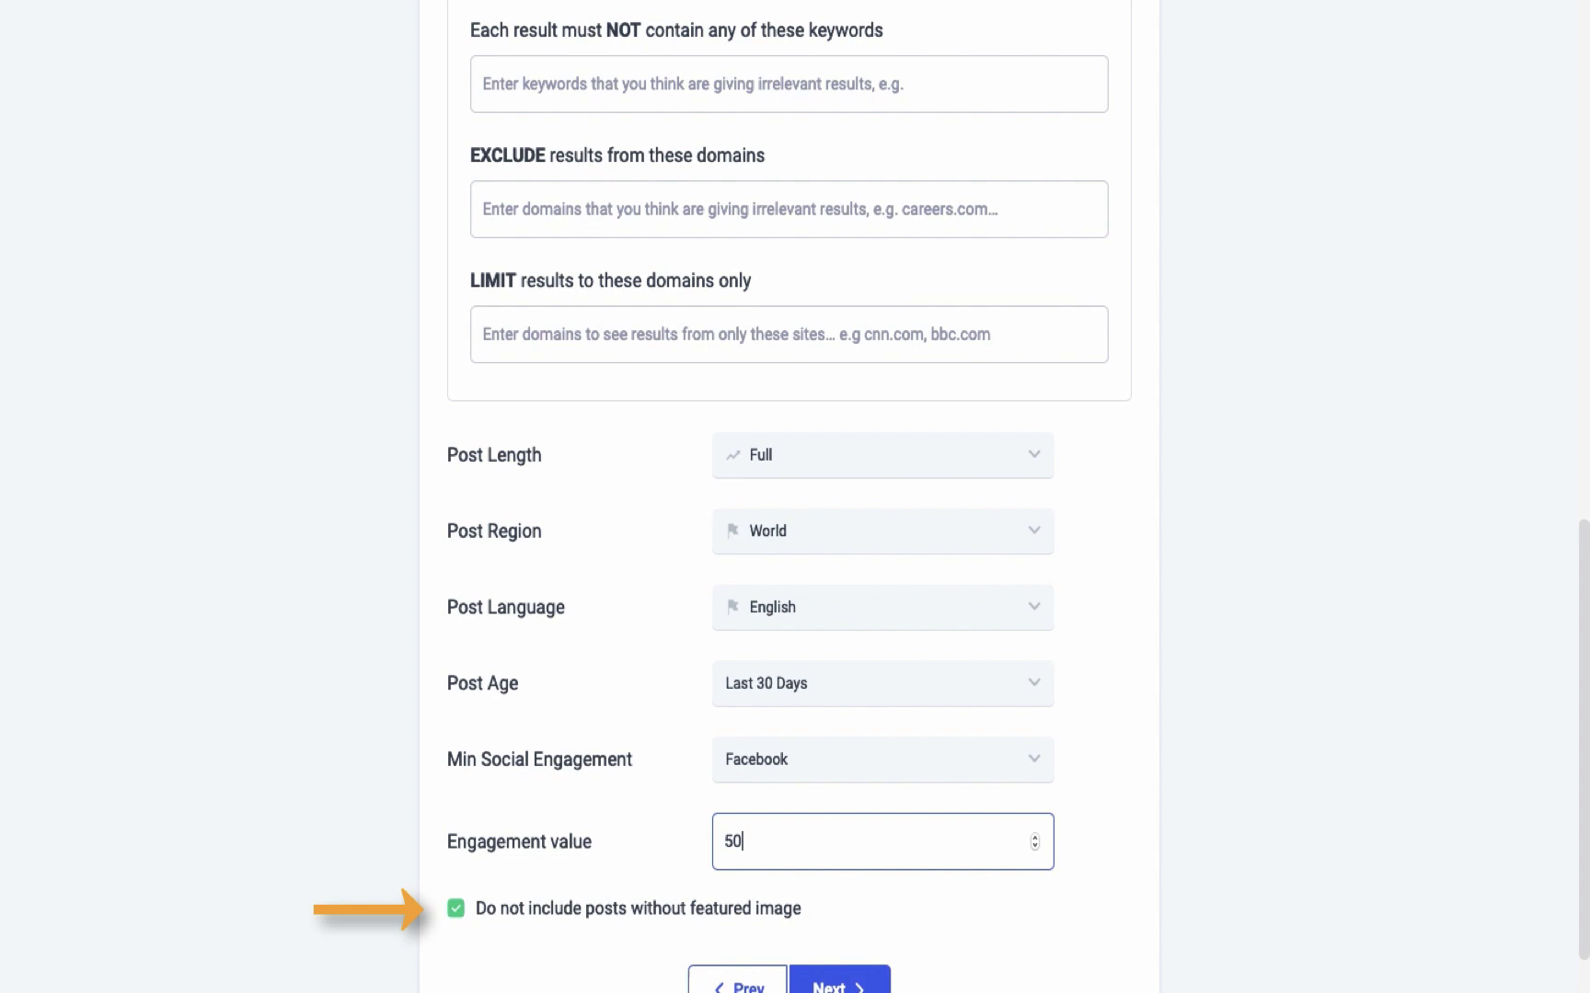
scroll(360, 675, up, 8)
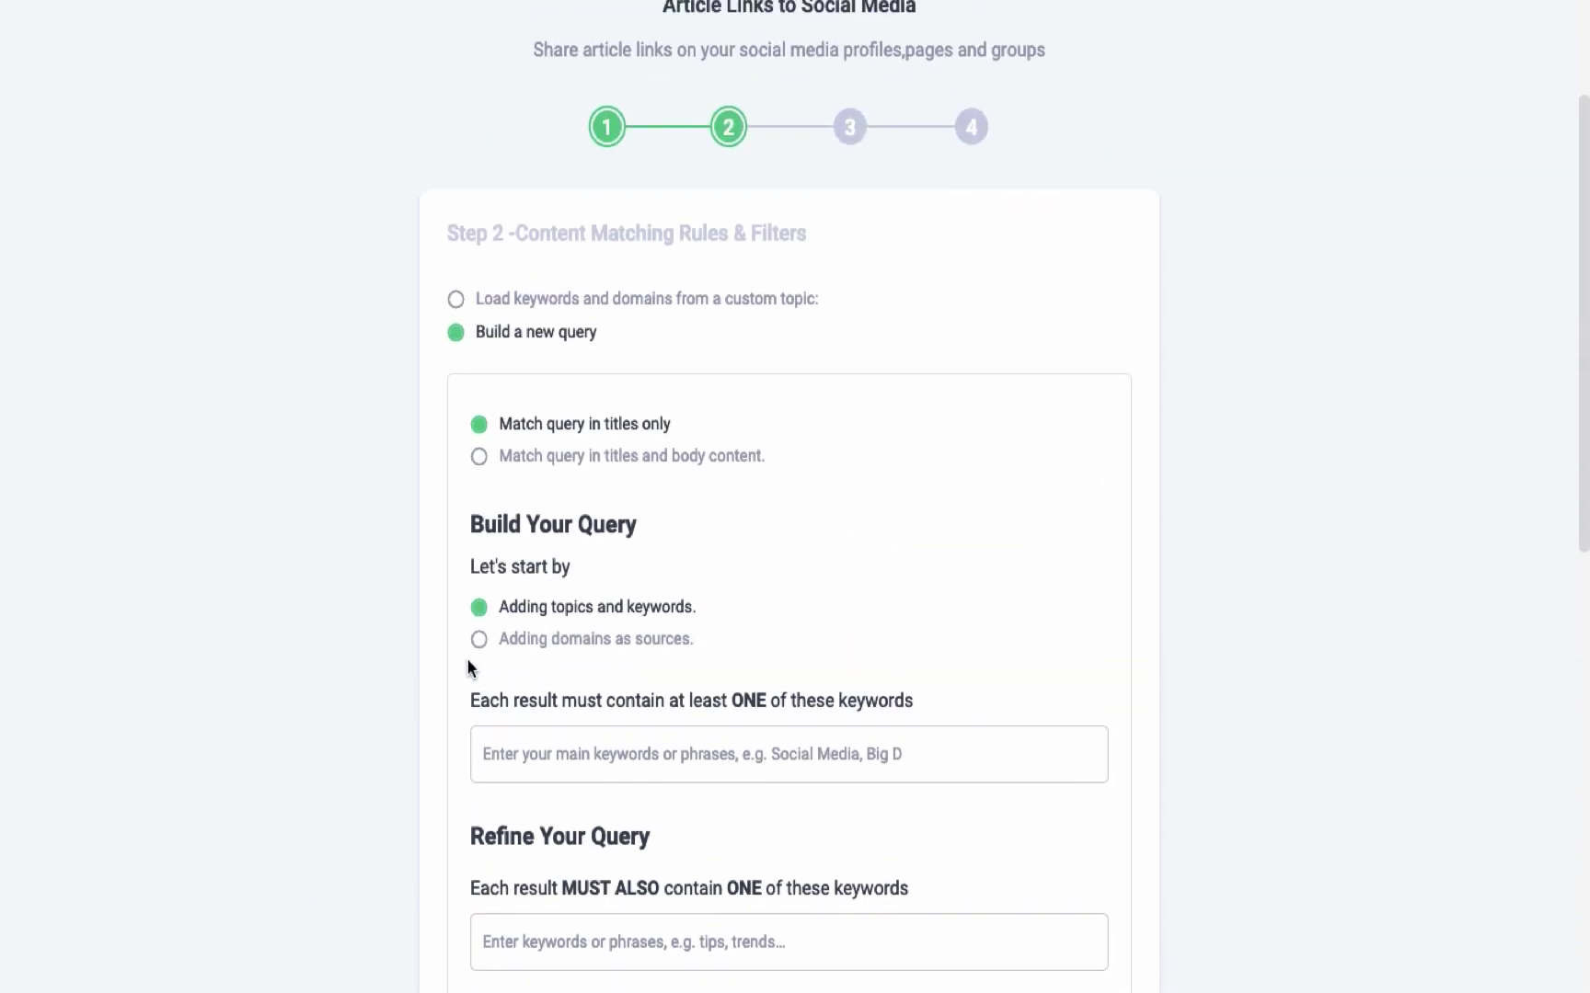
click(479, 641)
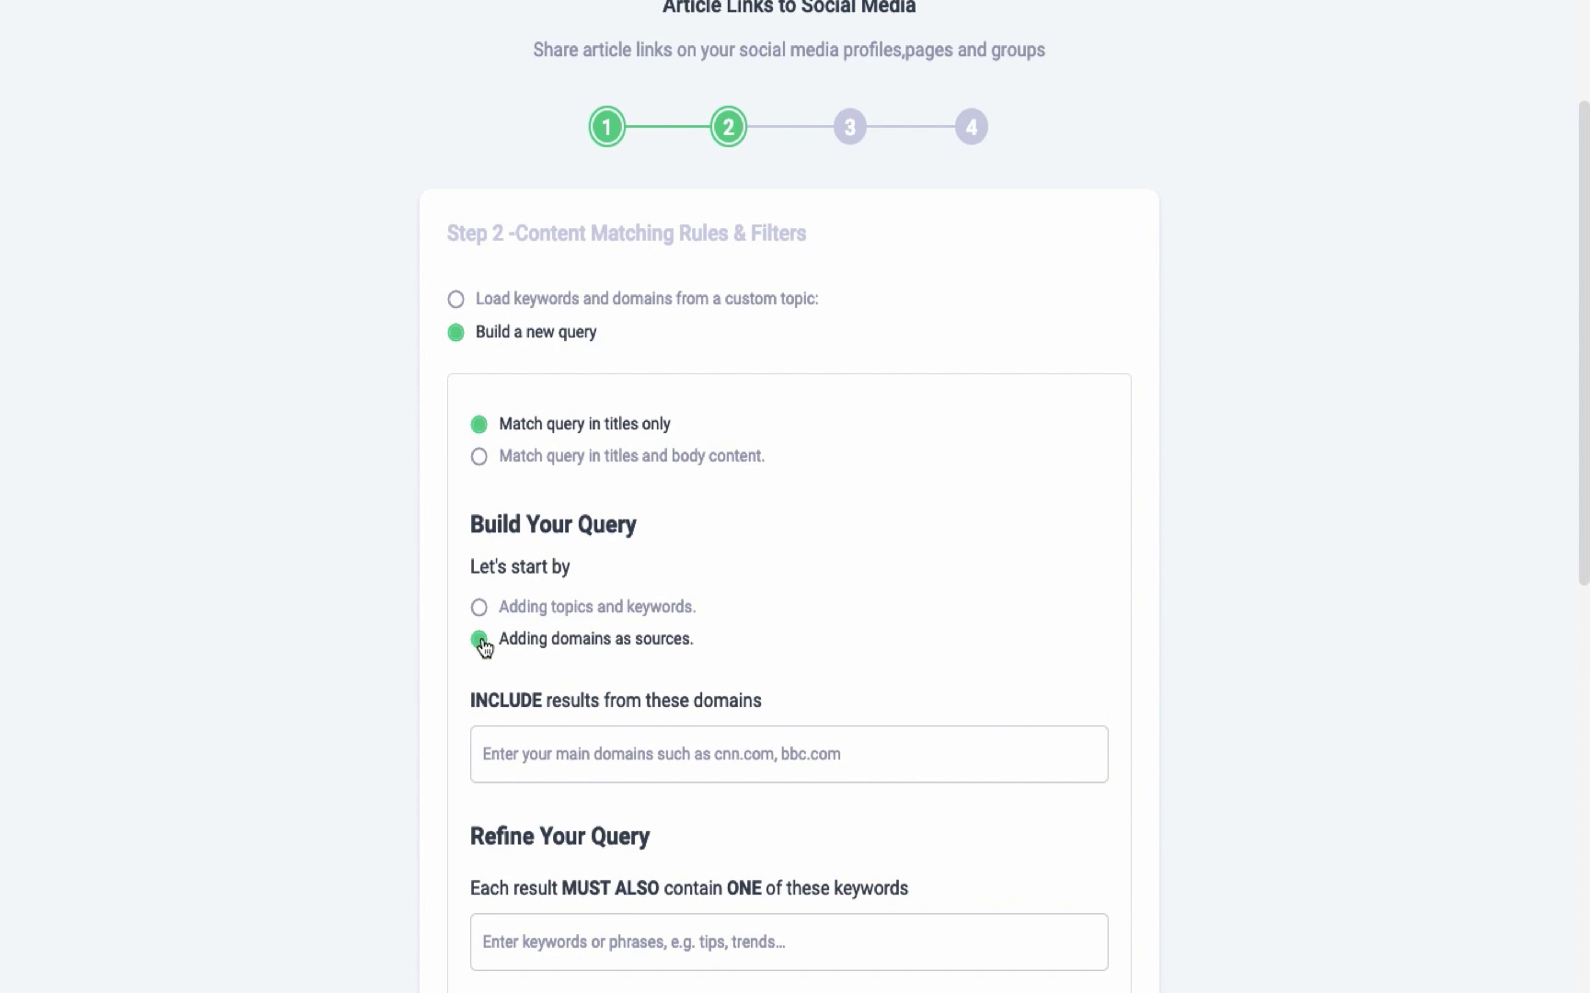
scroll(351, 735, down, 5)
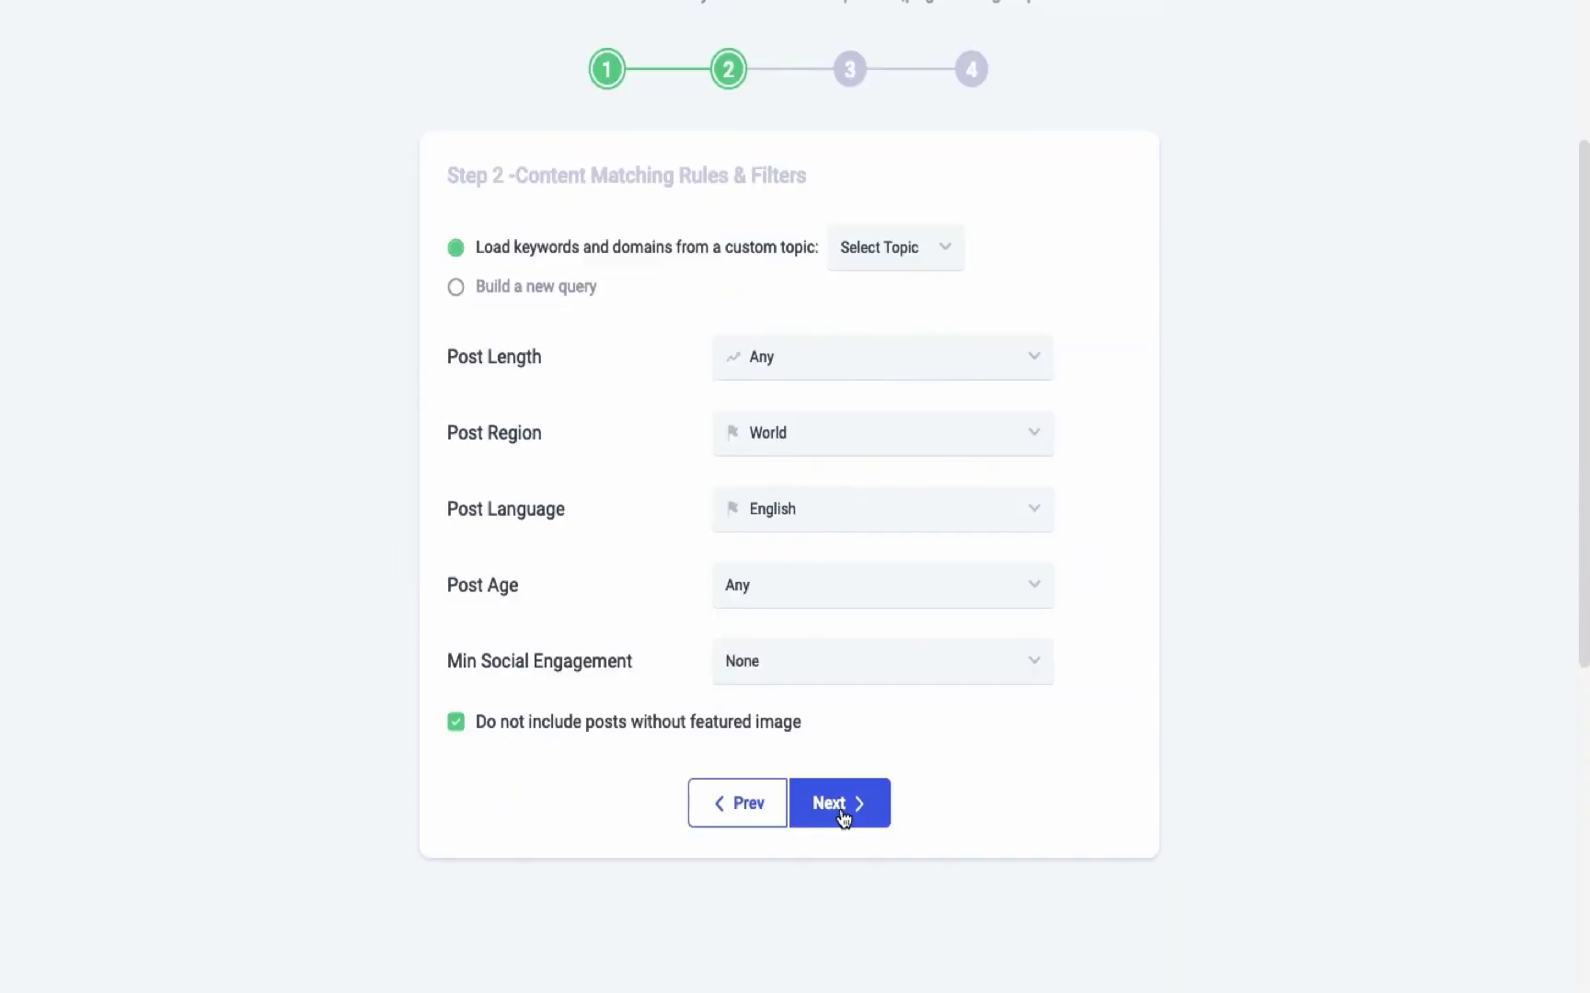
- Move the campaign on to Step 3, Optimize your posts
click(841, 813)
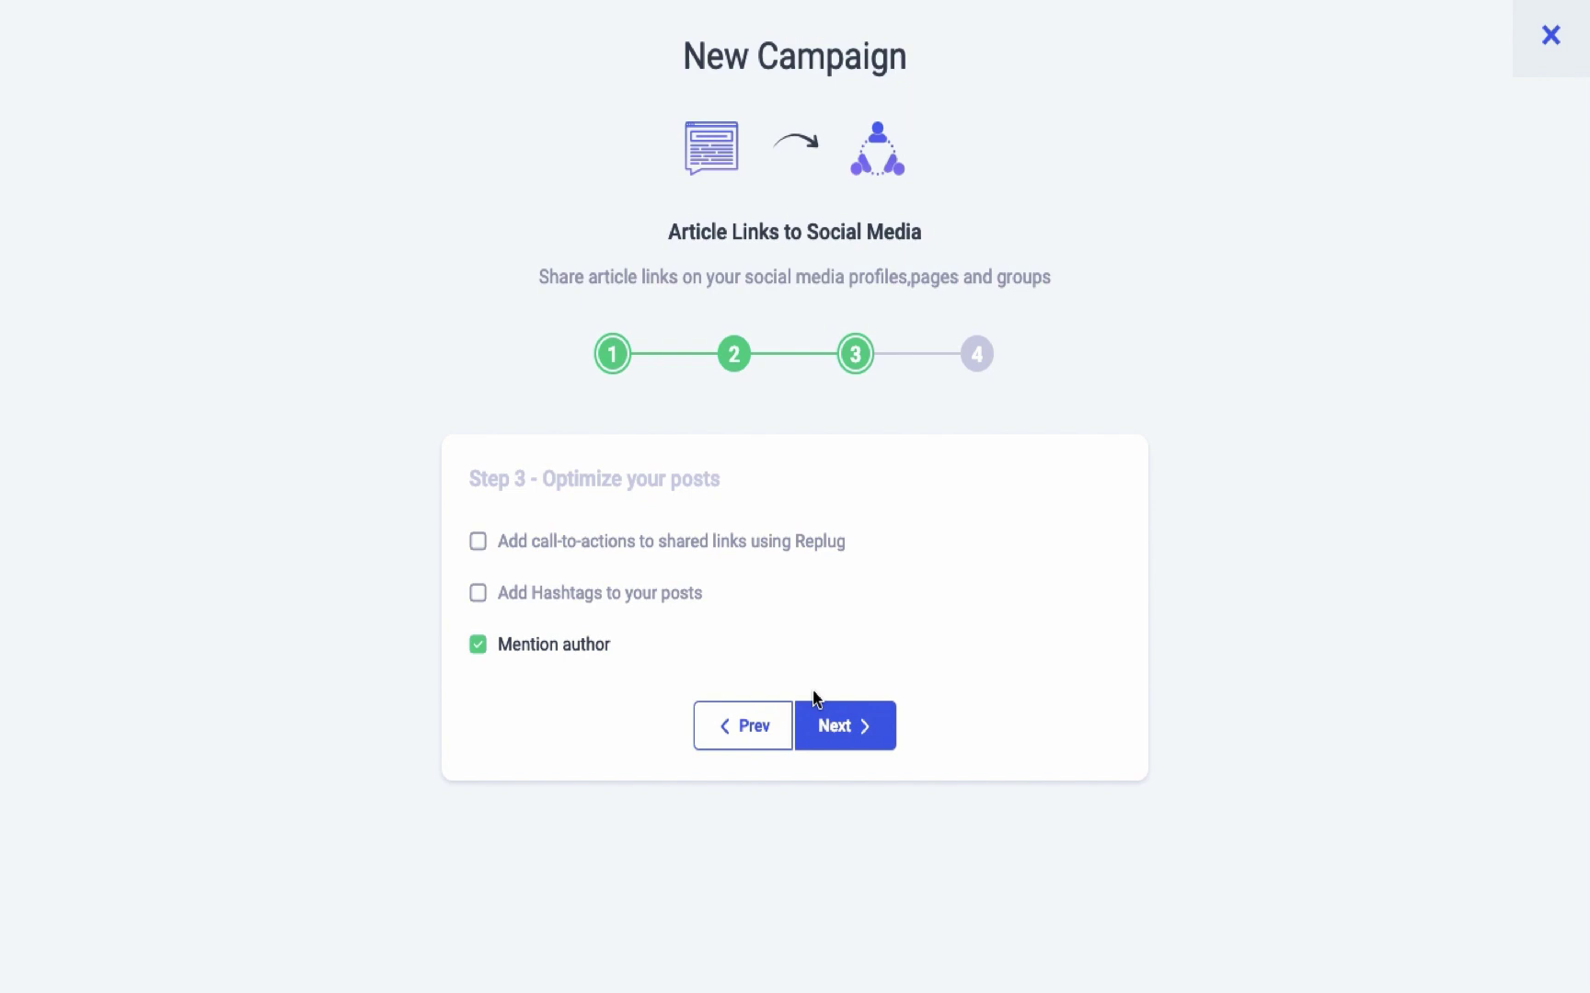
- On the scheduling step, choose Queue scheduling instead of a custom weekly schedule
click(829, 736)
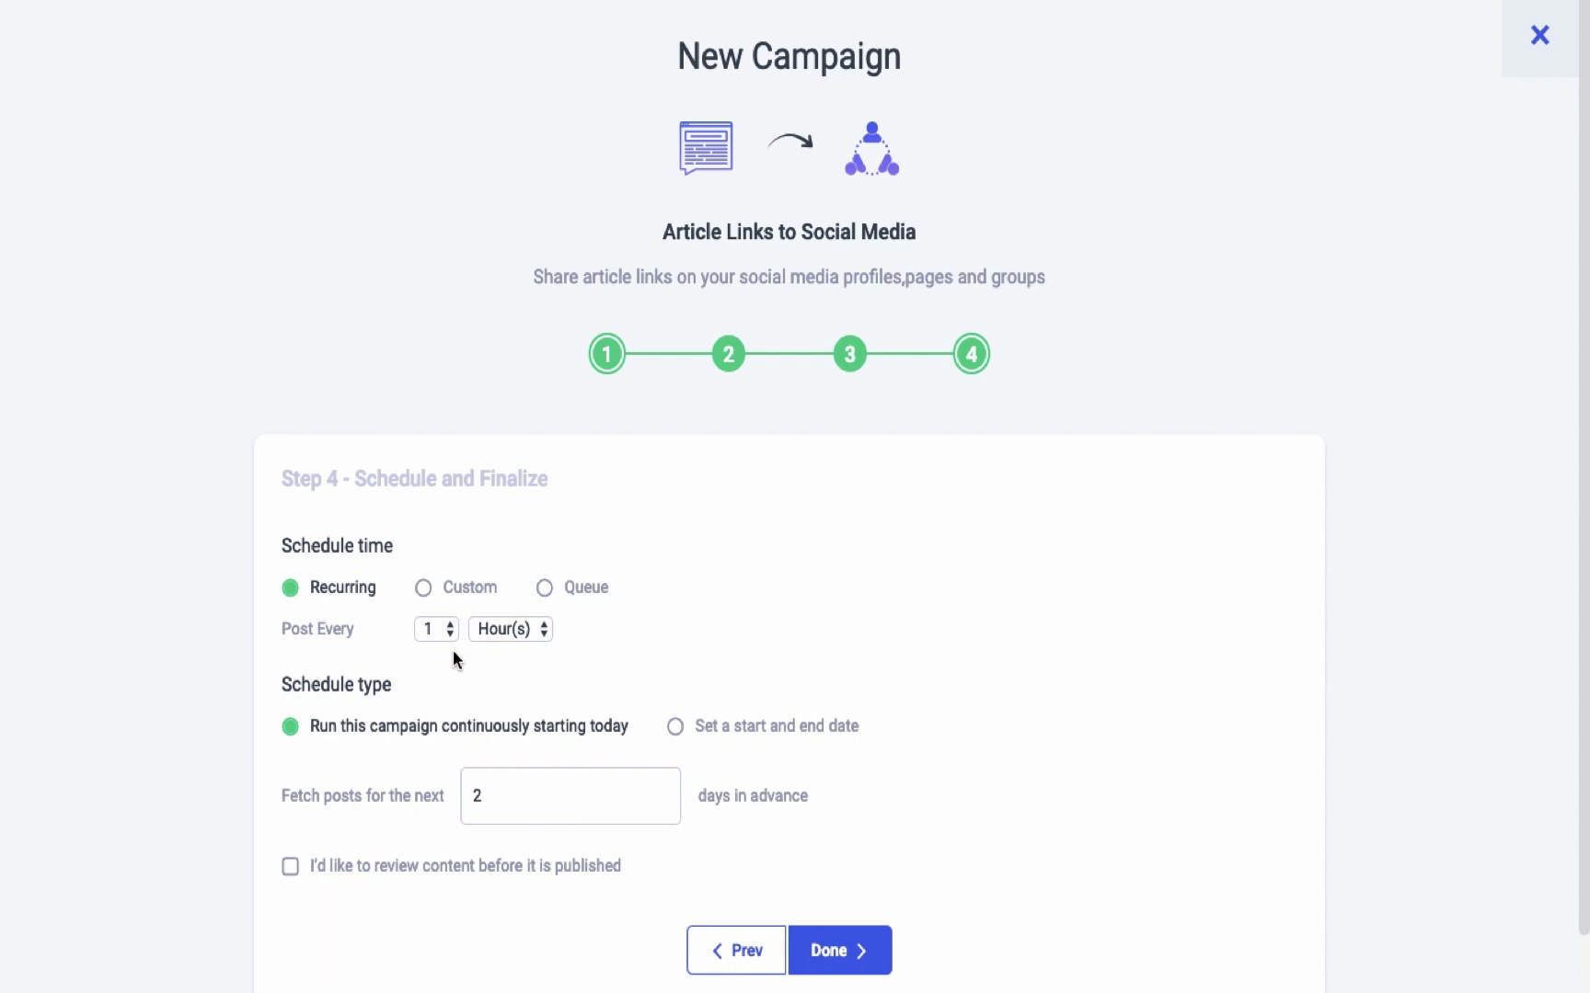
click(424, 591)
scroll(247, 705, down, 3)
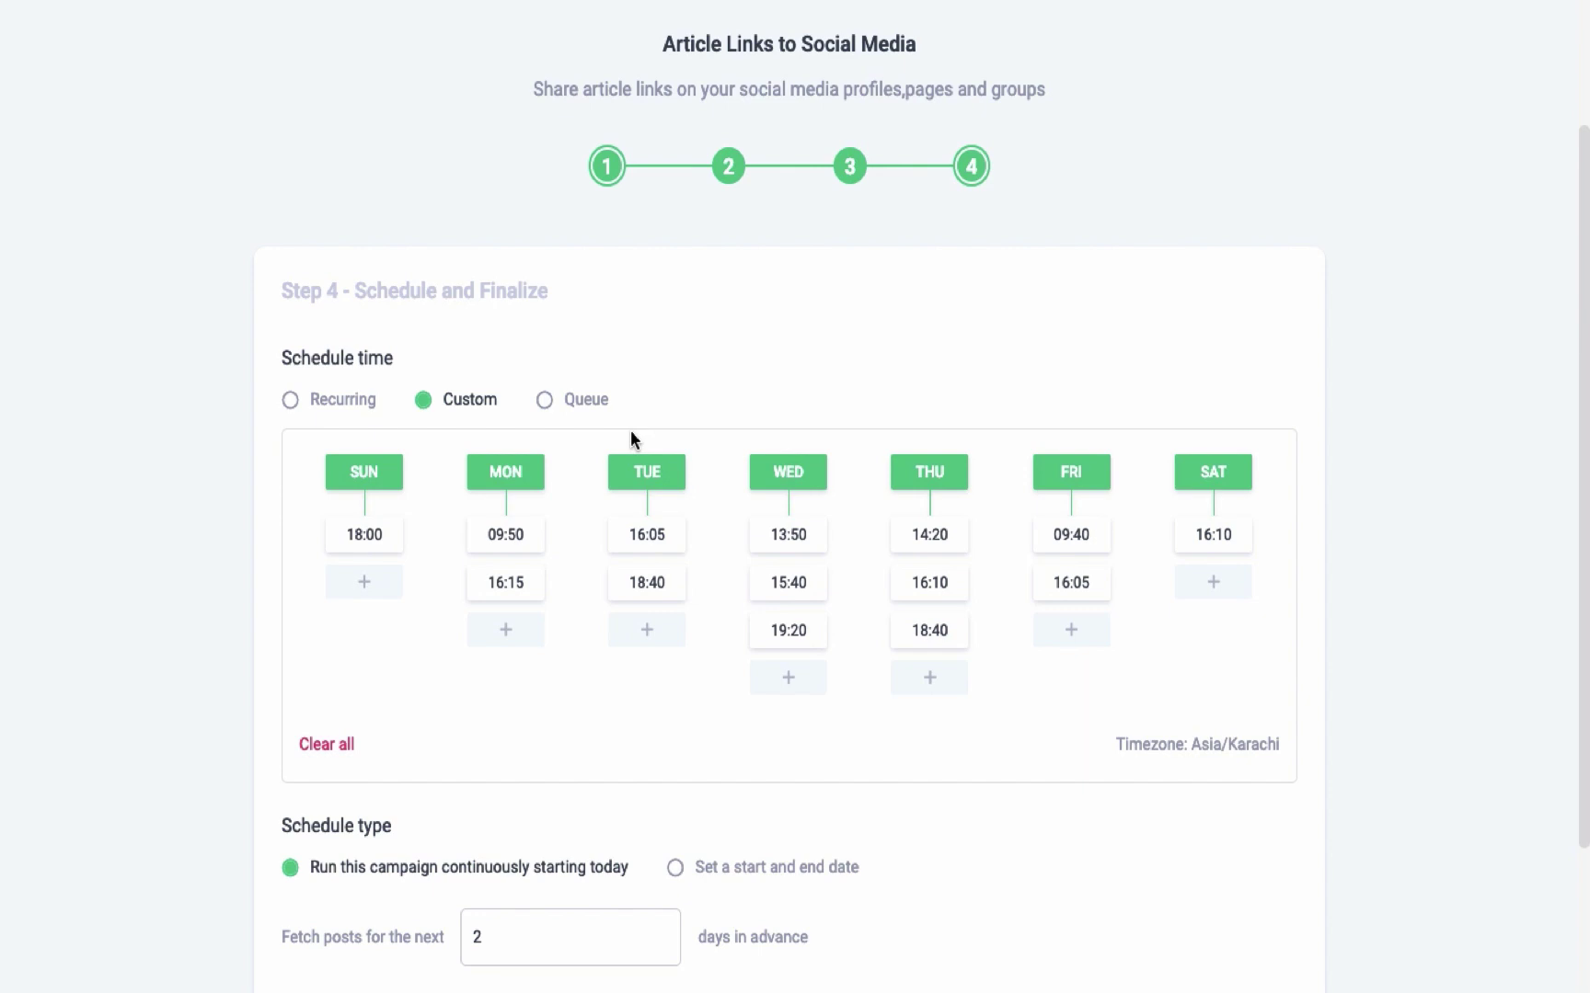
click(545, 401)
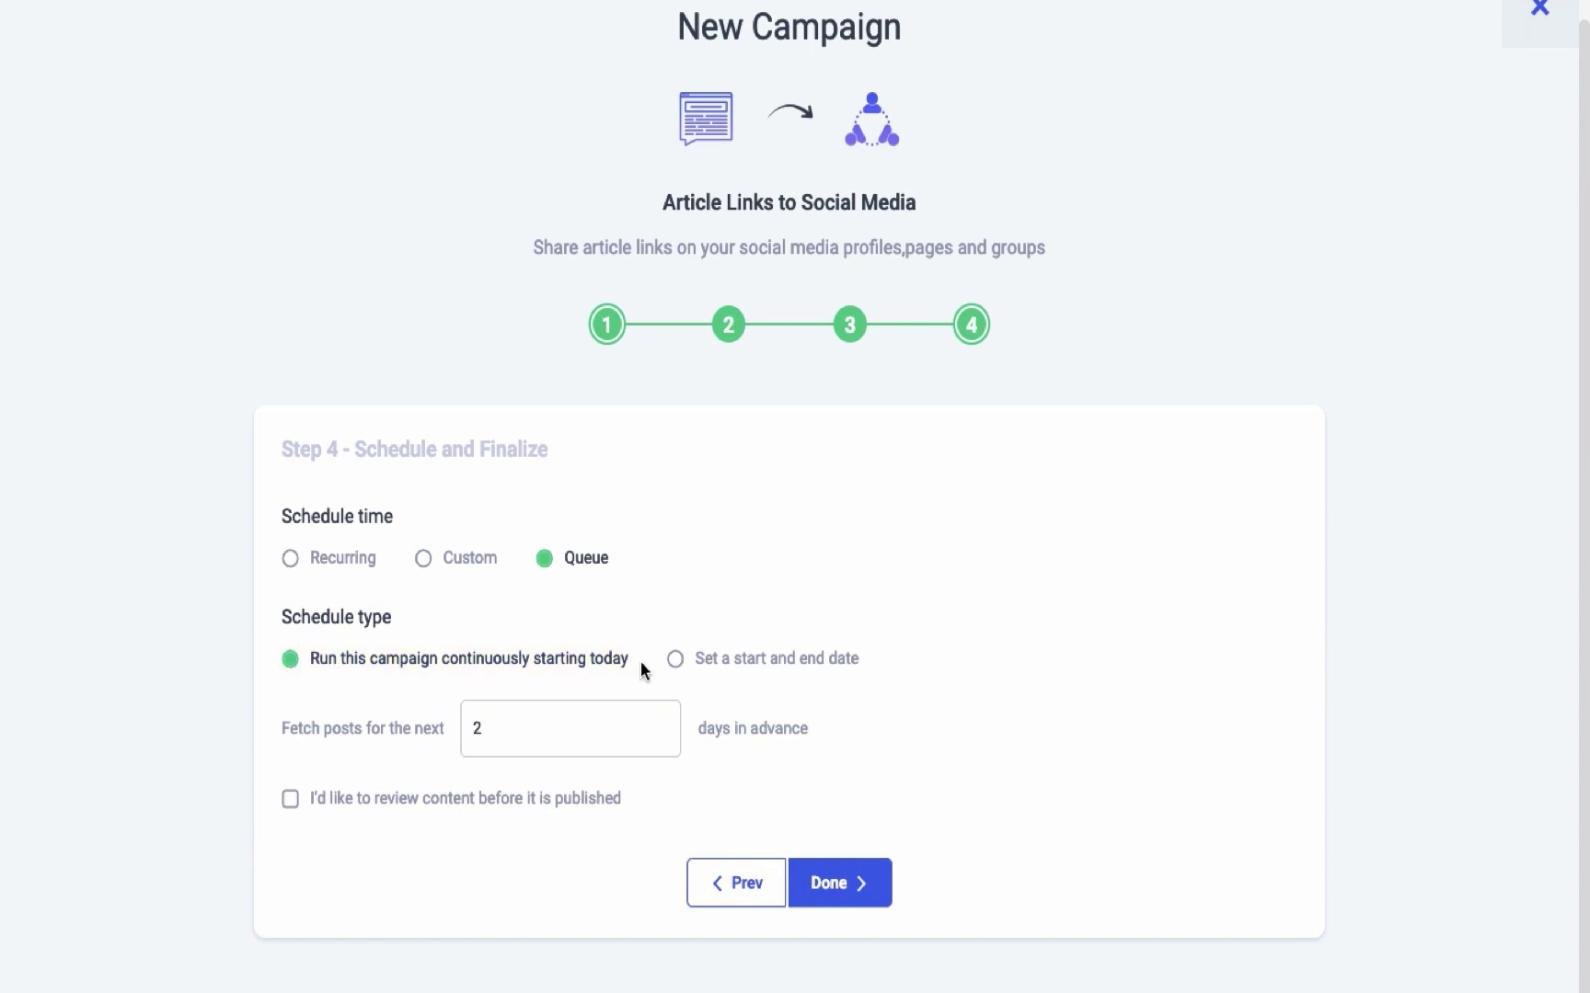
- Give the campaign a start and end date, ending on March 6, 2019
click(672, 662)
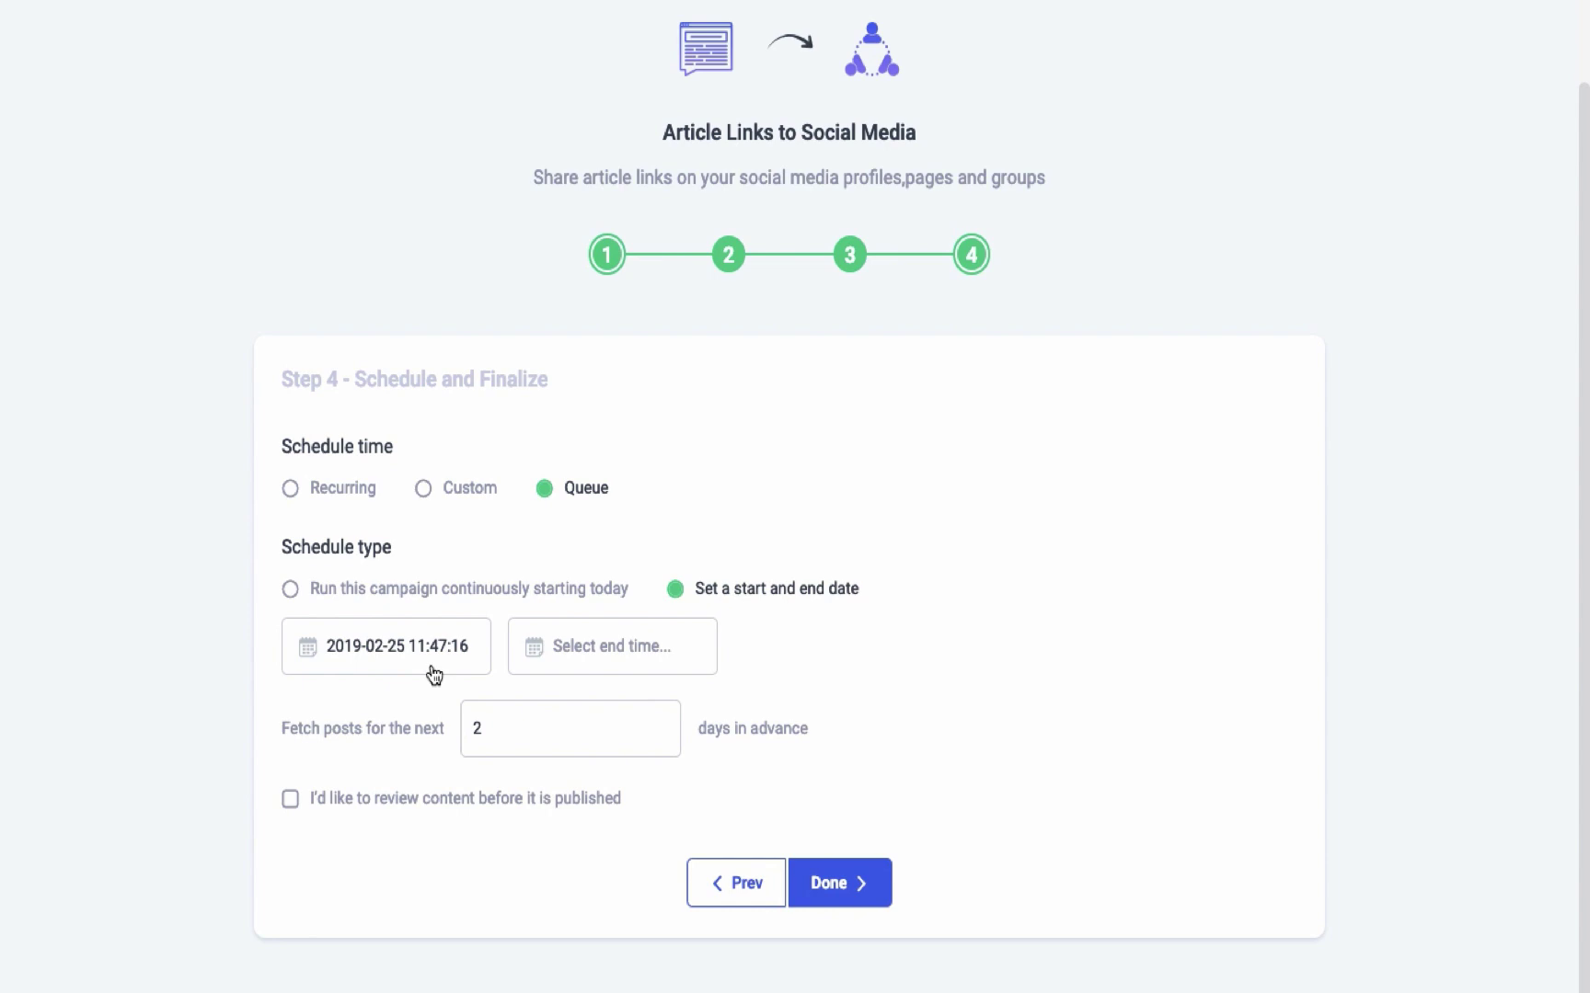
click(623, 662)
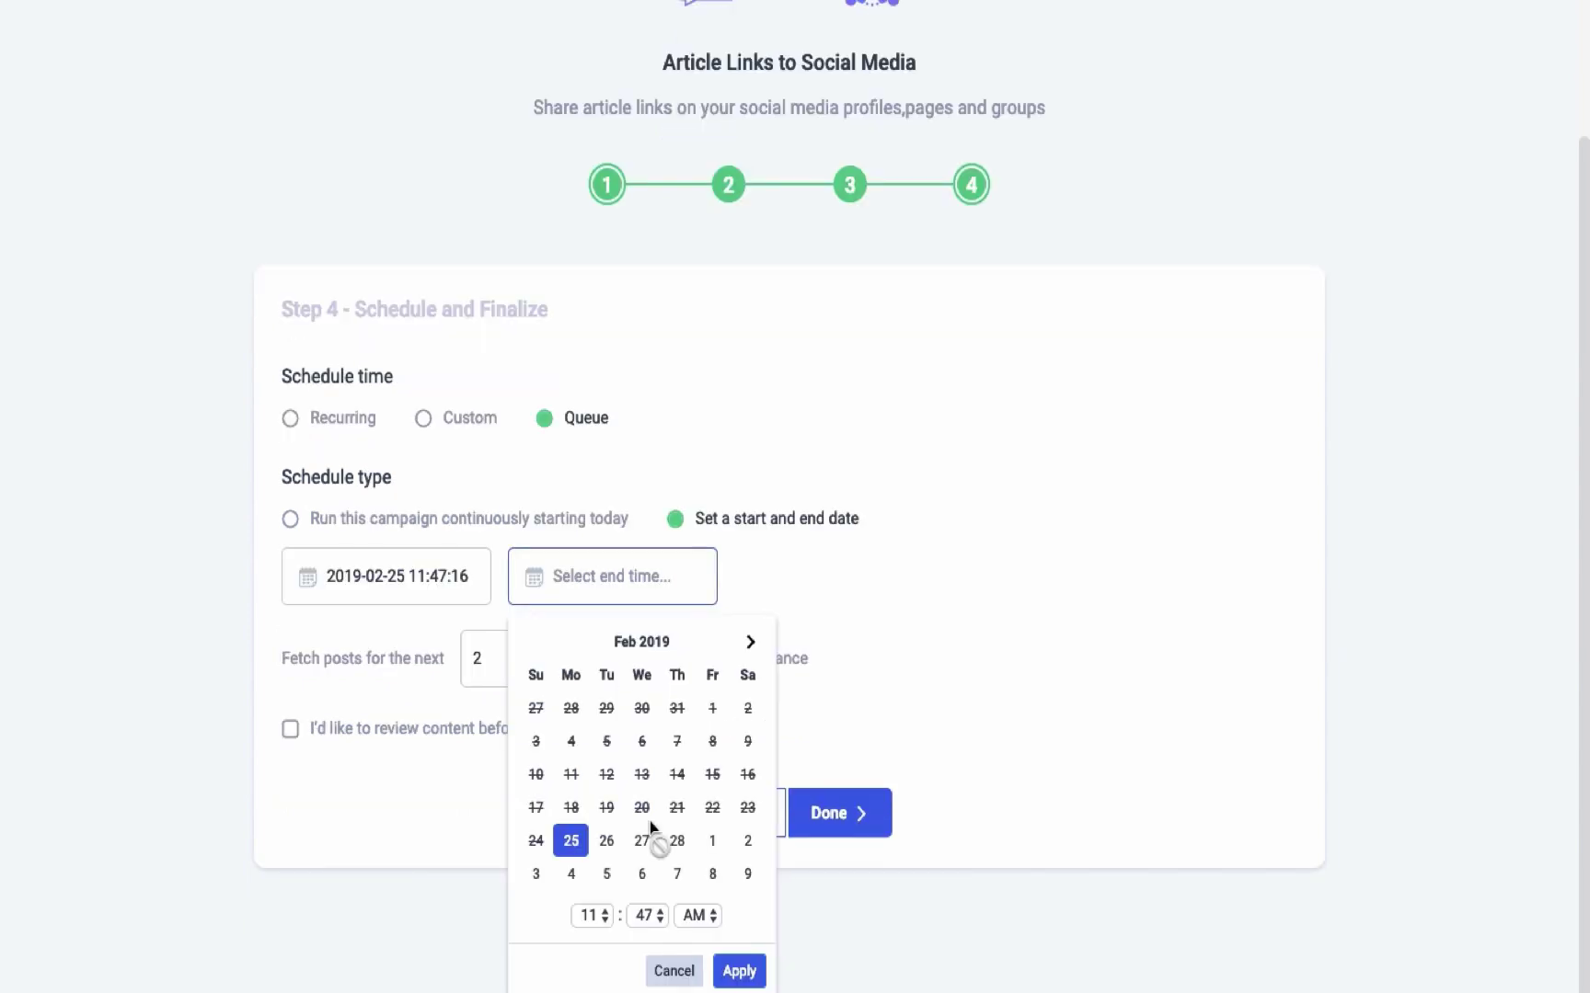
click(642, 876)
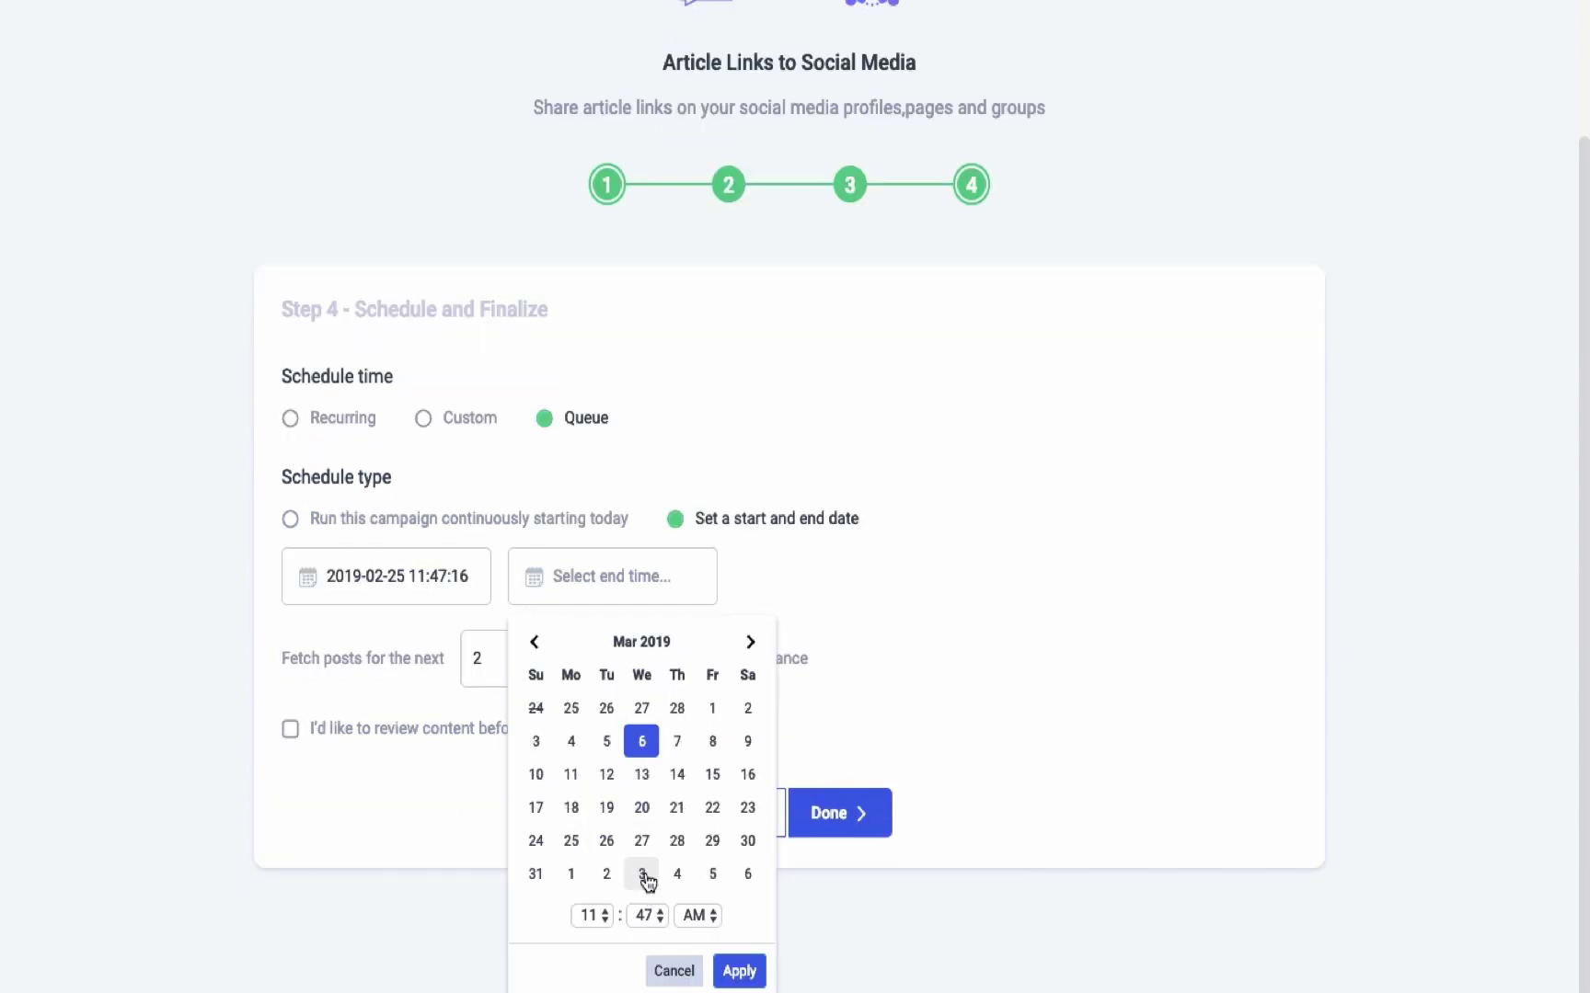
click(739, 972)
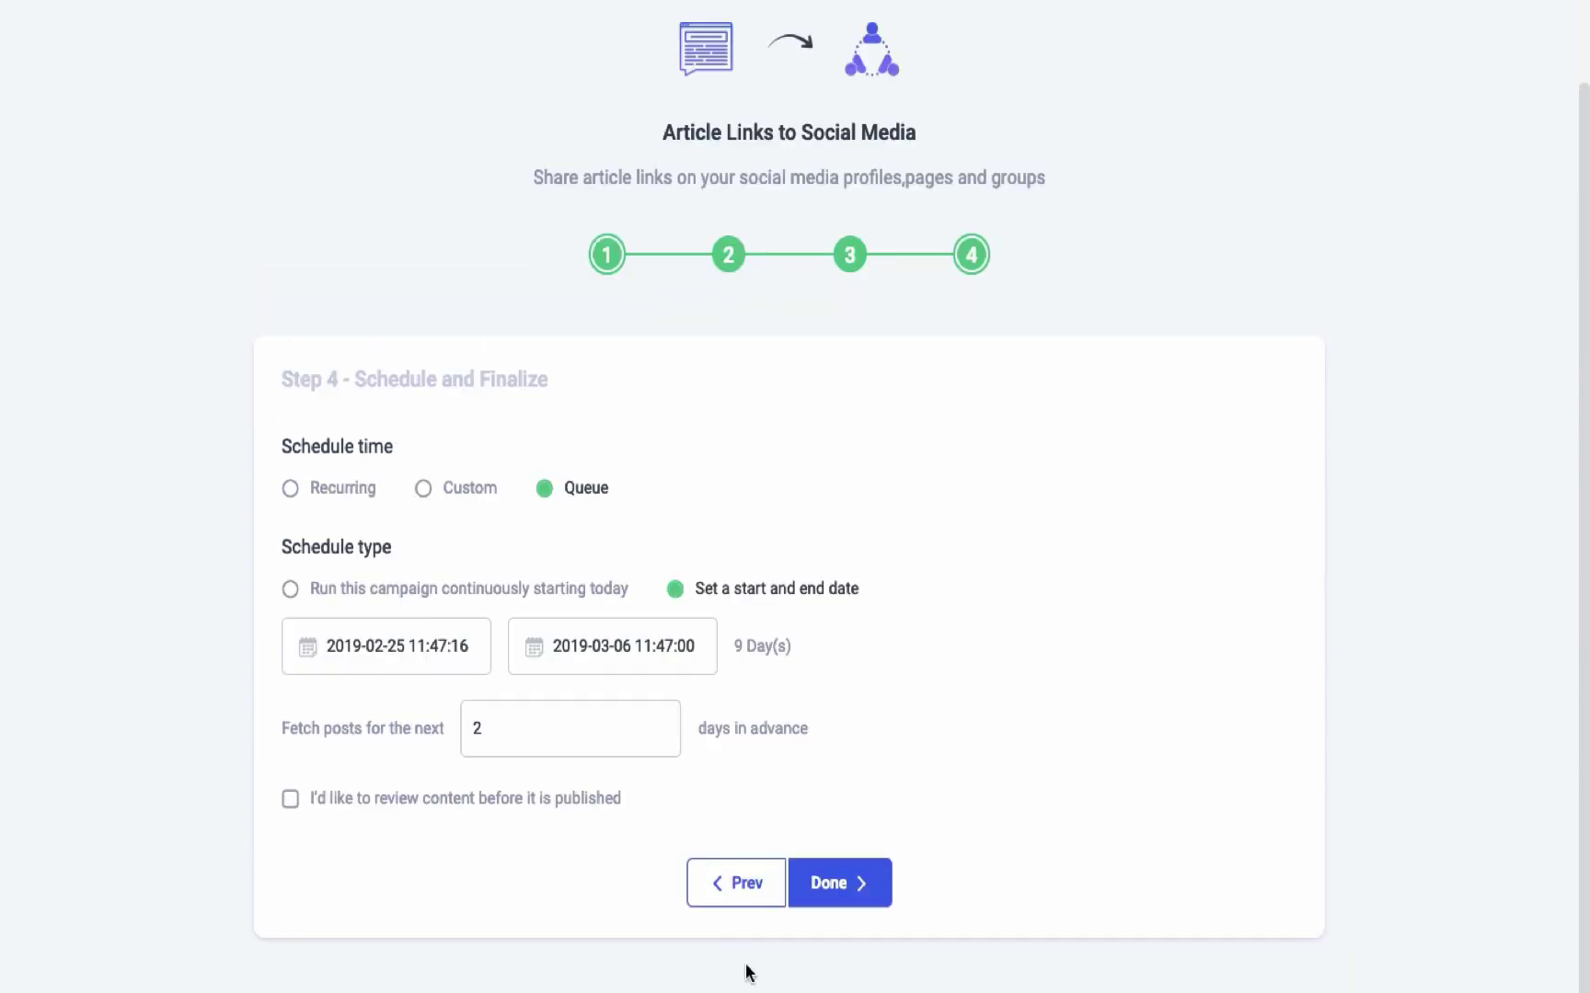
- Fetch posts 4 days in advance, require review before publishing, and save the campaign
click(516, 734)
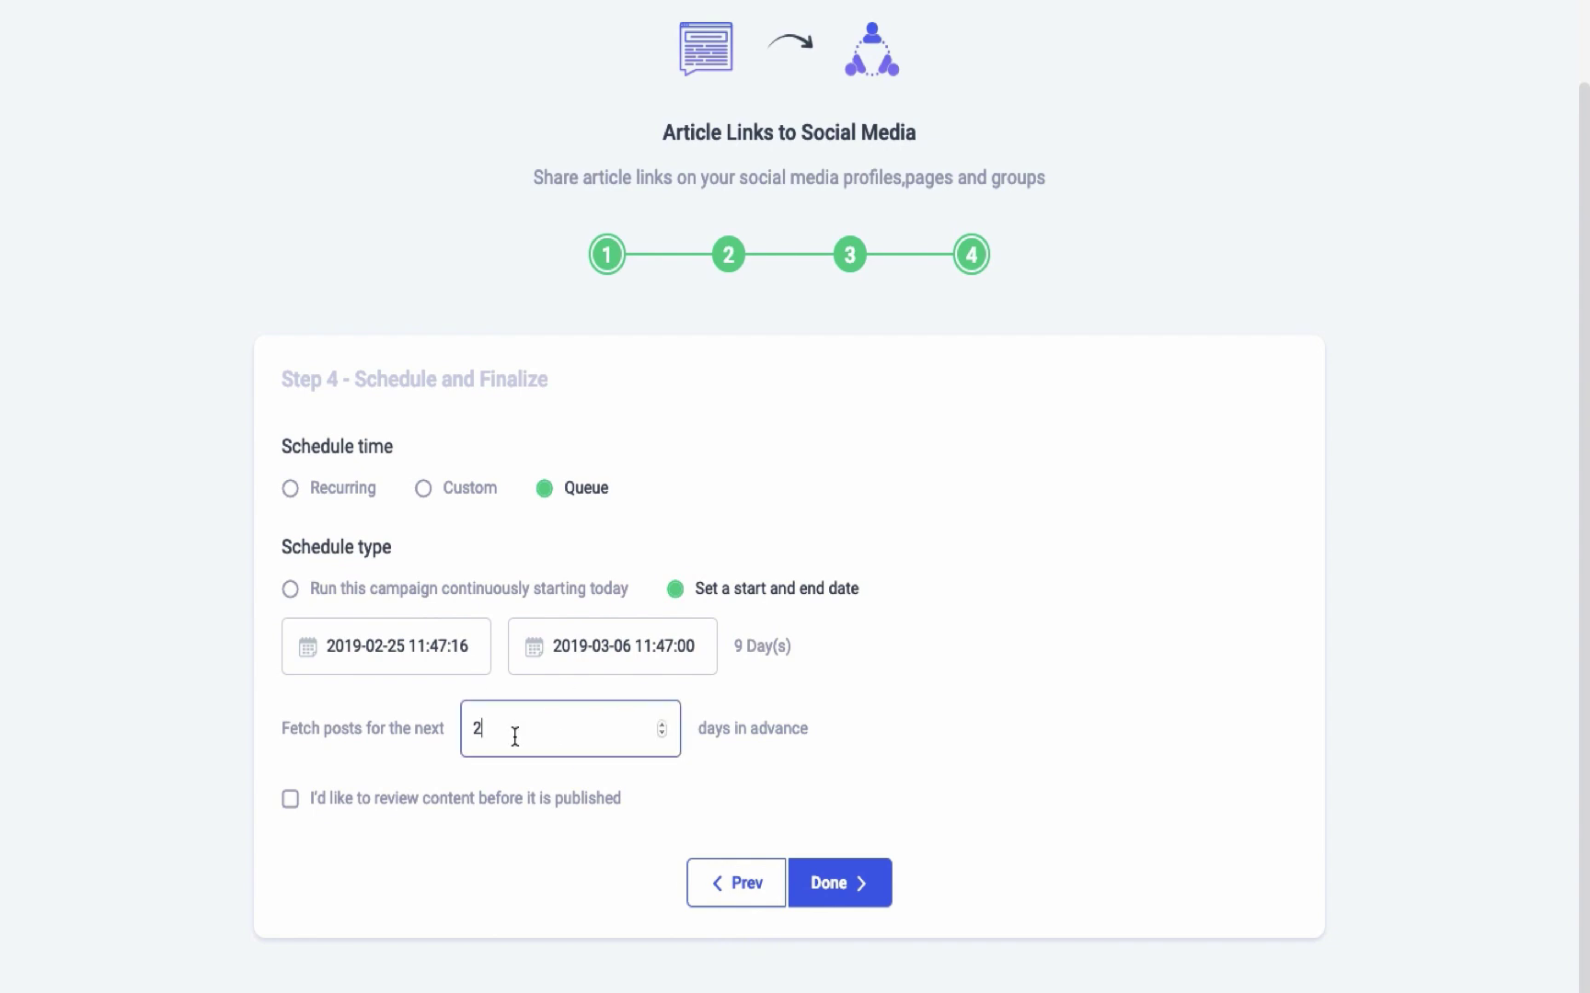
click(662, 725)
click(290, 803)
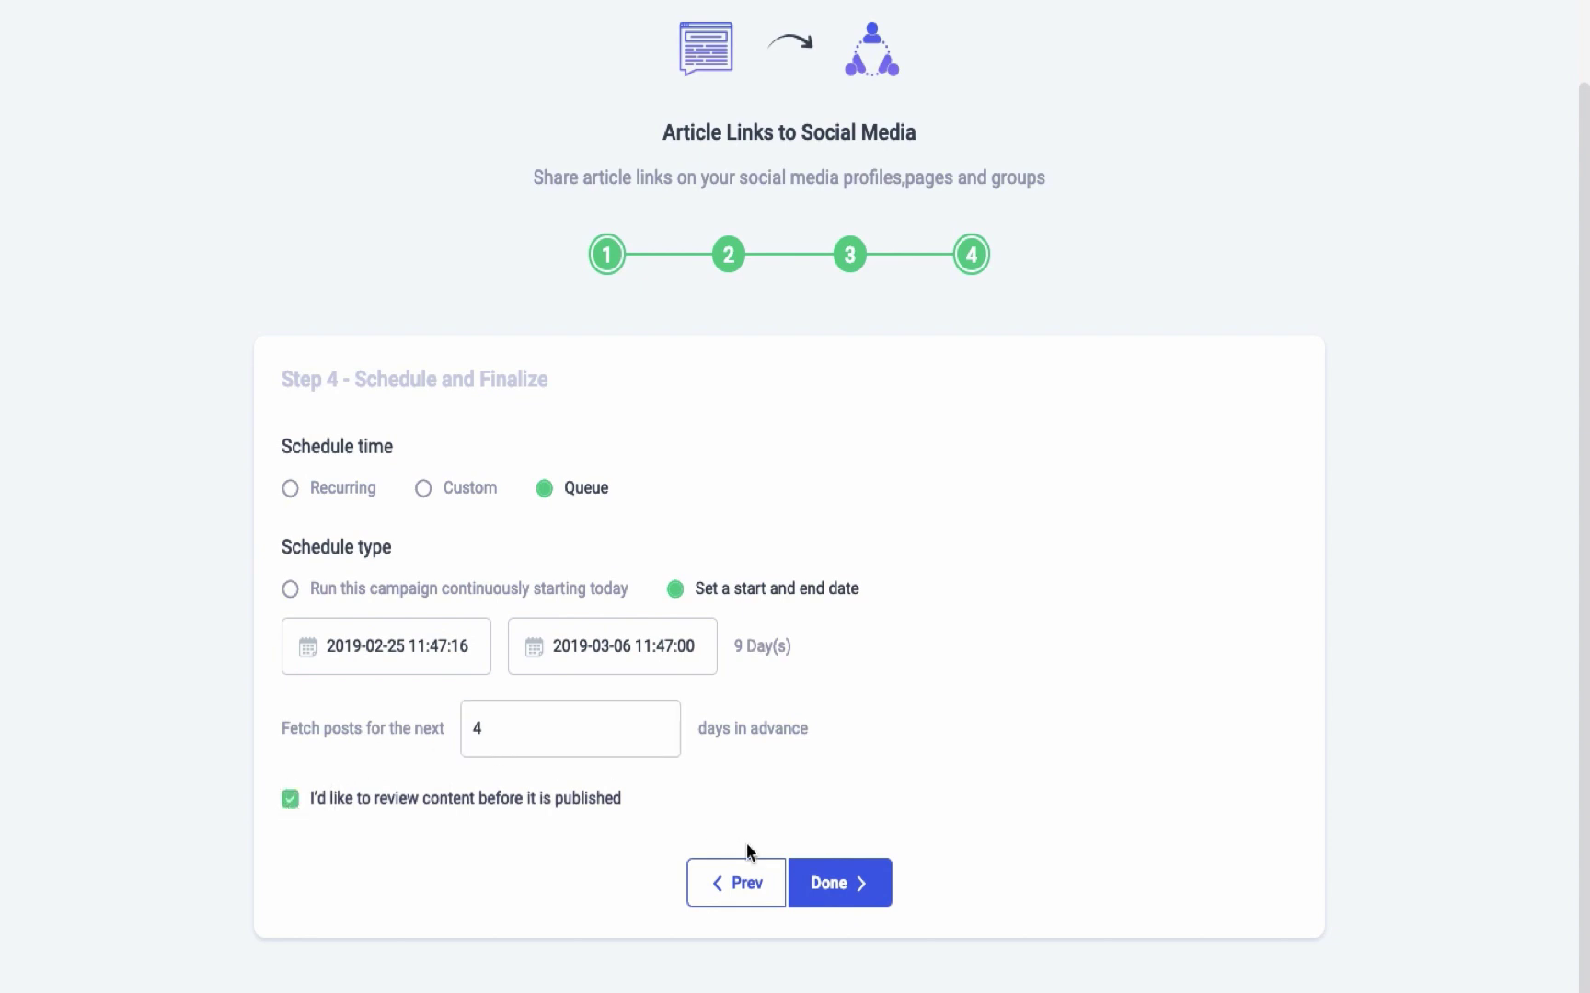
click(829, 892)
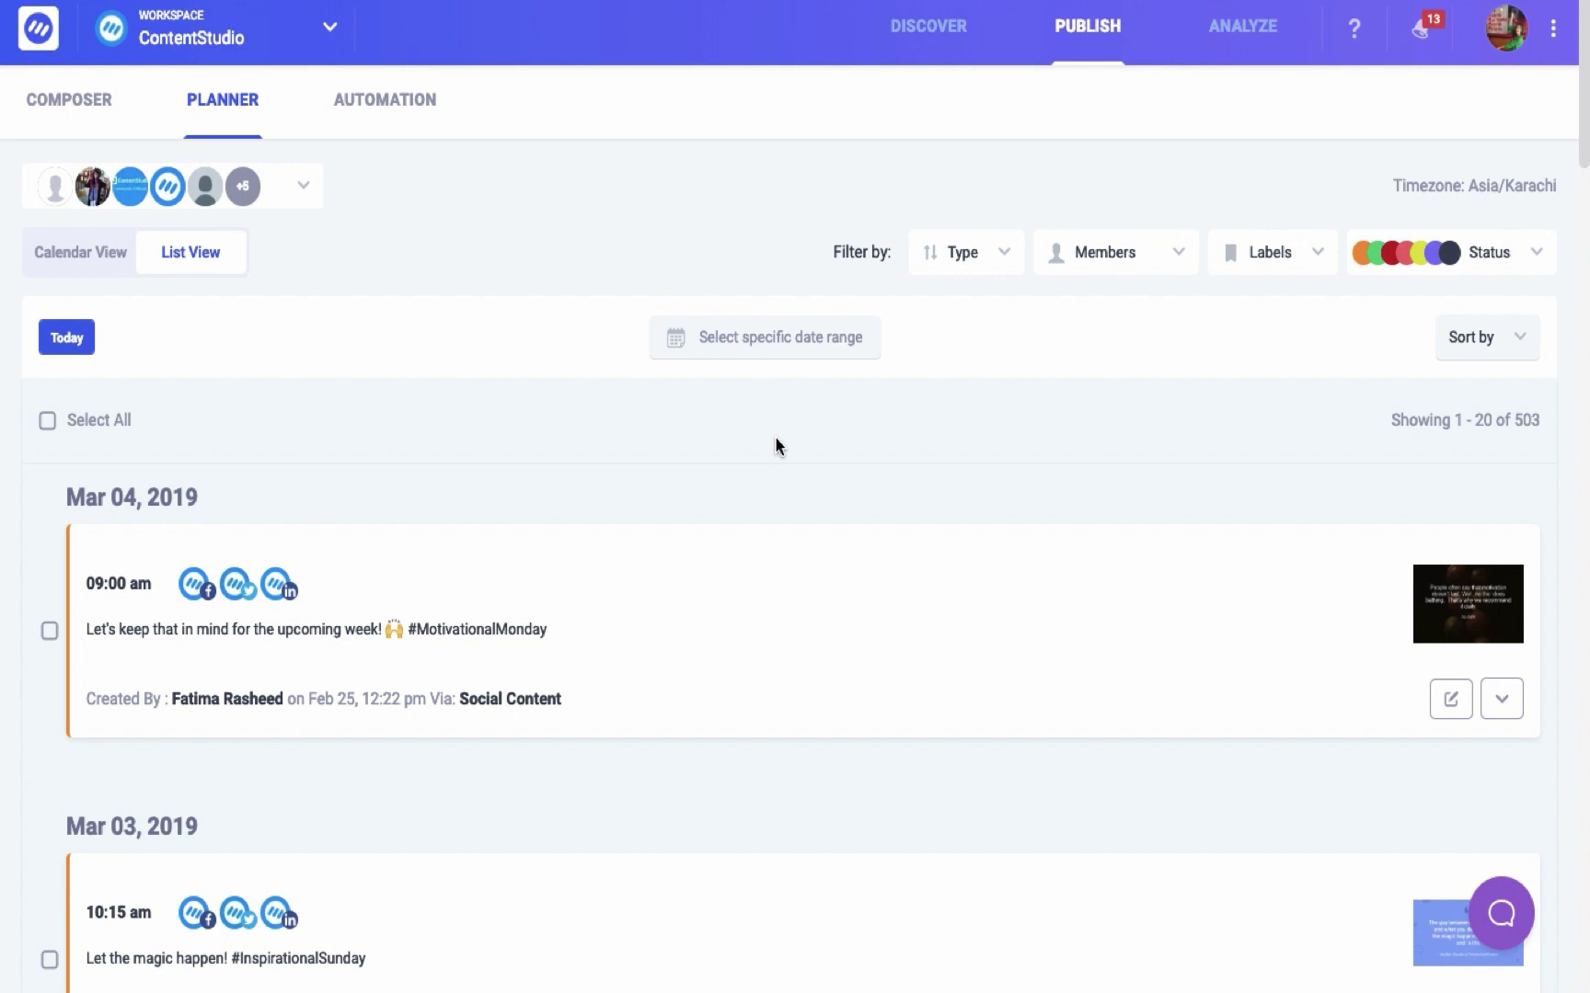
- Filter the Planner to article automation posts from the Digital Marketing Week campaign
click(992, 268)
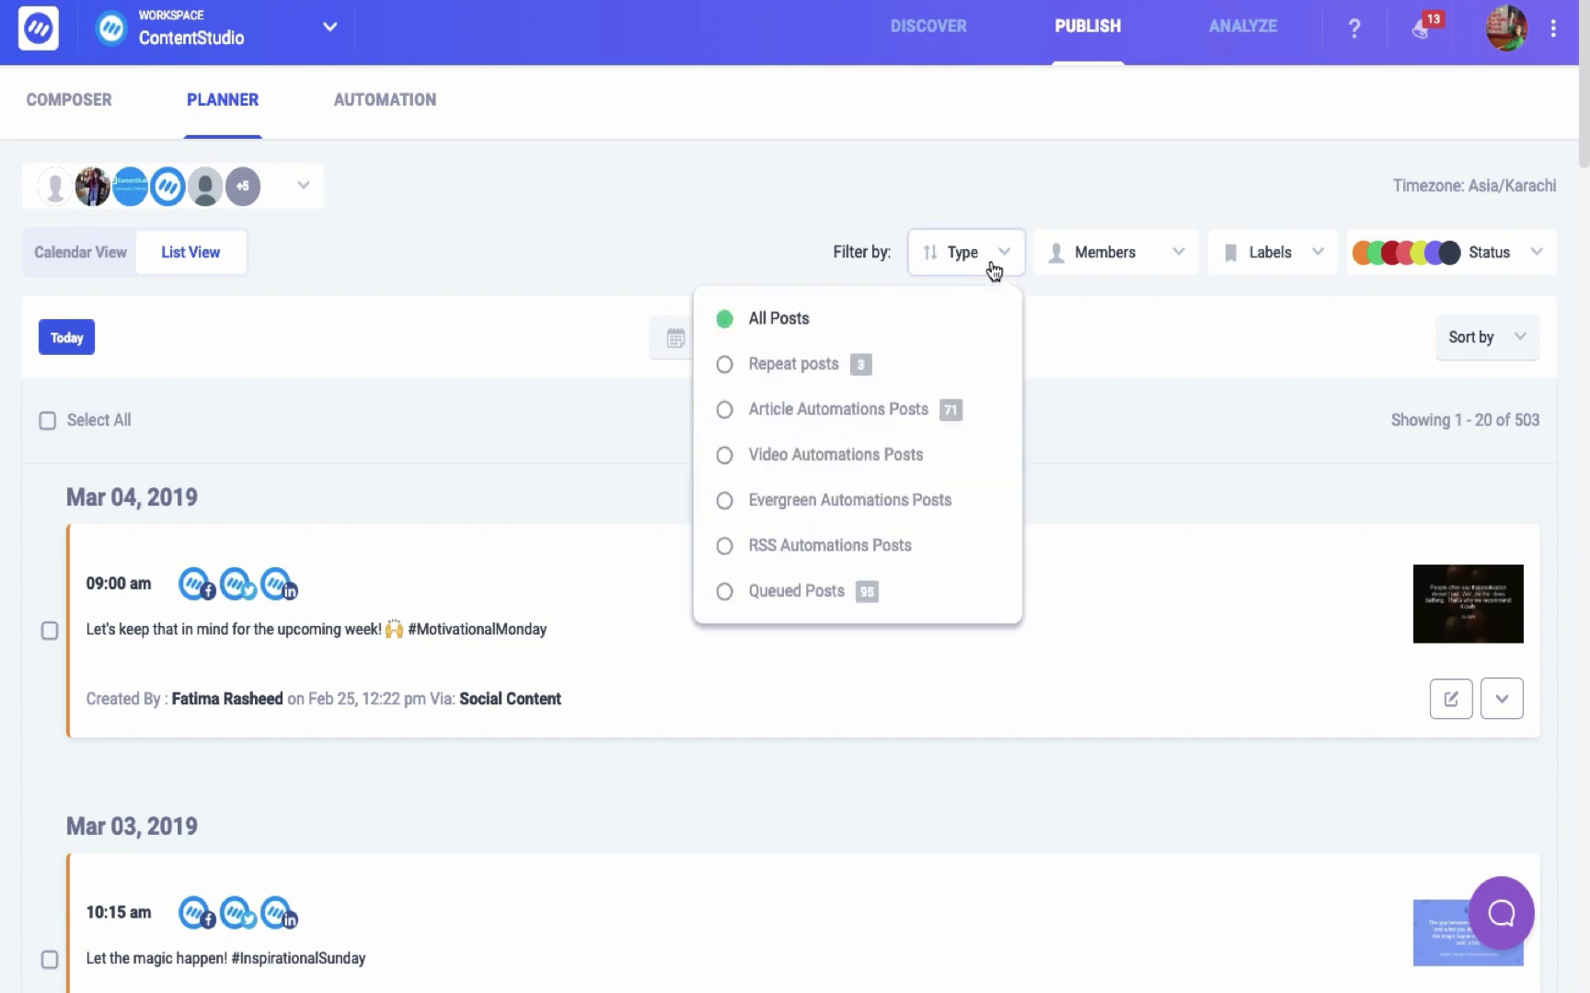
click(874, 412)
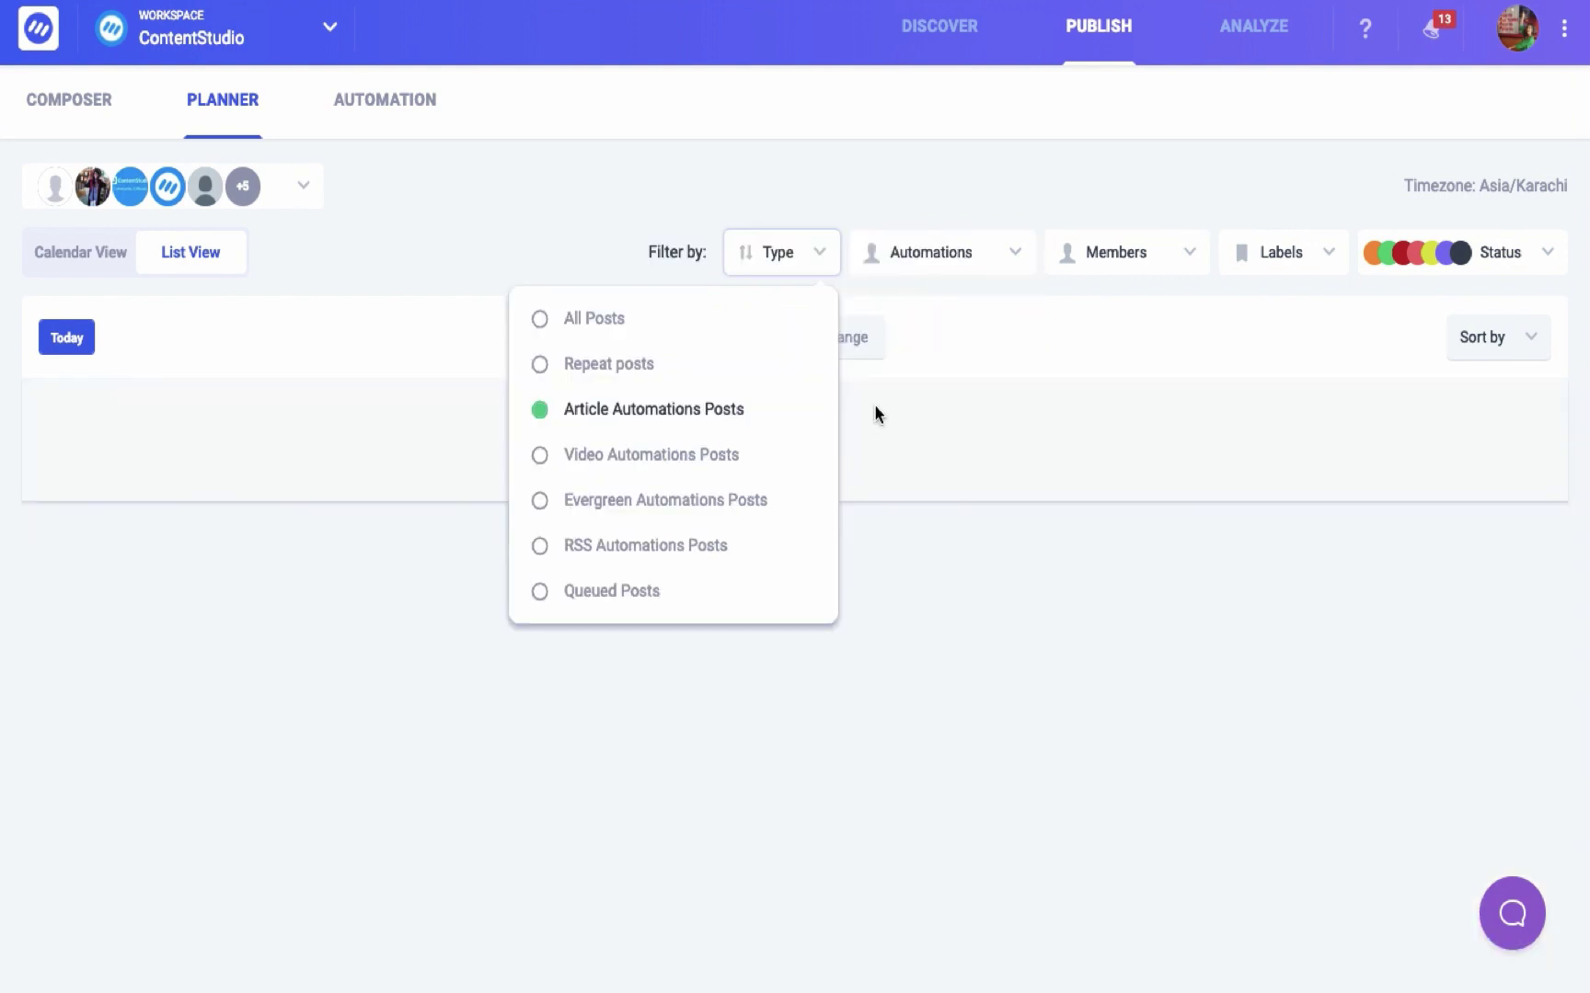
click(982, 252)
click(915, 462)
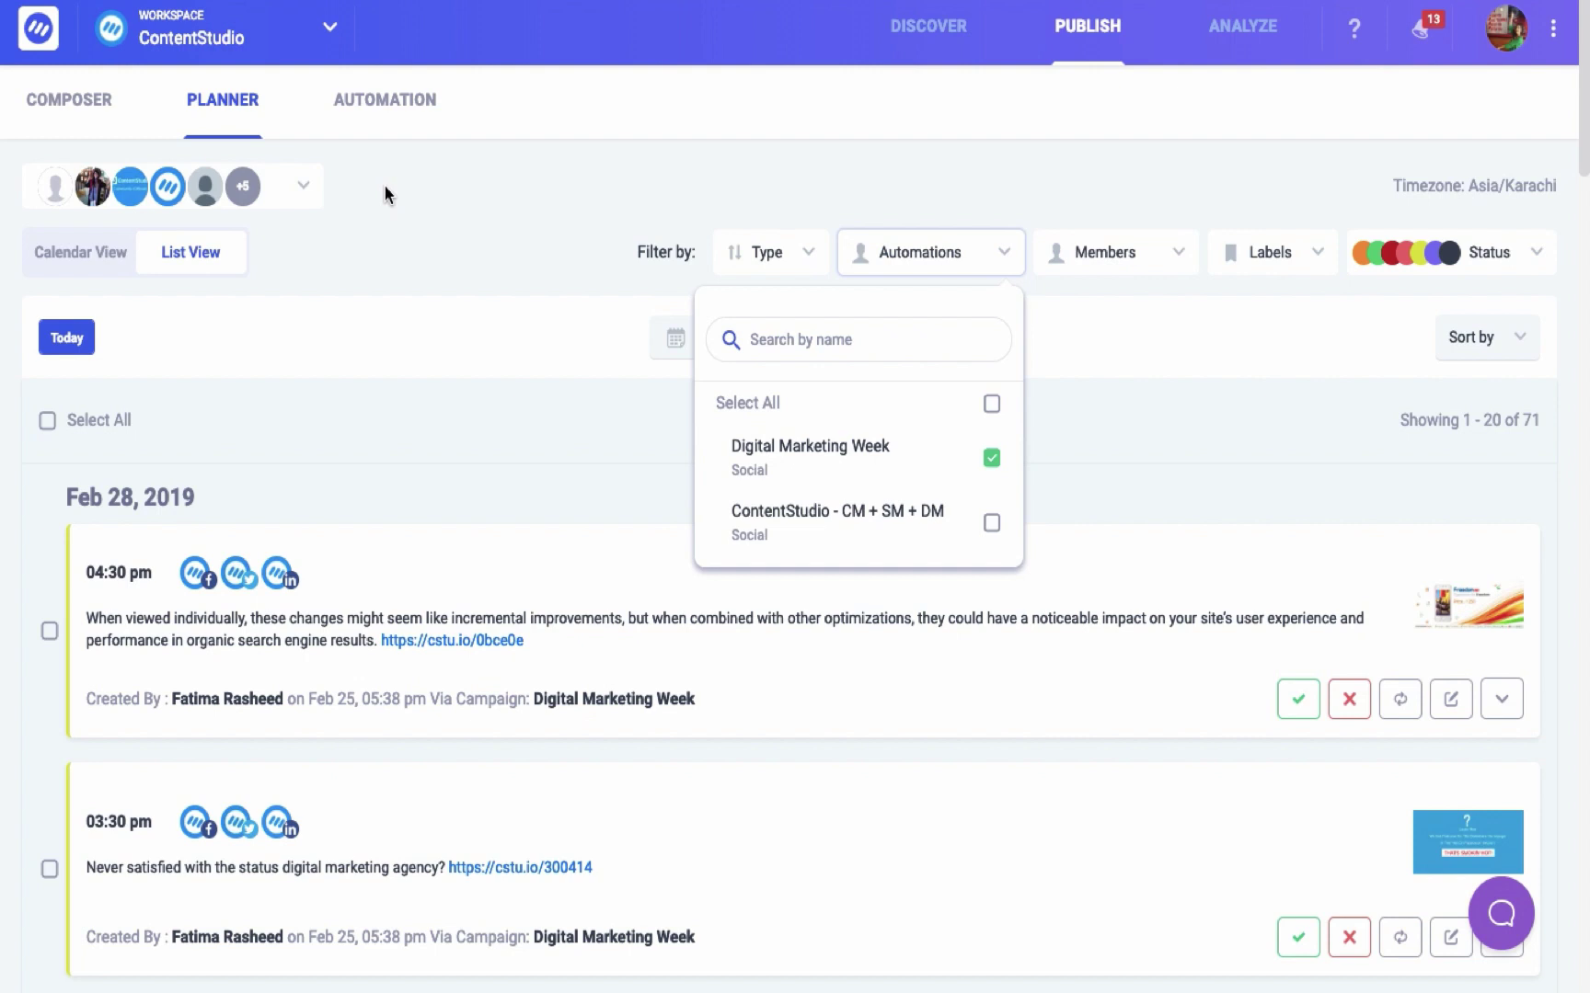
- Limit the accounts to ContentStudio Page, ContentStudio.io Profile and ContentStudio.io Page
click(301, 186)
click(312, 342)
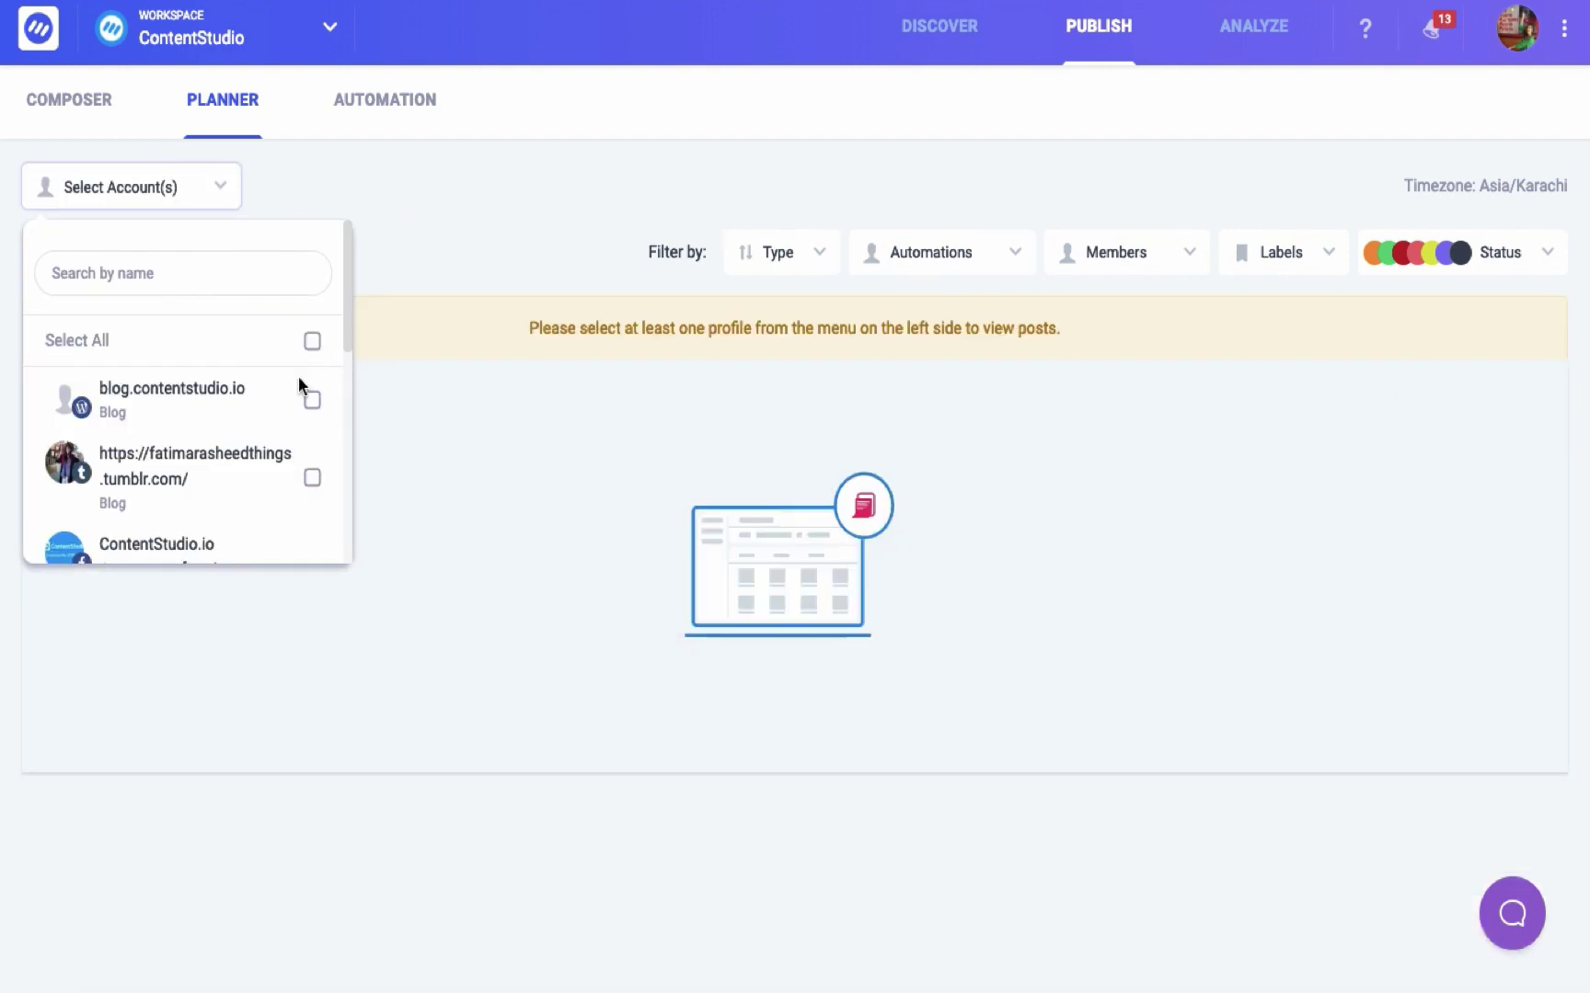
scroll(283, 447, down, 1)
scroll(276, 493, down, 2)
click(313, 499)
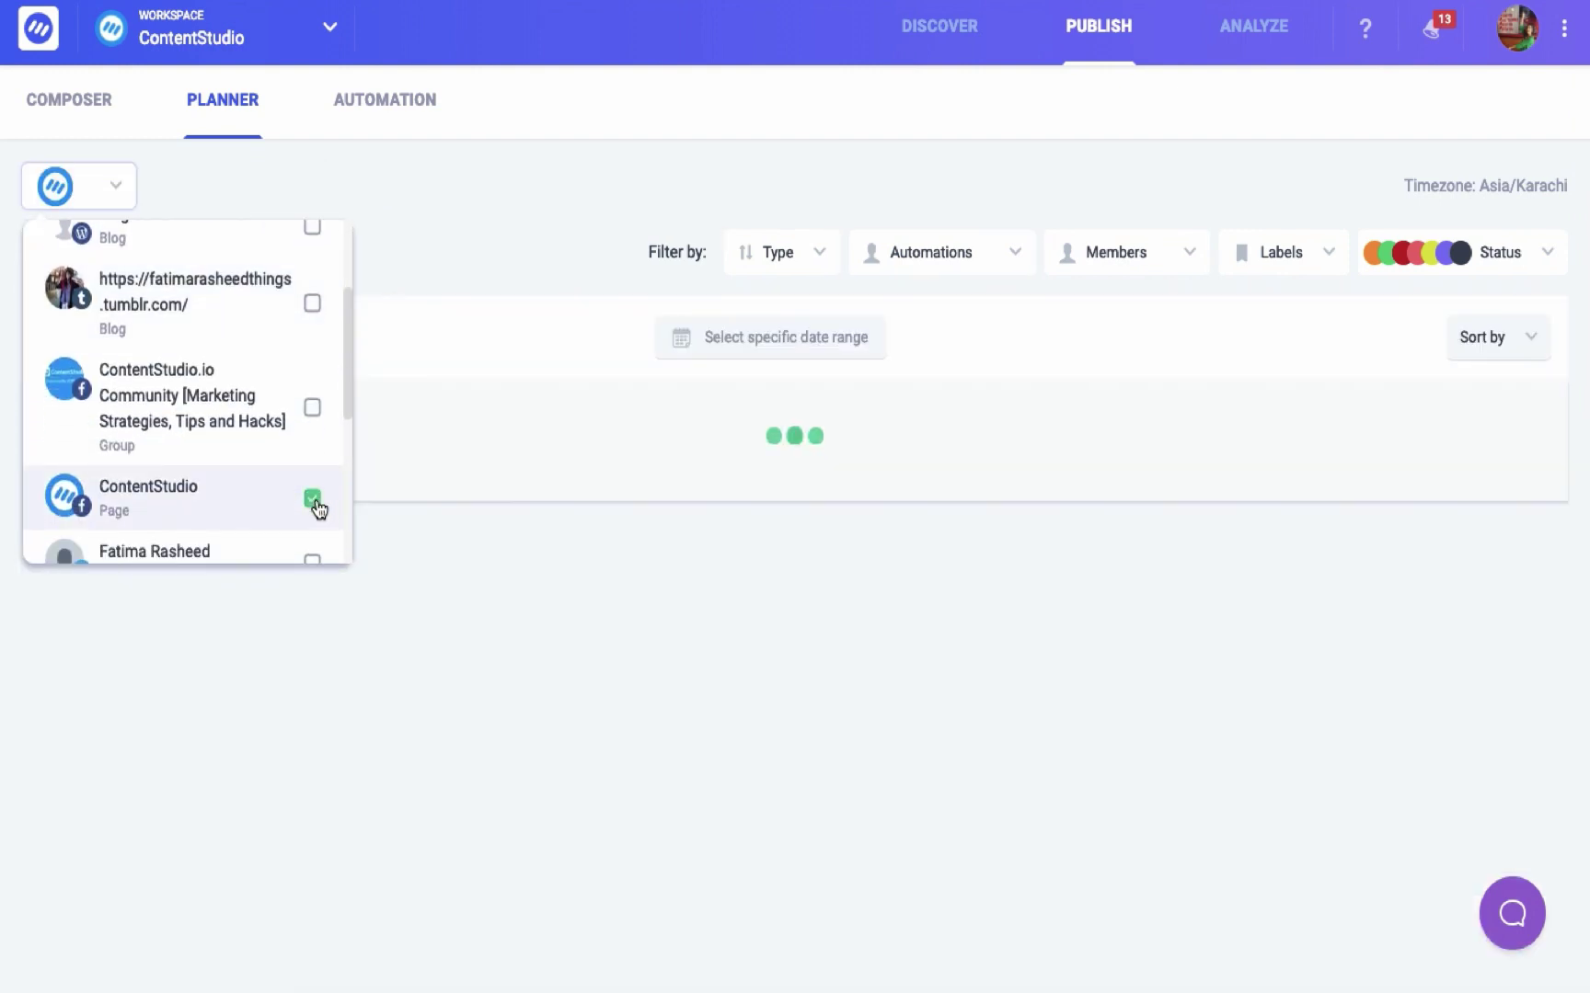
scroll(246, 515, down, 3)
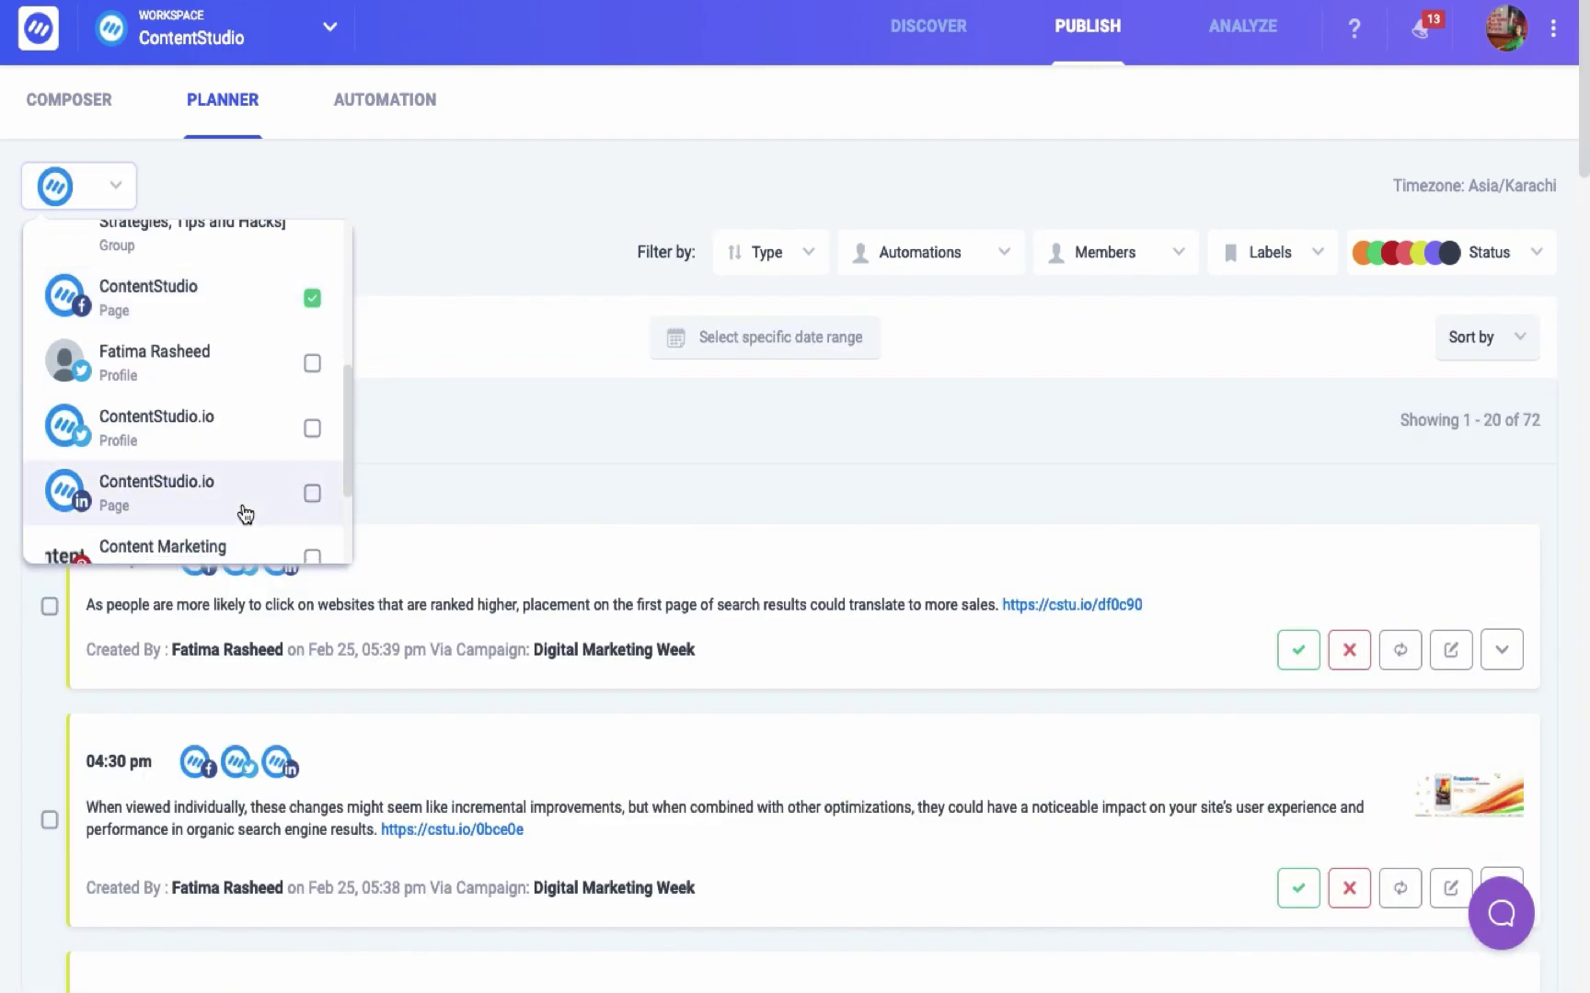
click(312, 434)
click(316, 501)
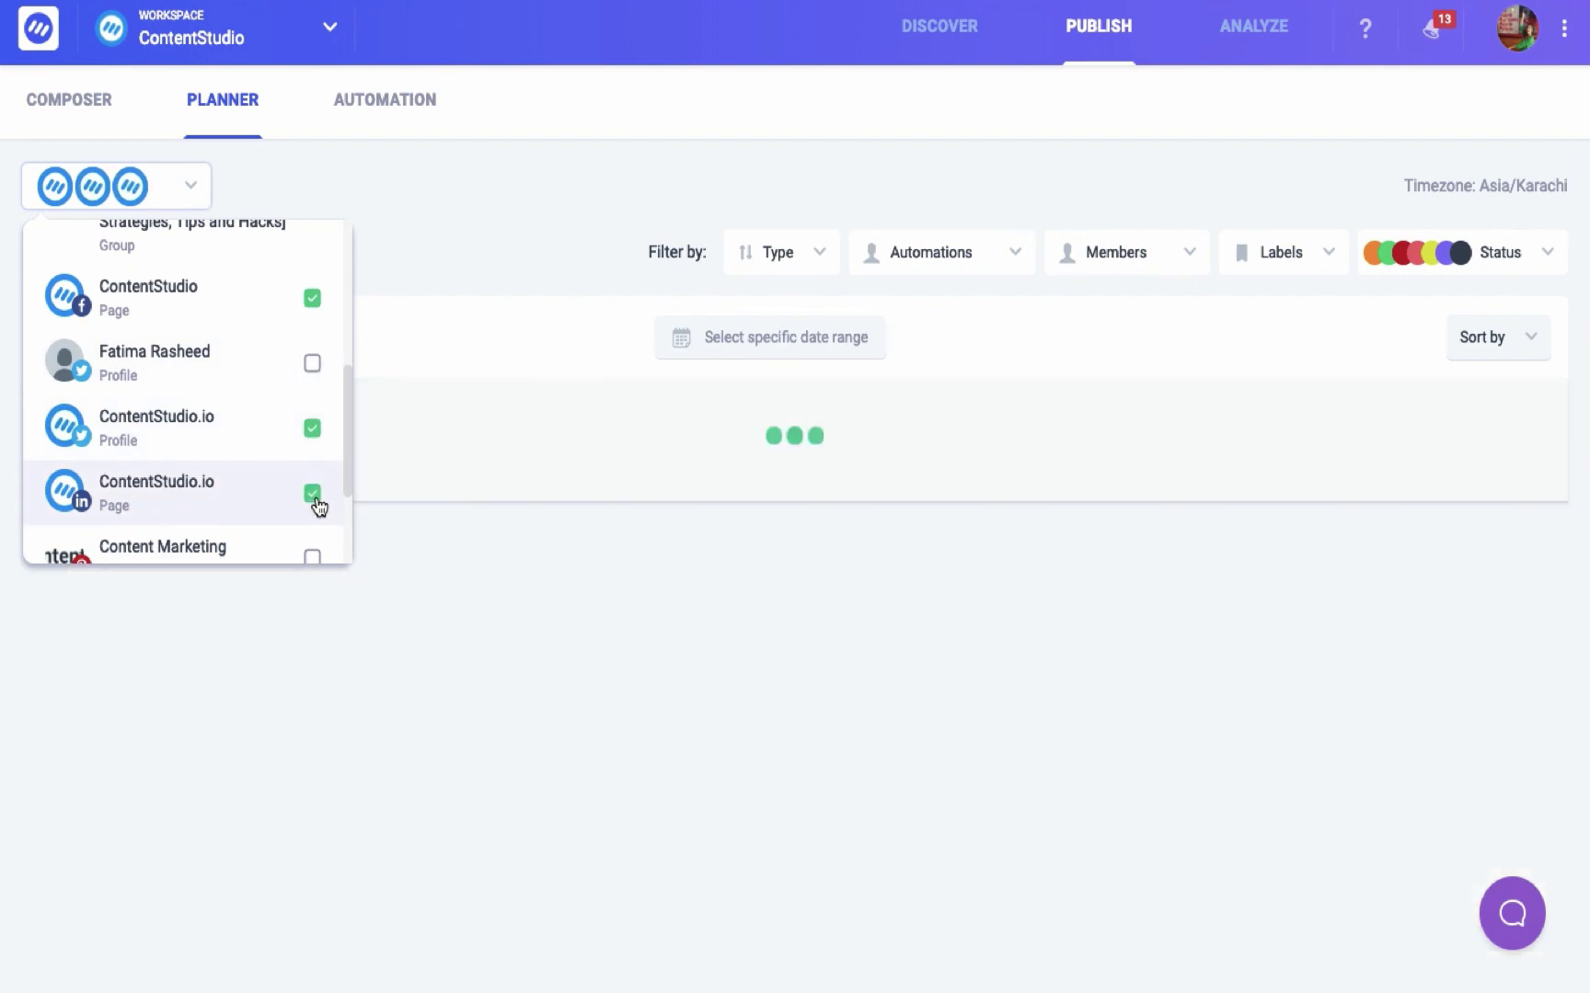
click(397, 471)
scroll(418, 541, down, 2)
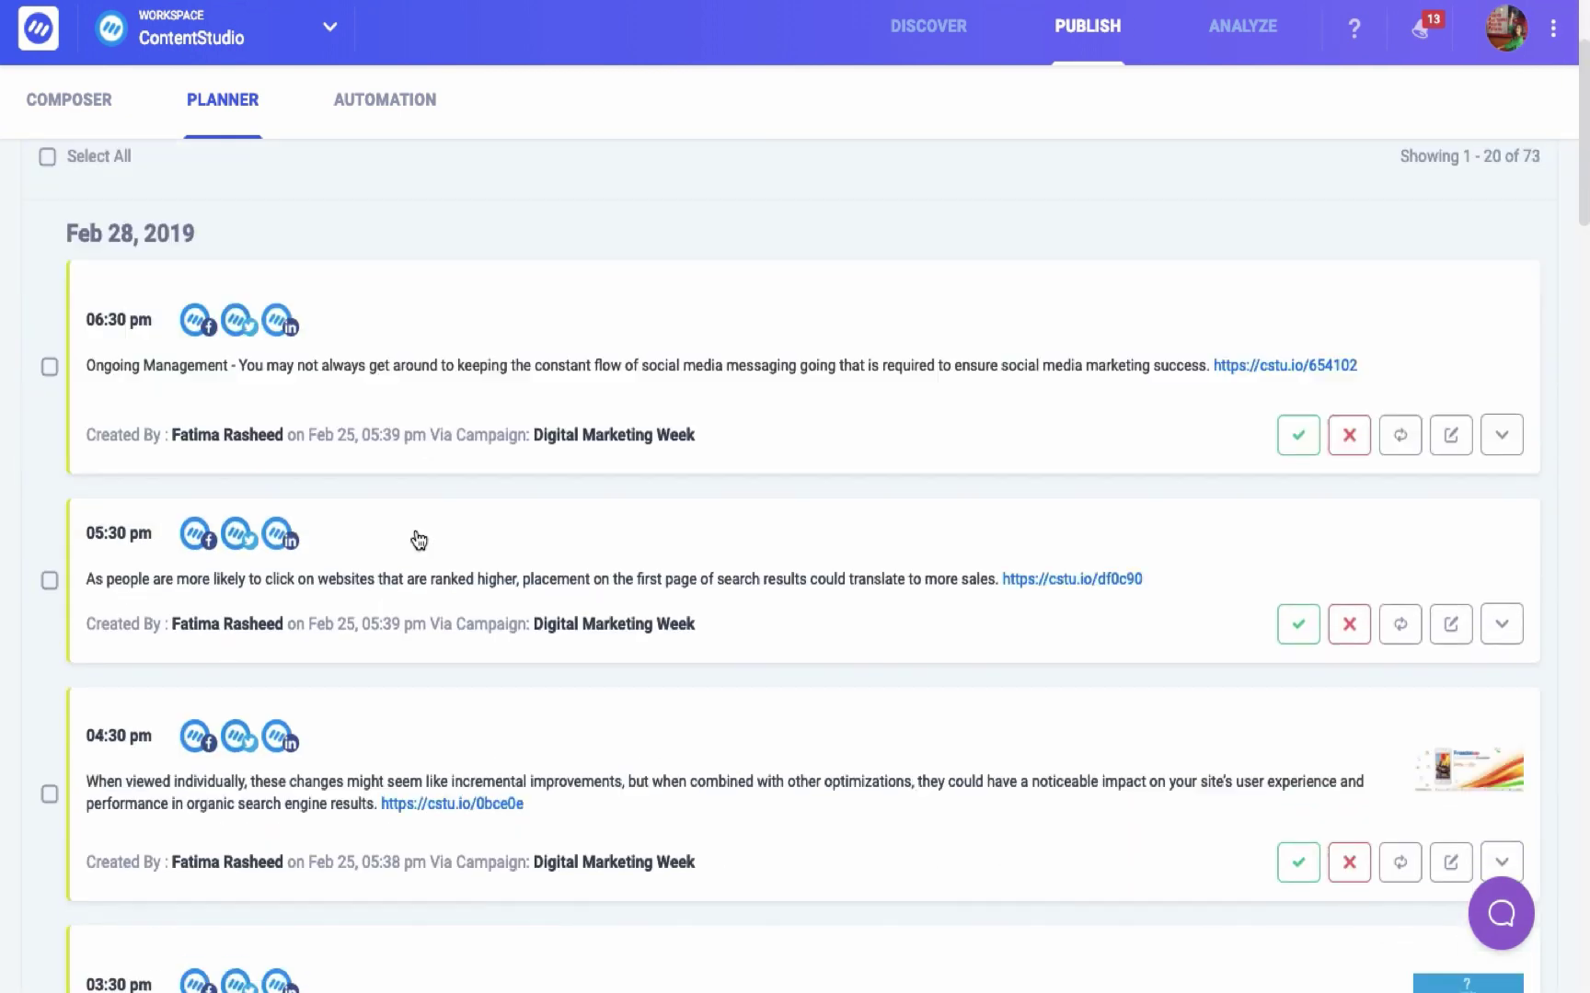
scroll(419, 540, down, 6)
scroll(420, 541, down, 6)
scroll(419, 540, down, 4)
scroll(418, 540, down, 5)
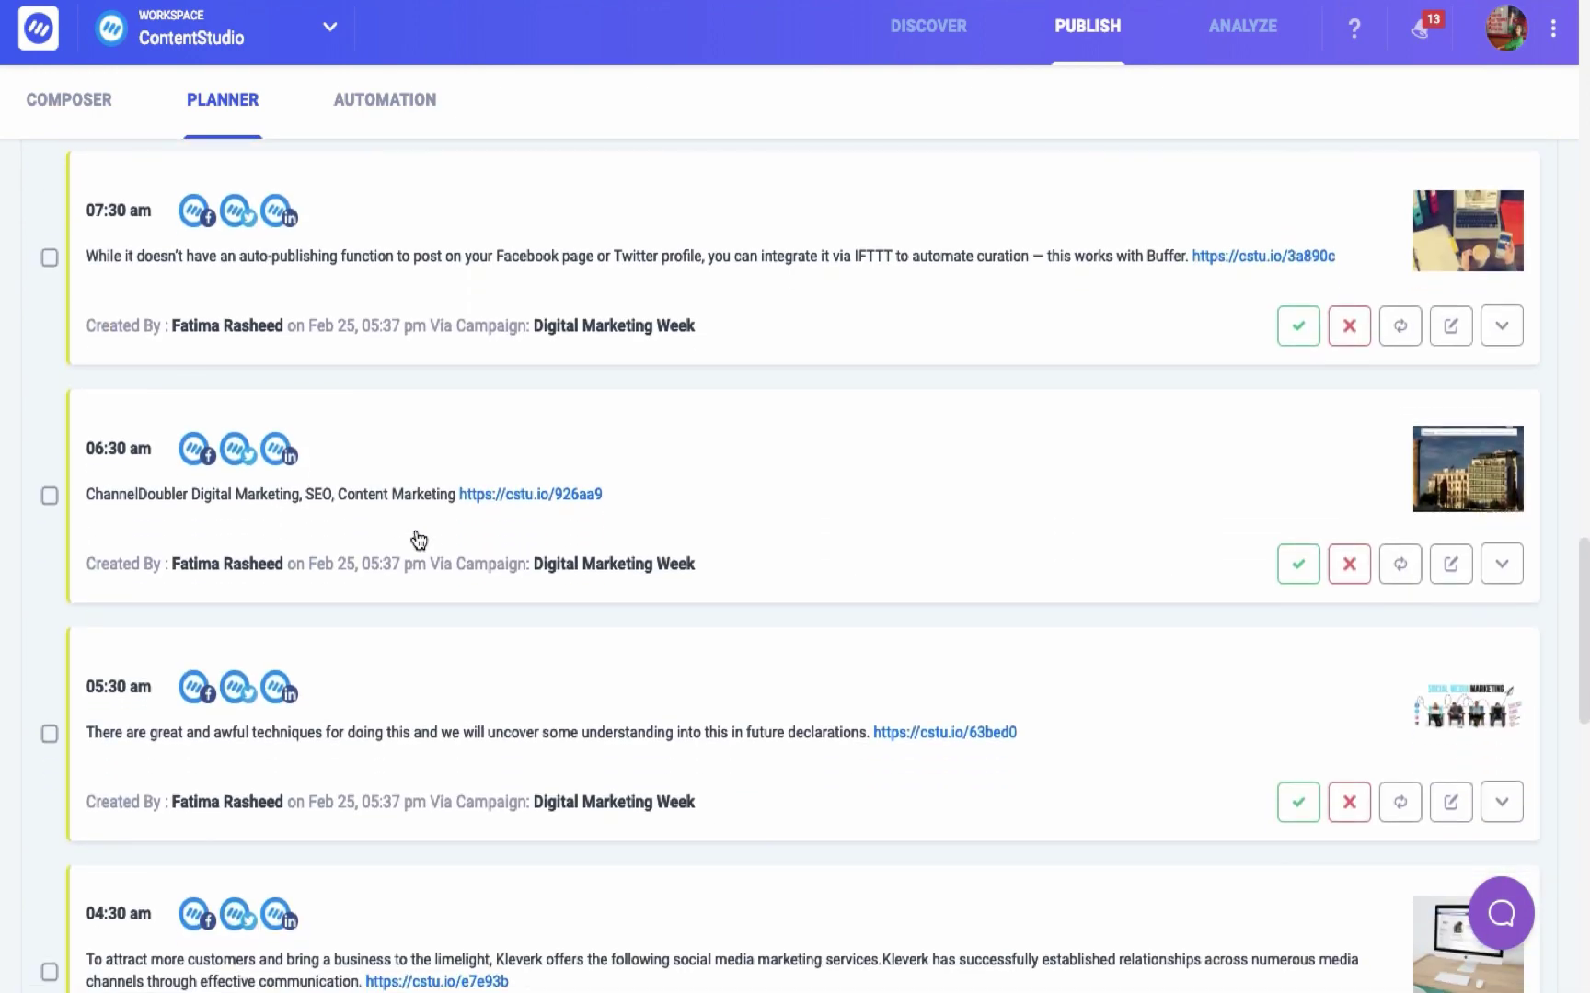
scroll(419, 540, down, 10)
scroll(415, 537, down, 3)
scroll(415, 536, down, 2)
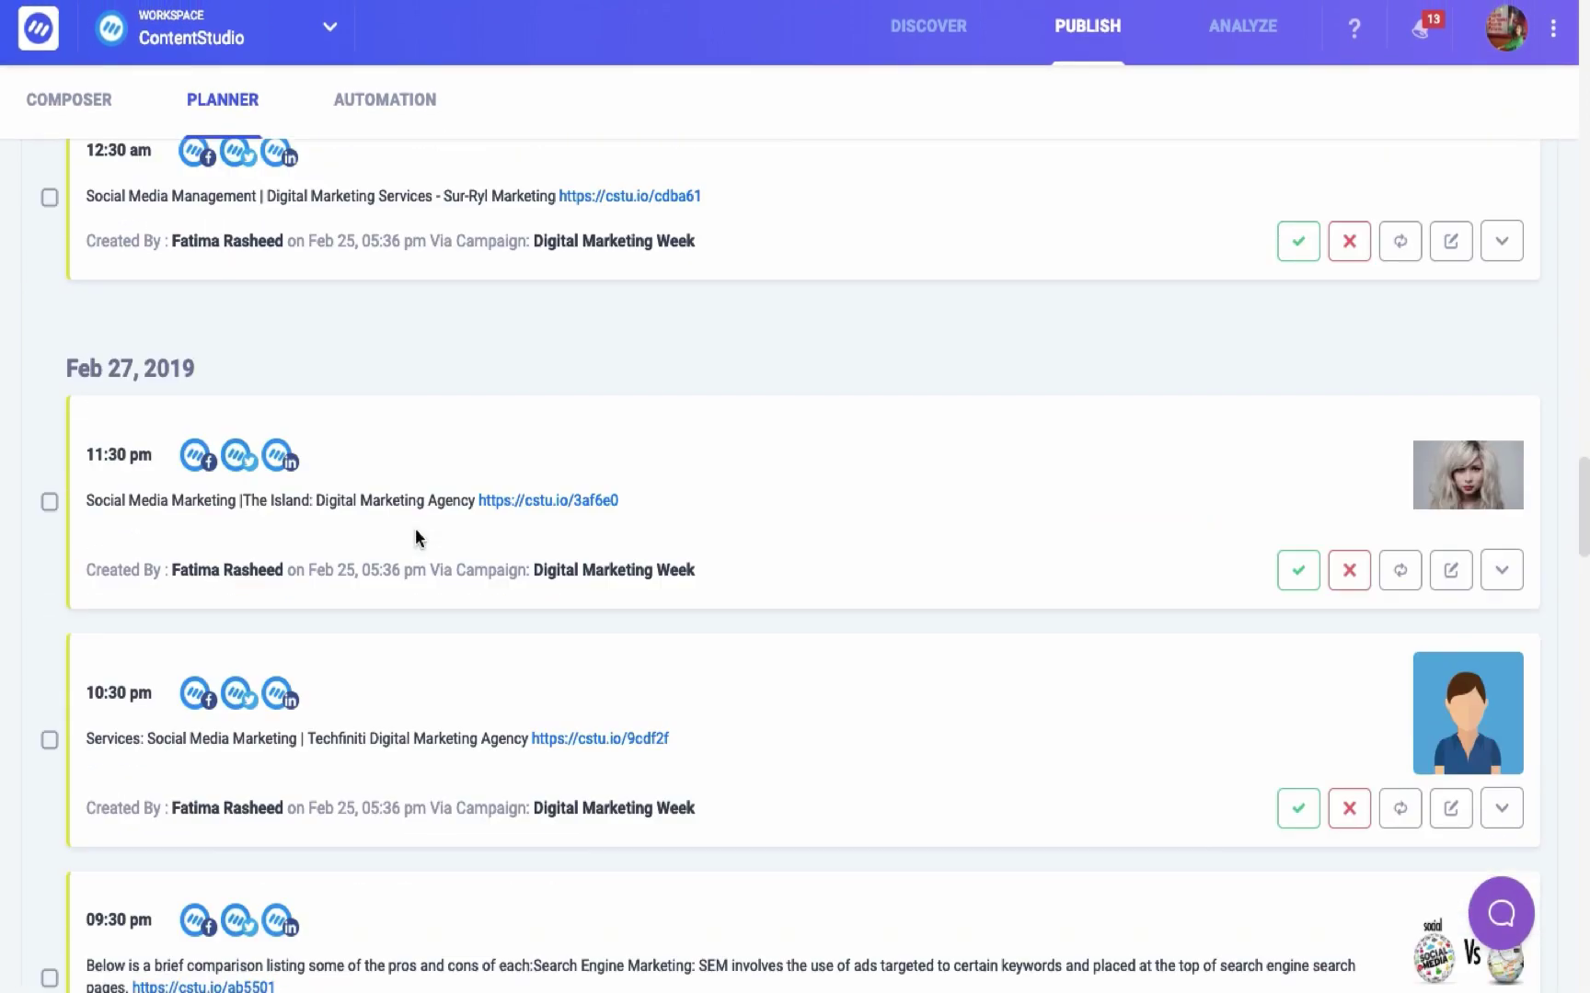
scroll(416, 537, down, 8)
scroll(415, 536, down, 2)
scroll(415, 537, down, 6)
scroll(414, 536, down, 1)
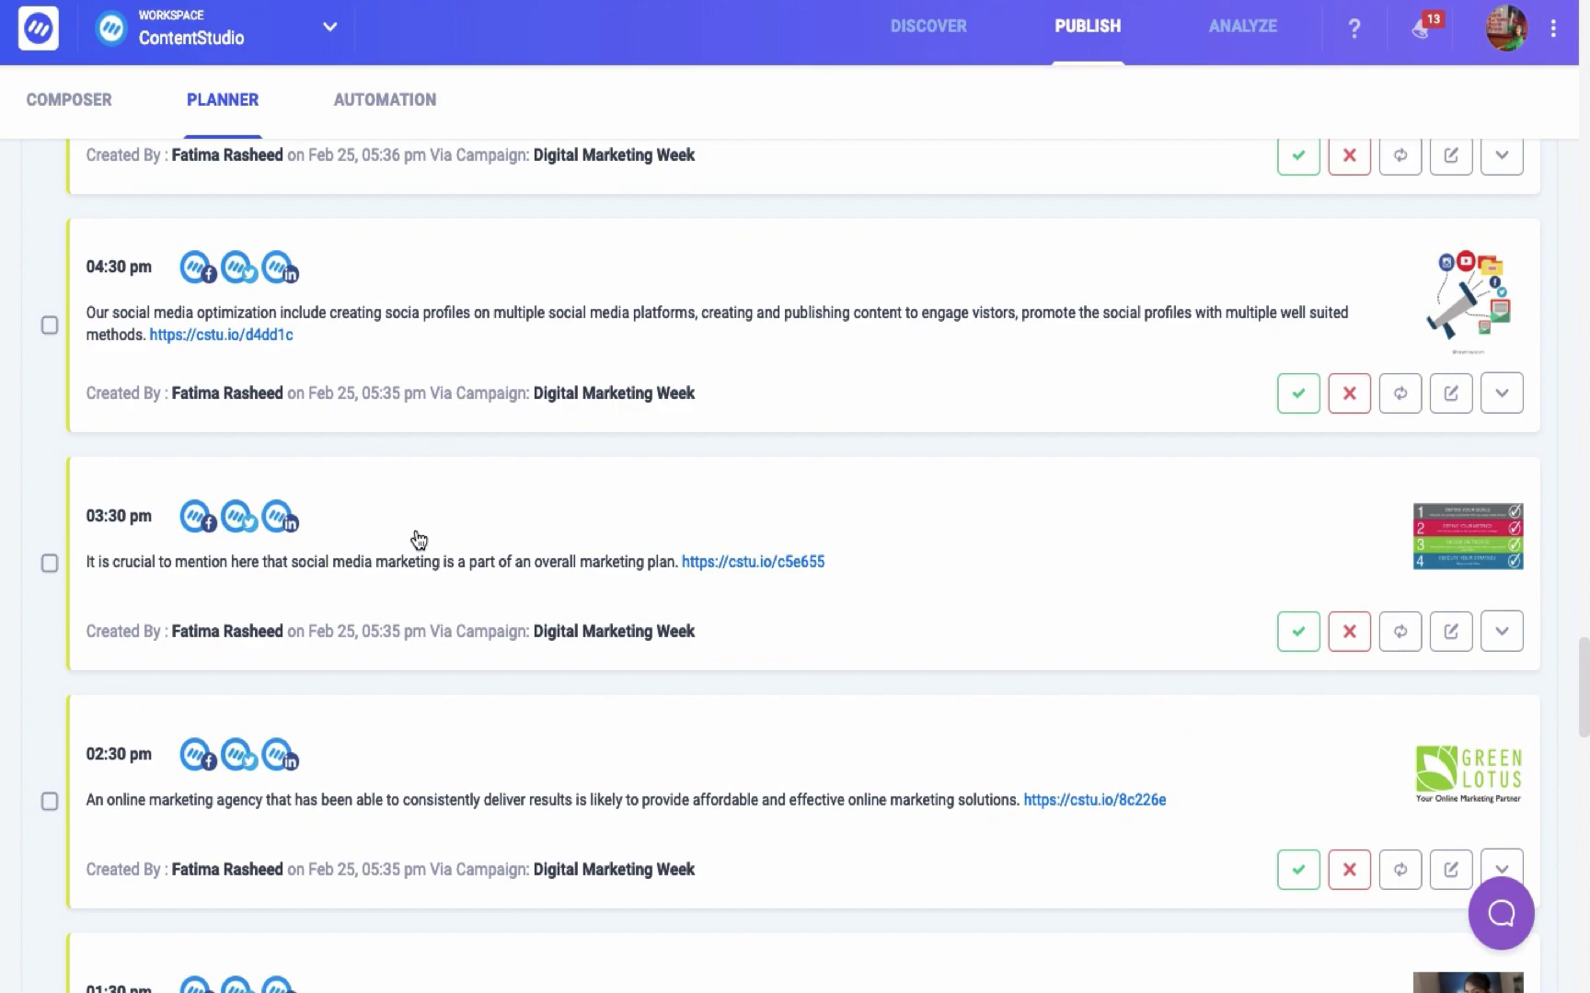
scroll(420, 539, down, 6)
scroll(419, 539, down, 1)
scroll(420, 539, down, 9)
scroll(419, 539, down, 4)
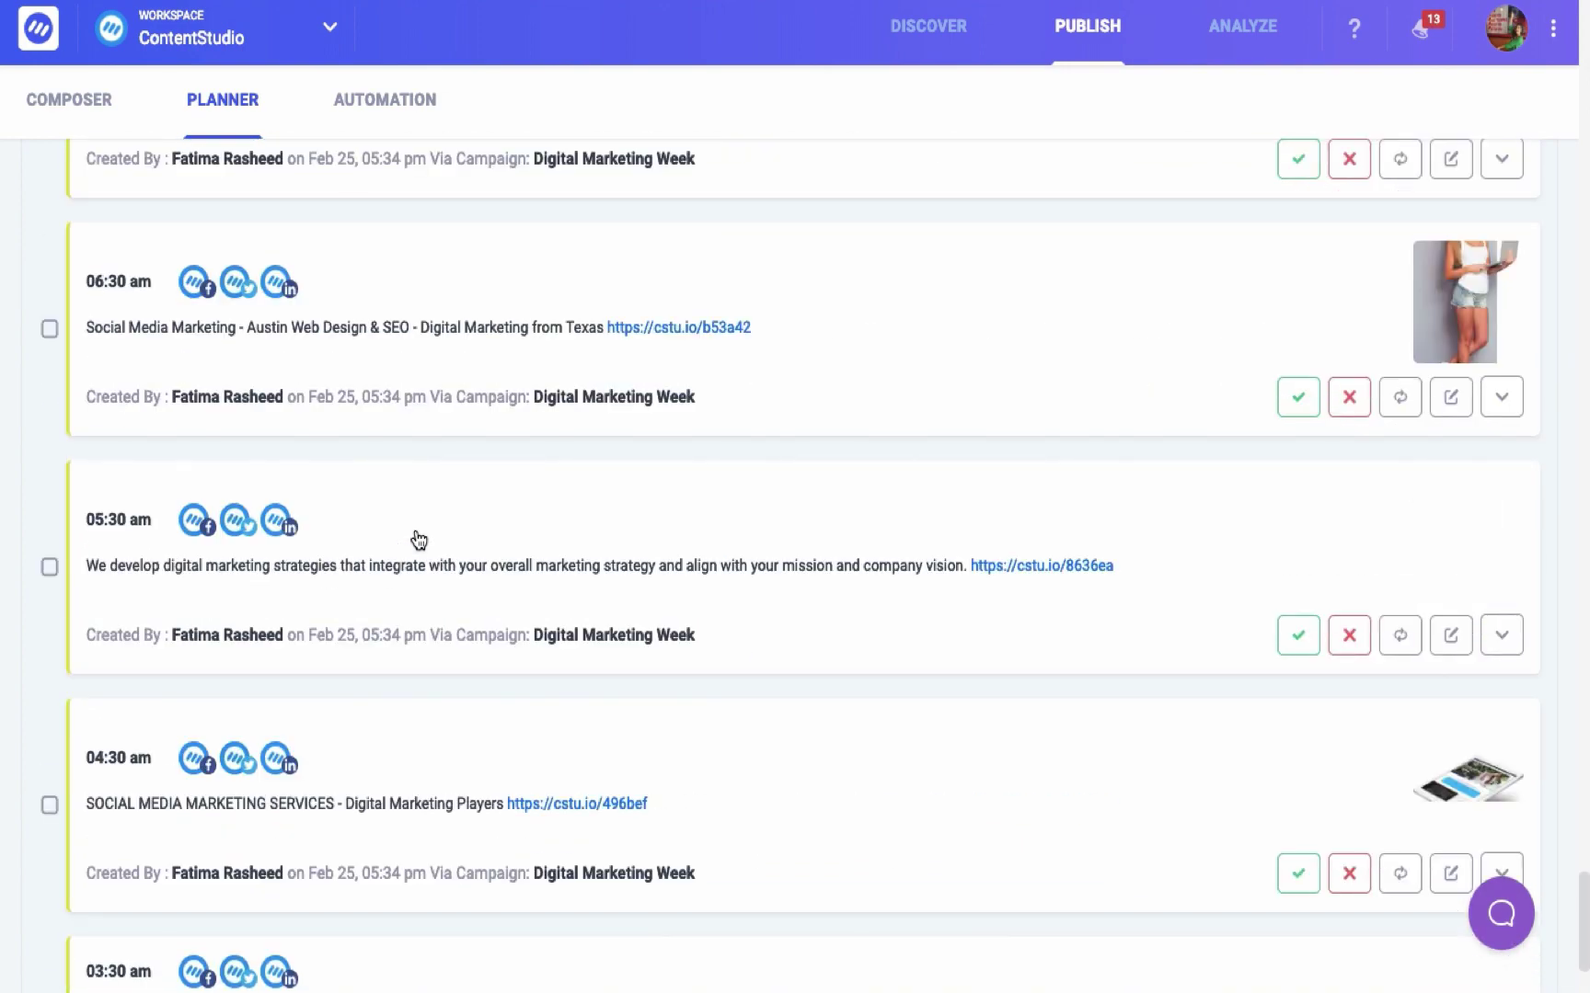
scroll(418, 539, down, 5)
scroll(419, 539, down, 1)
scroll(418, 539, down, 1)
scroll(419, 539, down, 10)
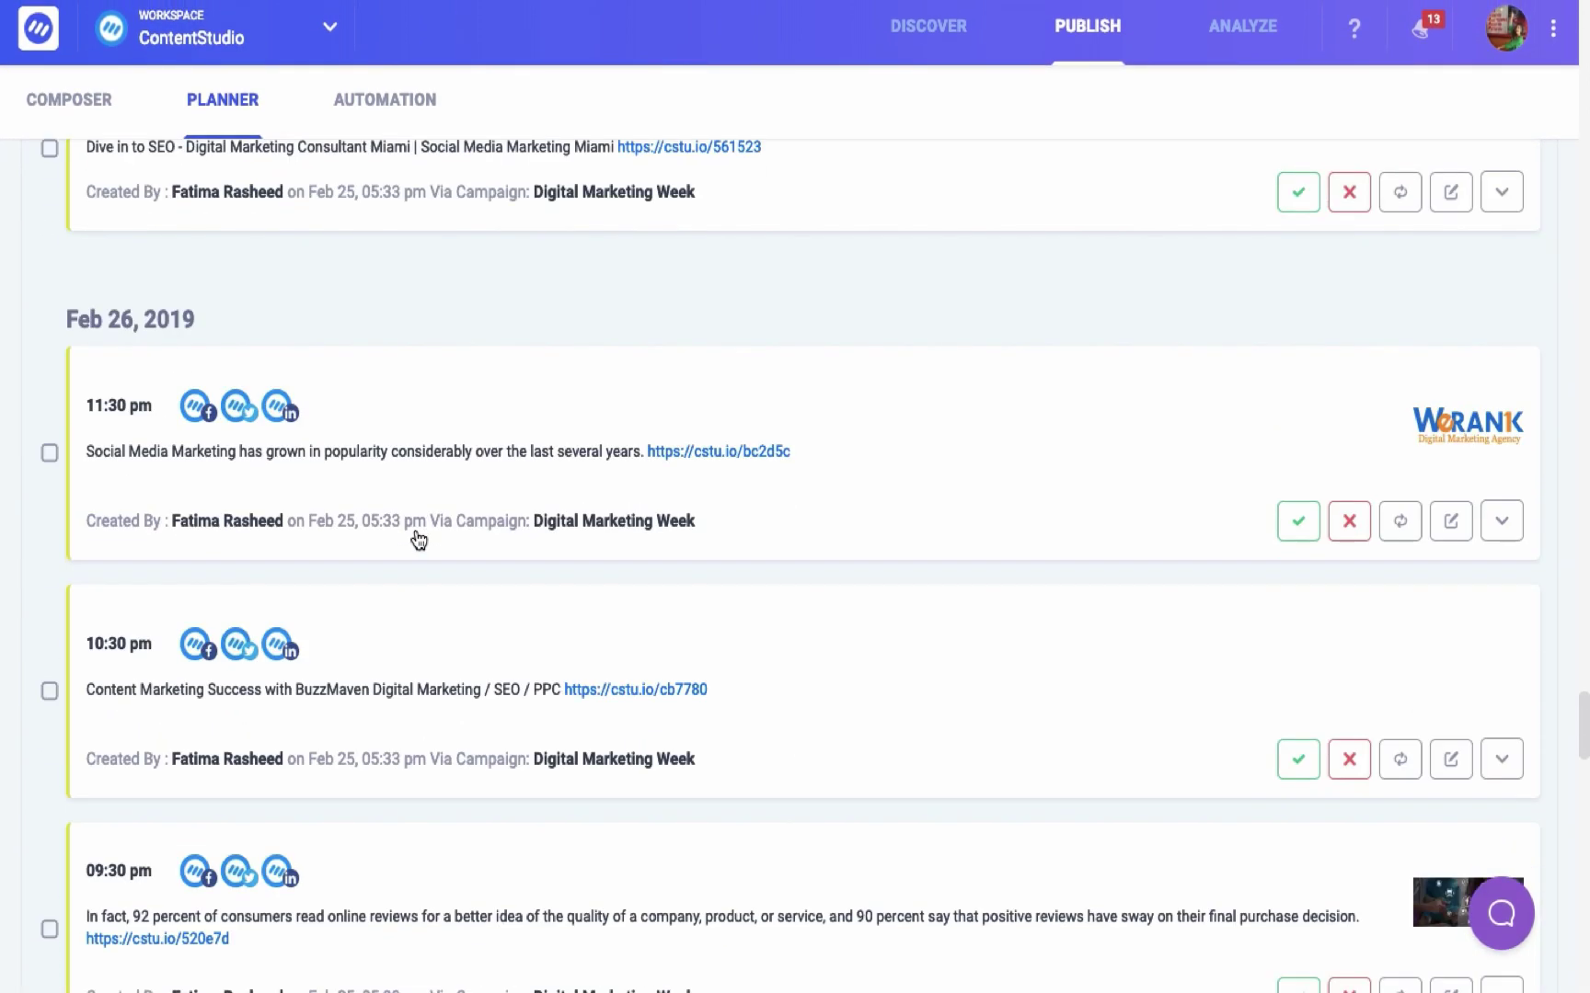
scroll(418, 539, down, 4)
scroll(419, 539, down, 10)
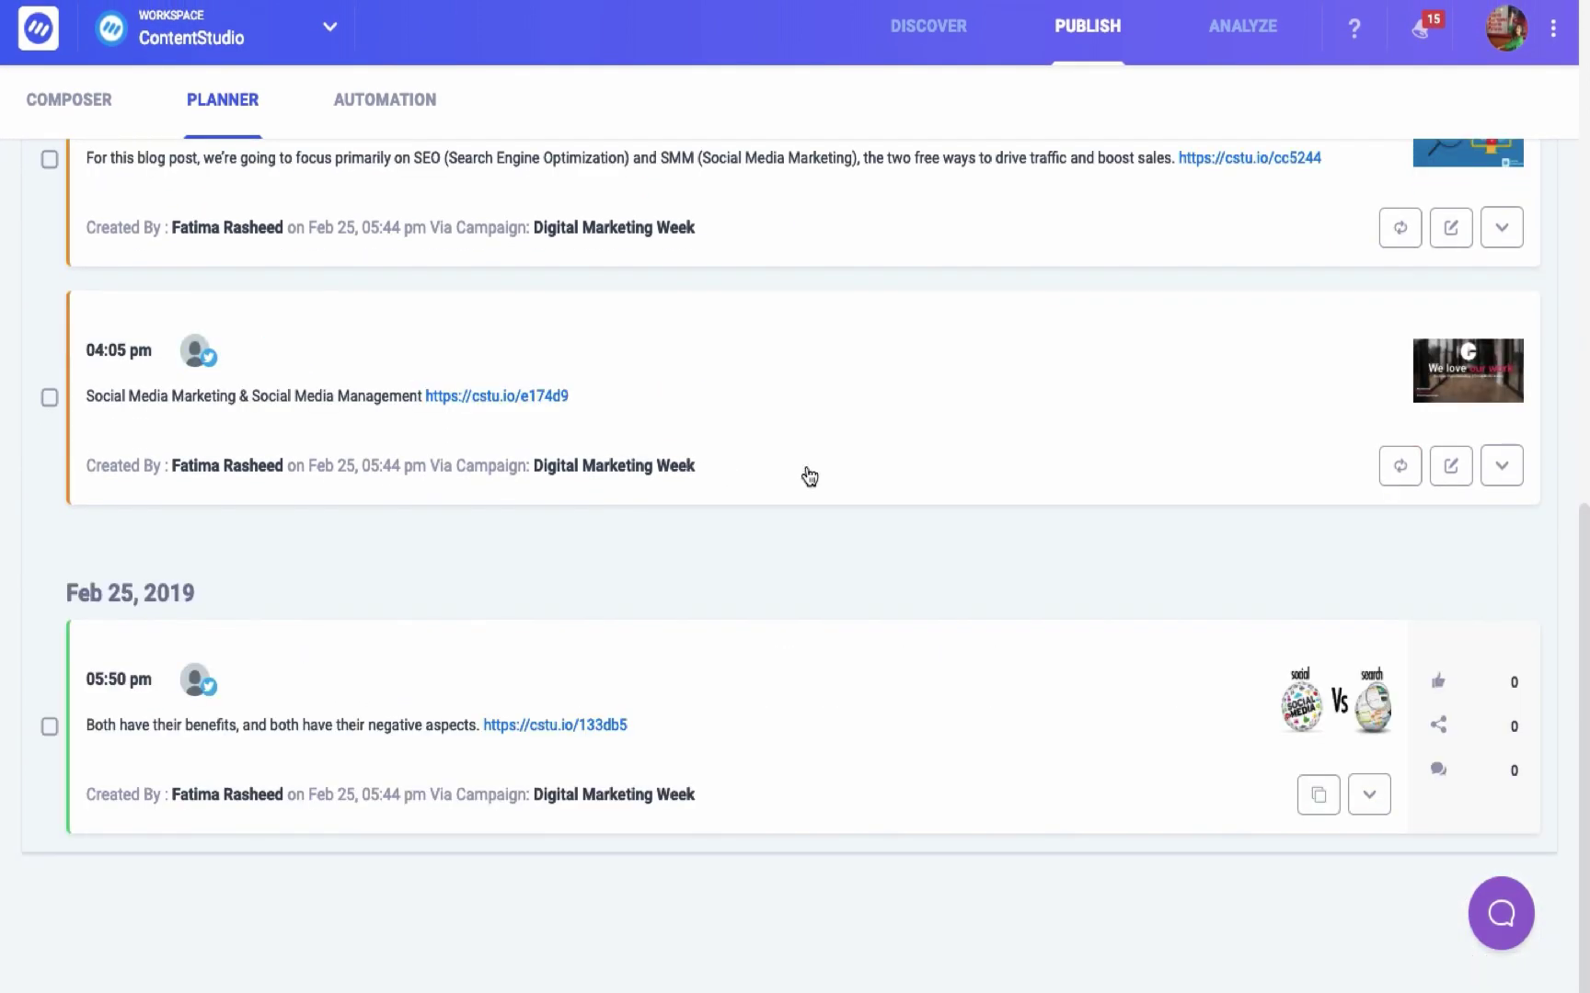
- Duplicate the Feb 25 post, add the Tumblr account, post it now, and check its status
click(1324, 805)
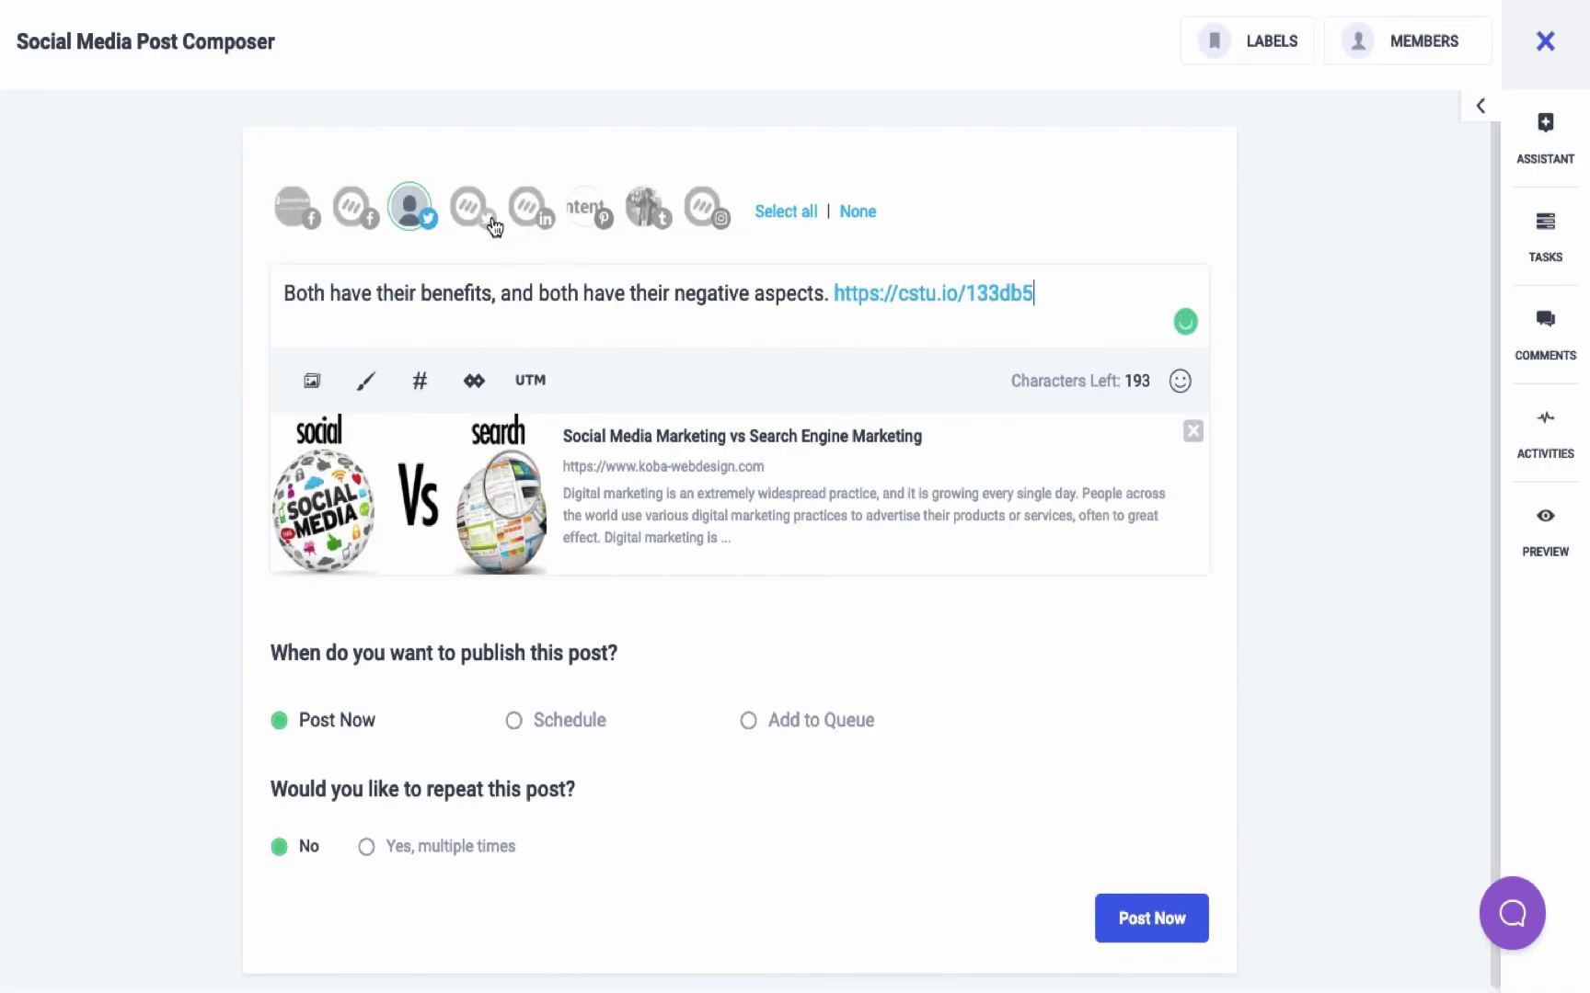
click(644, 209)
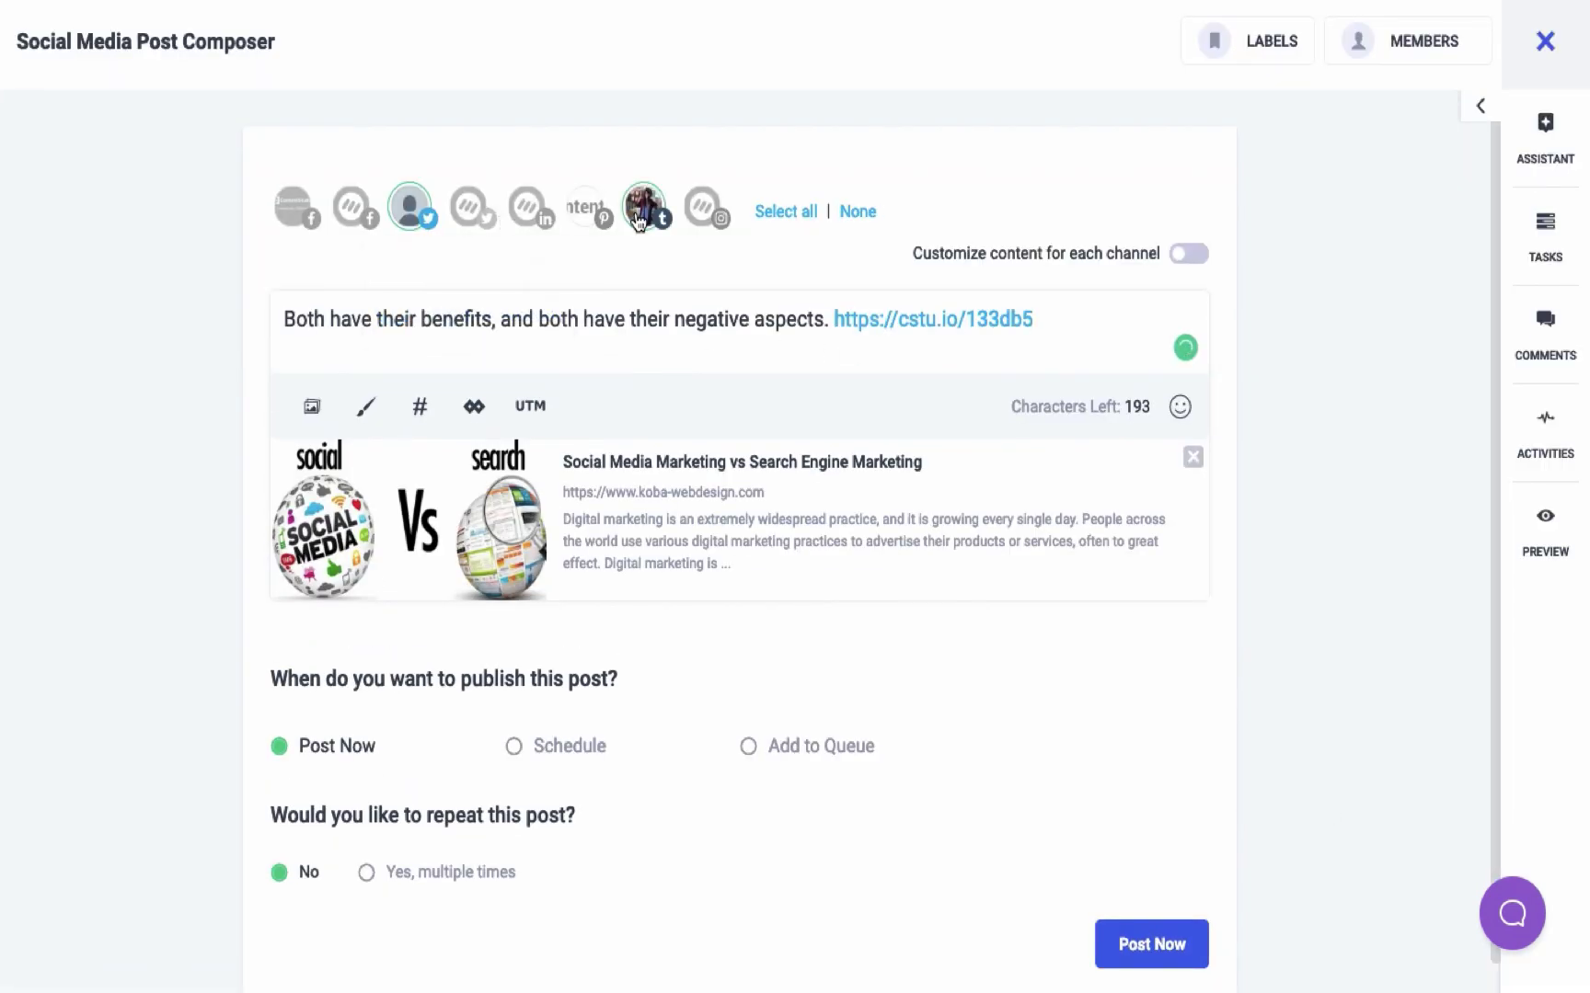
click(1147, 945)
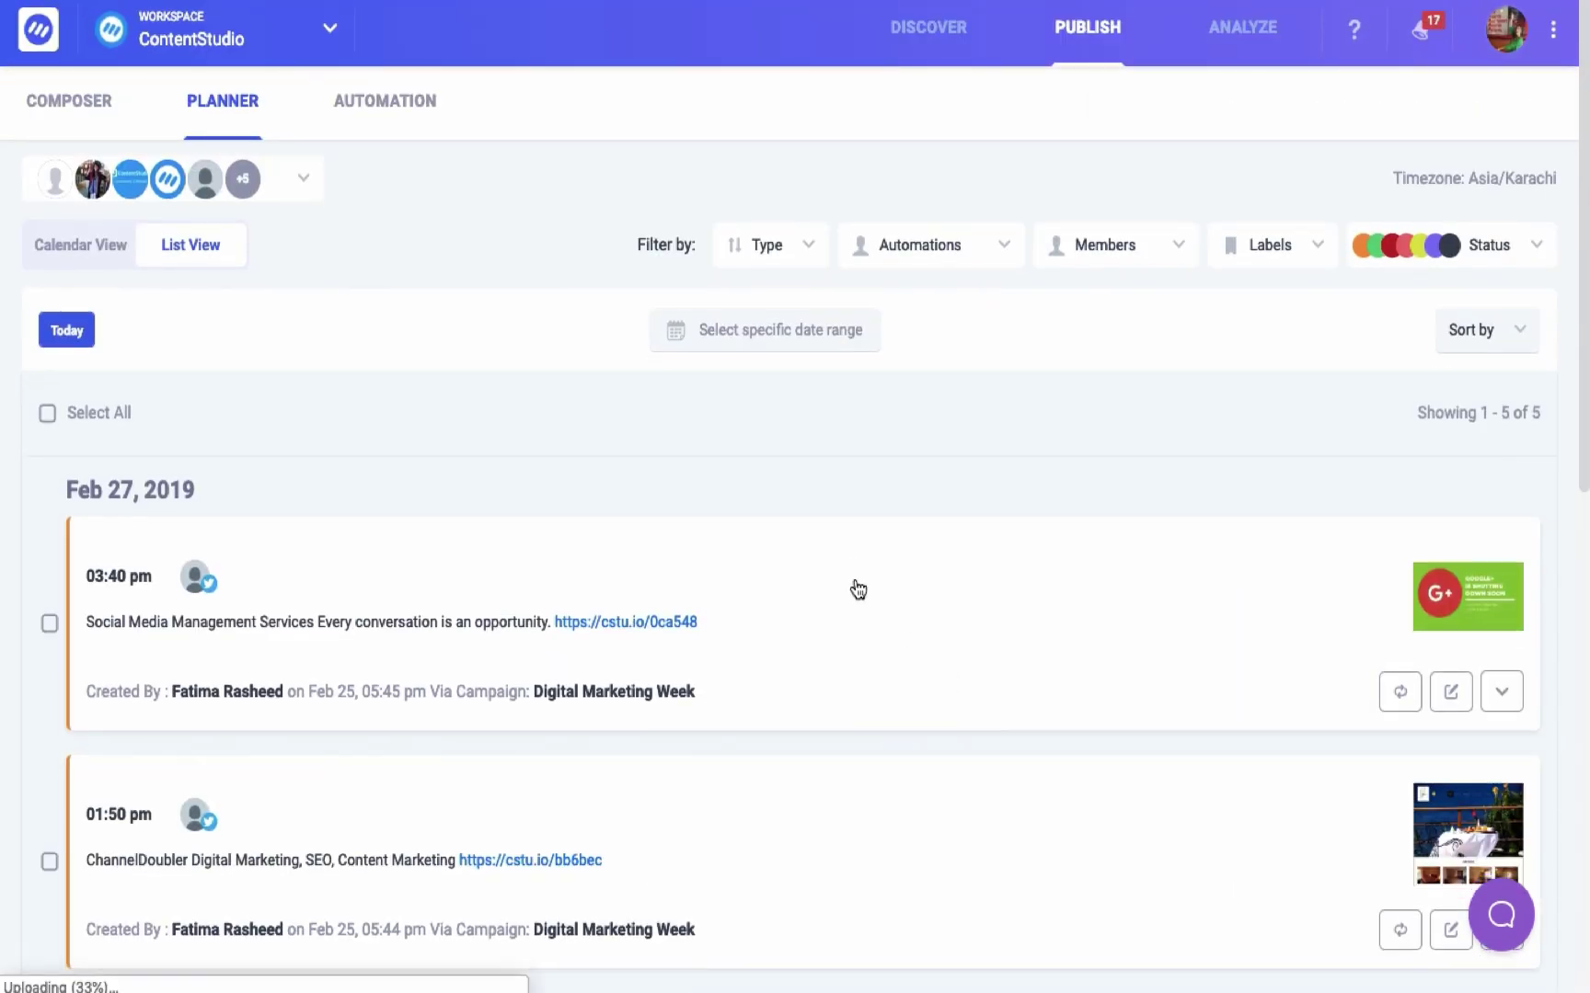
scroll(852, 585, down, 10)
click(1369, 789)
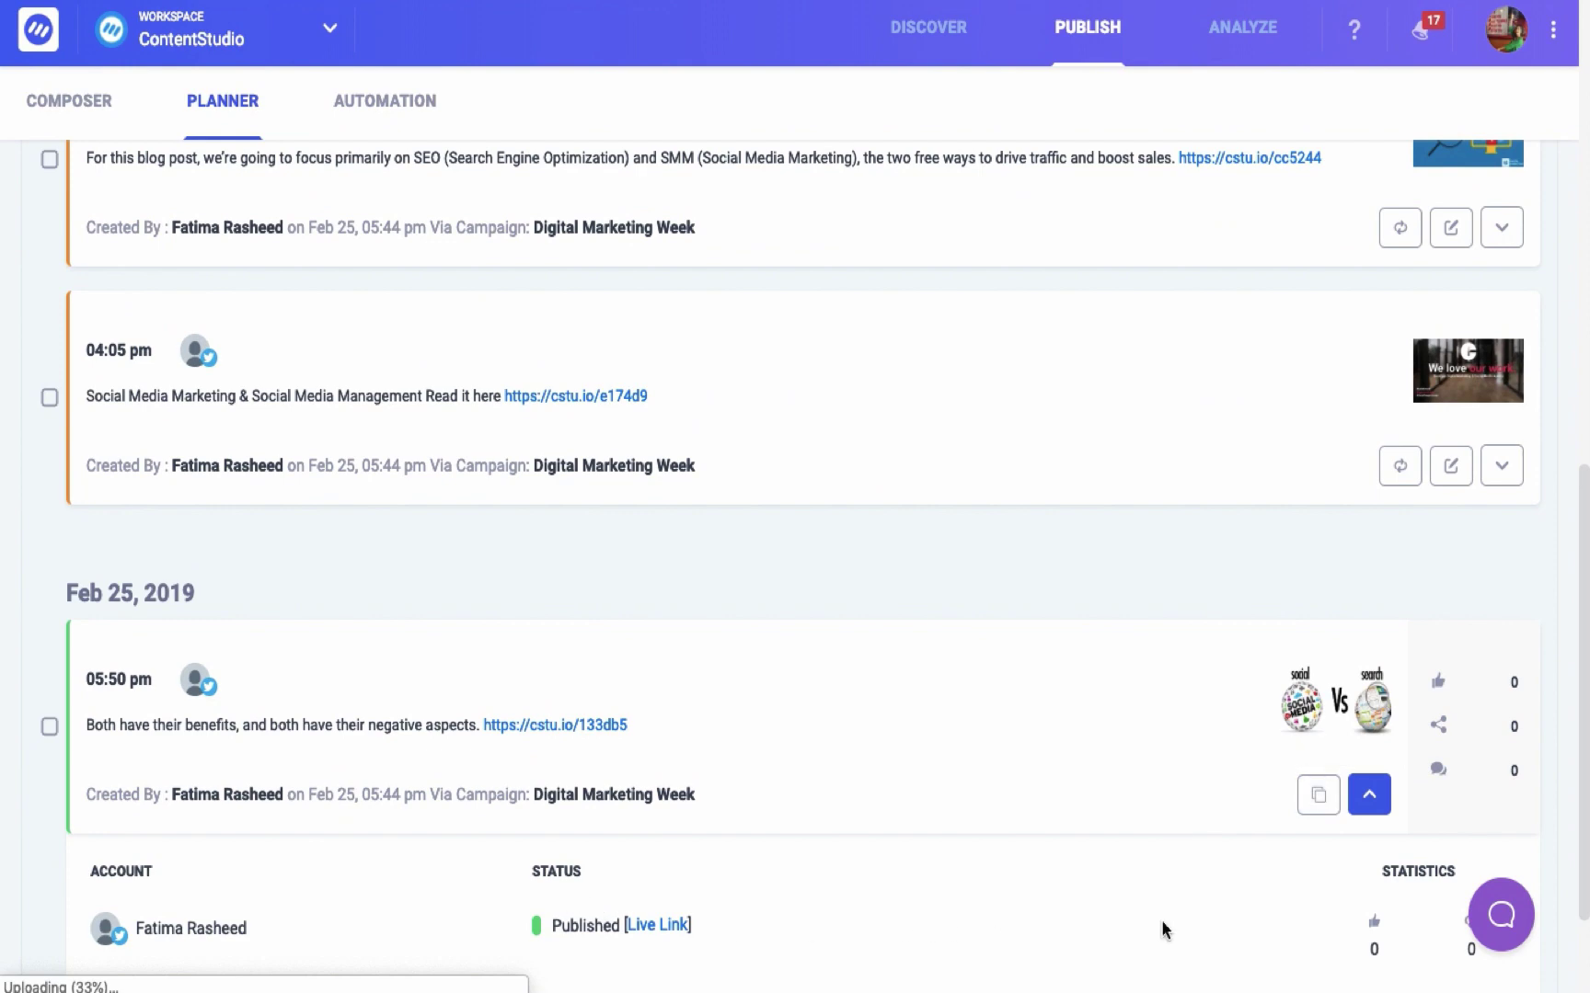
scroll(803, 622, up, 5)
scroll(803, 628, up, 5)
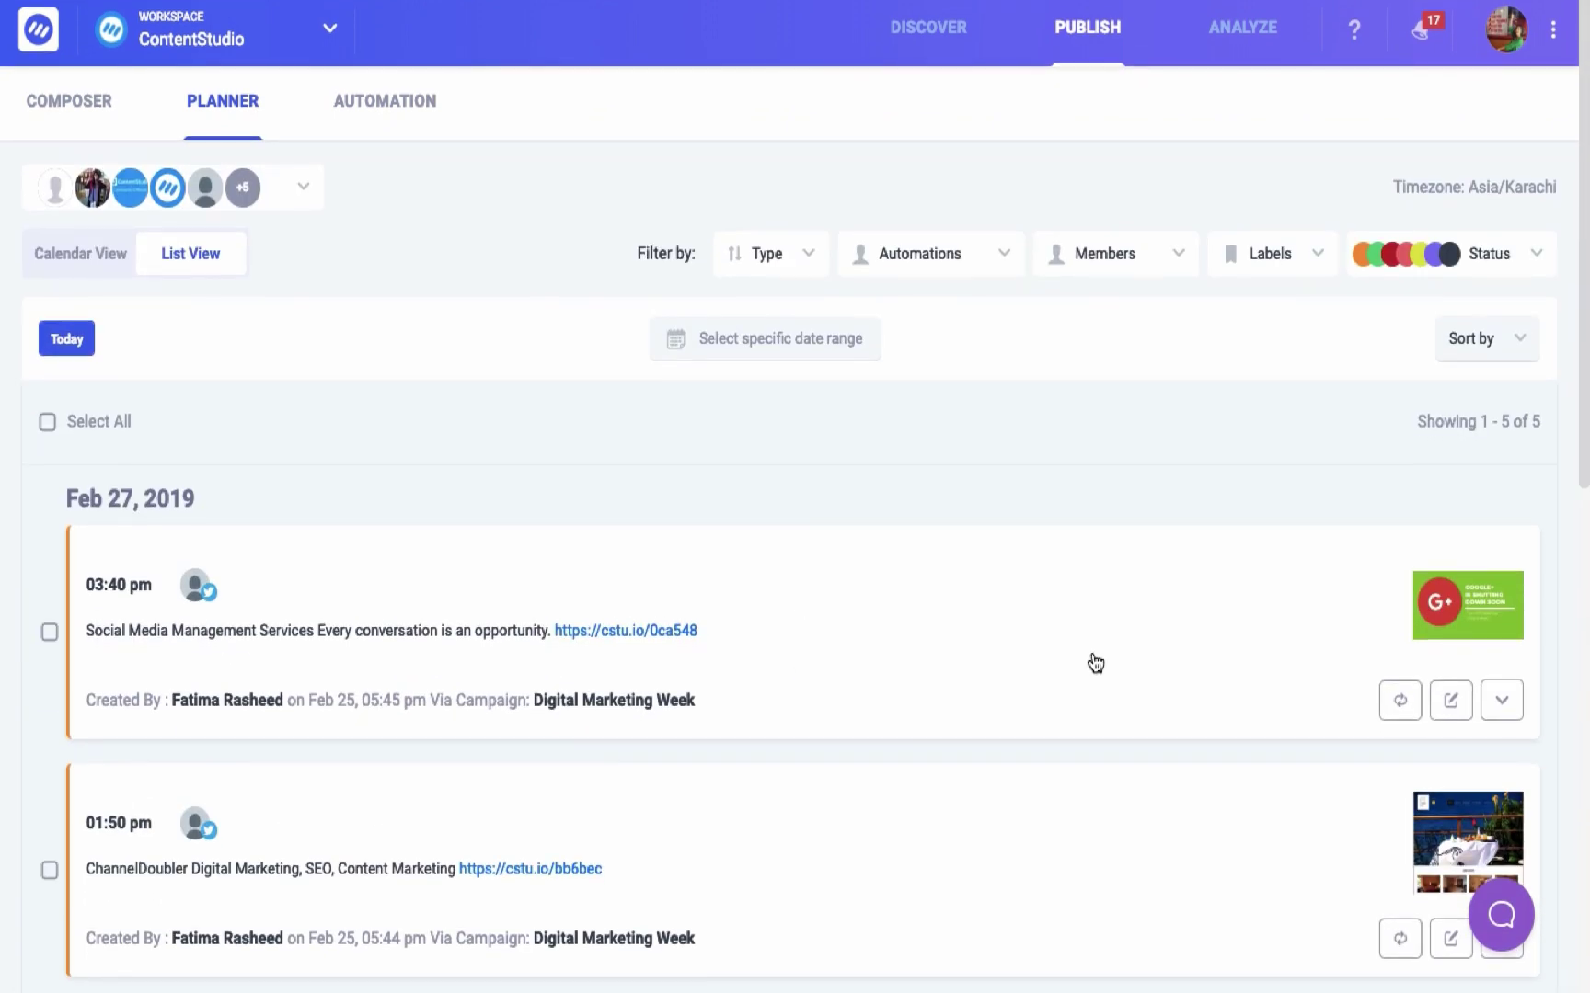
- Add 'Read it here:' on a new line before the link in the Feb 27 03:40 pm post, then reschedule it
click(1448, 699)
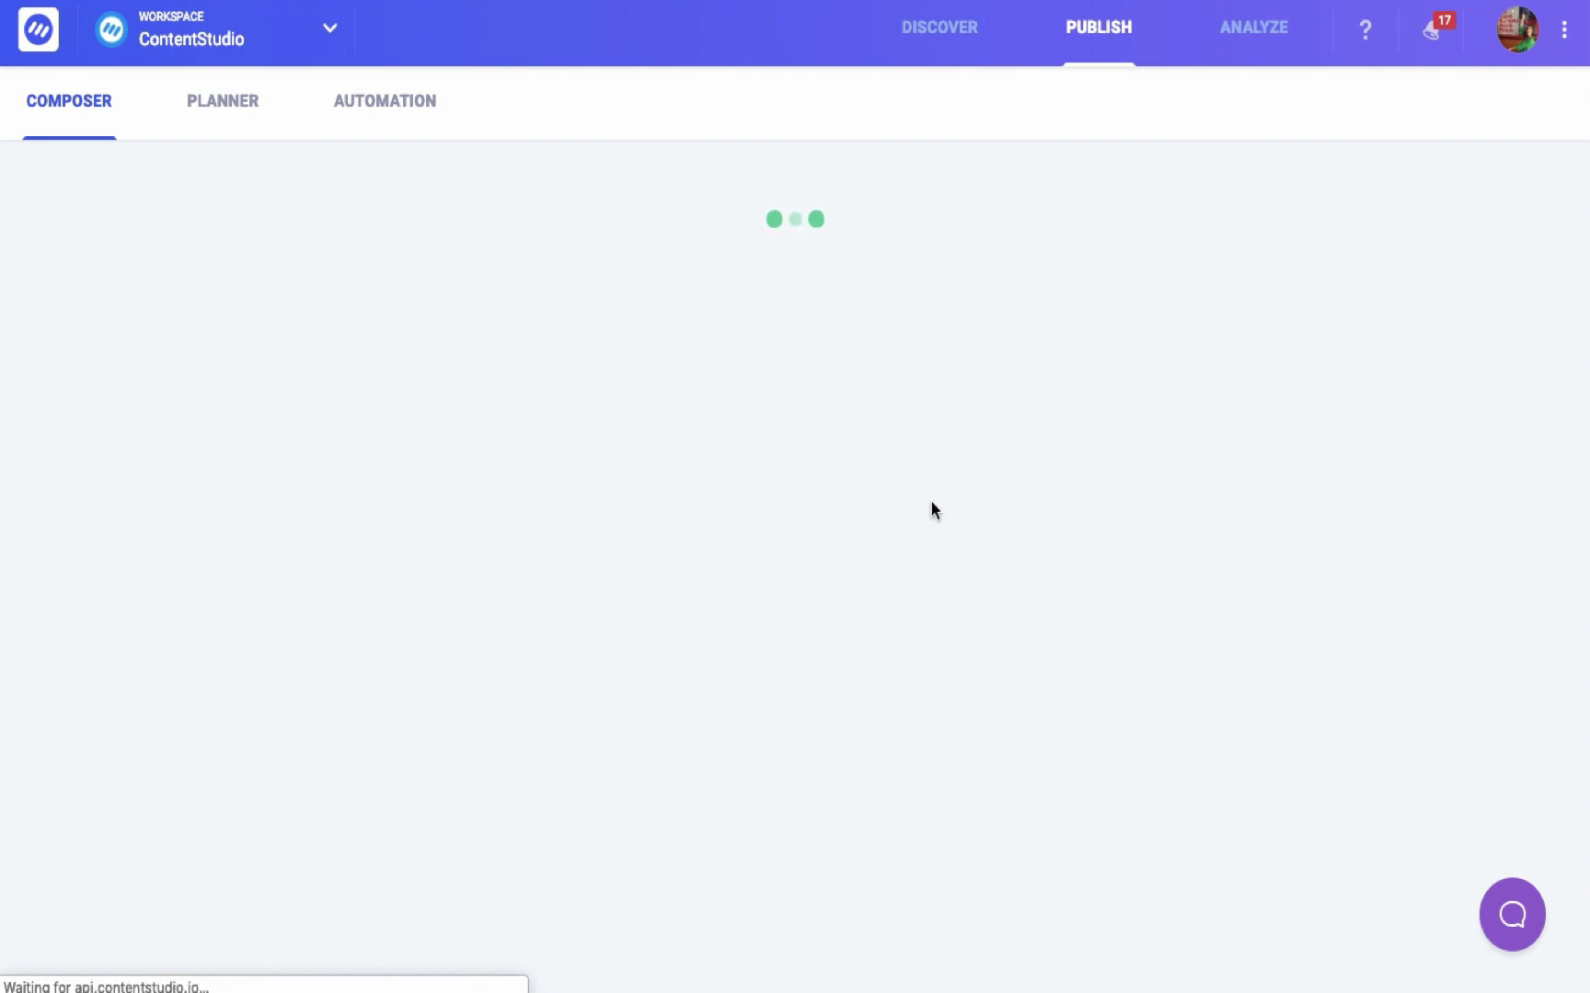
click(939, 298)
key(Return)
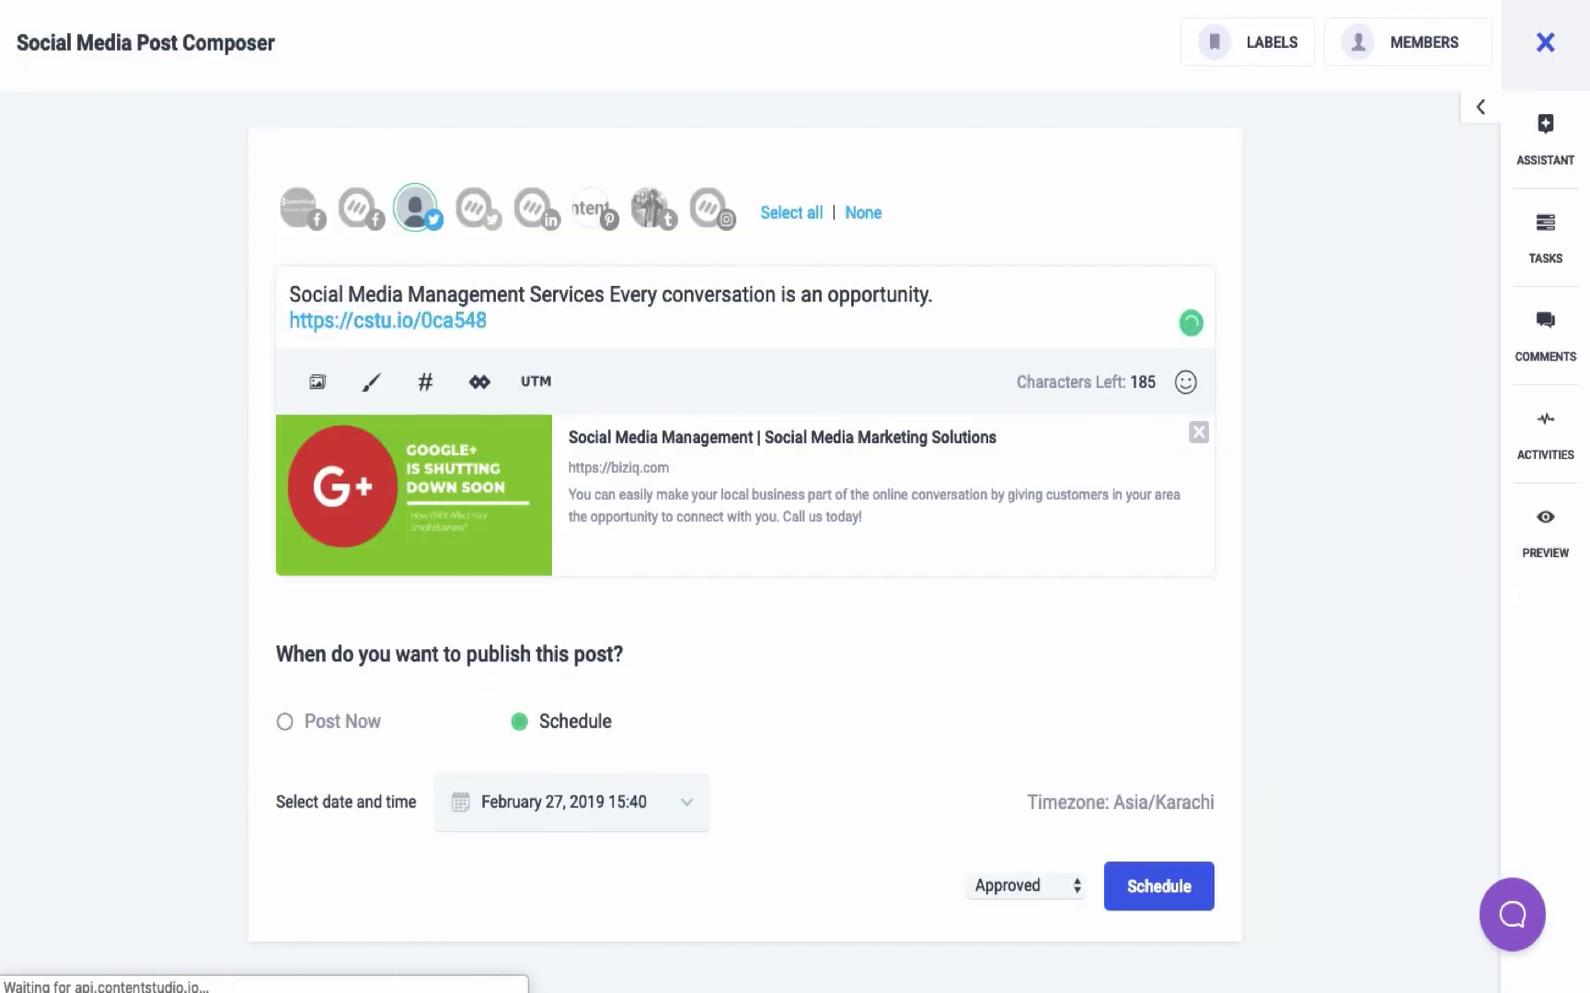
key(Return)
text(Read )
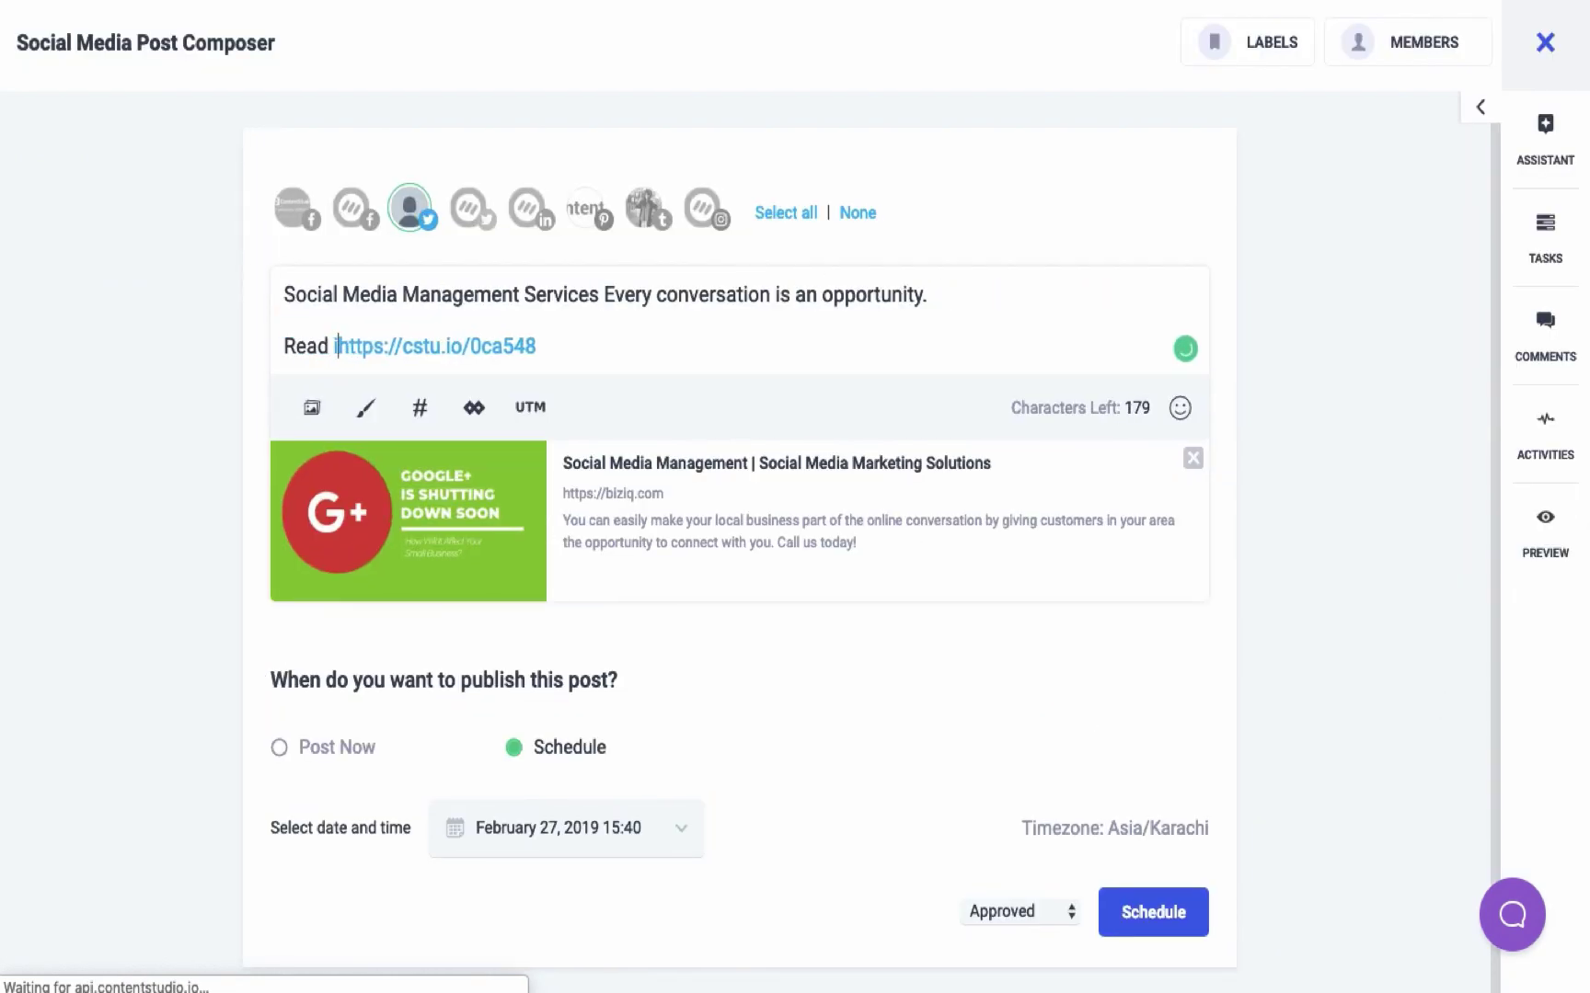
text(it here:)
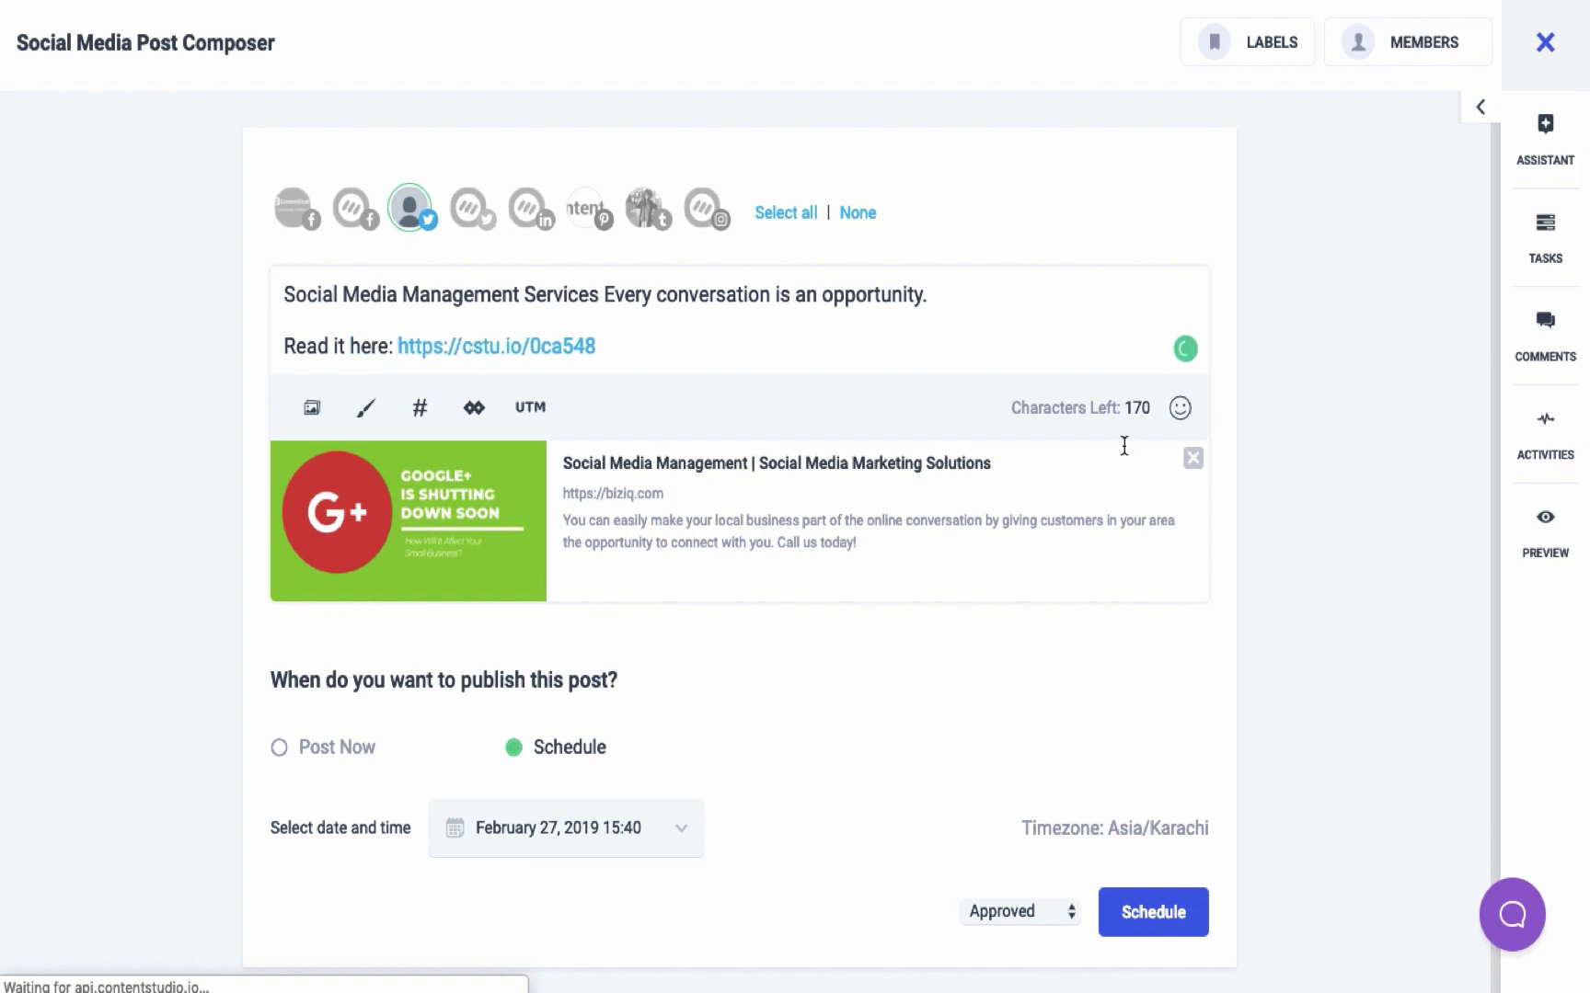
click(1168, 926)
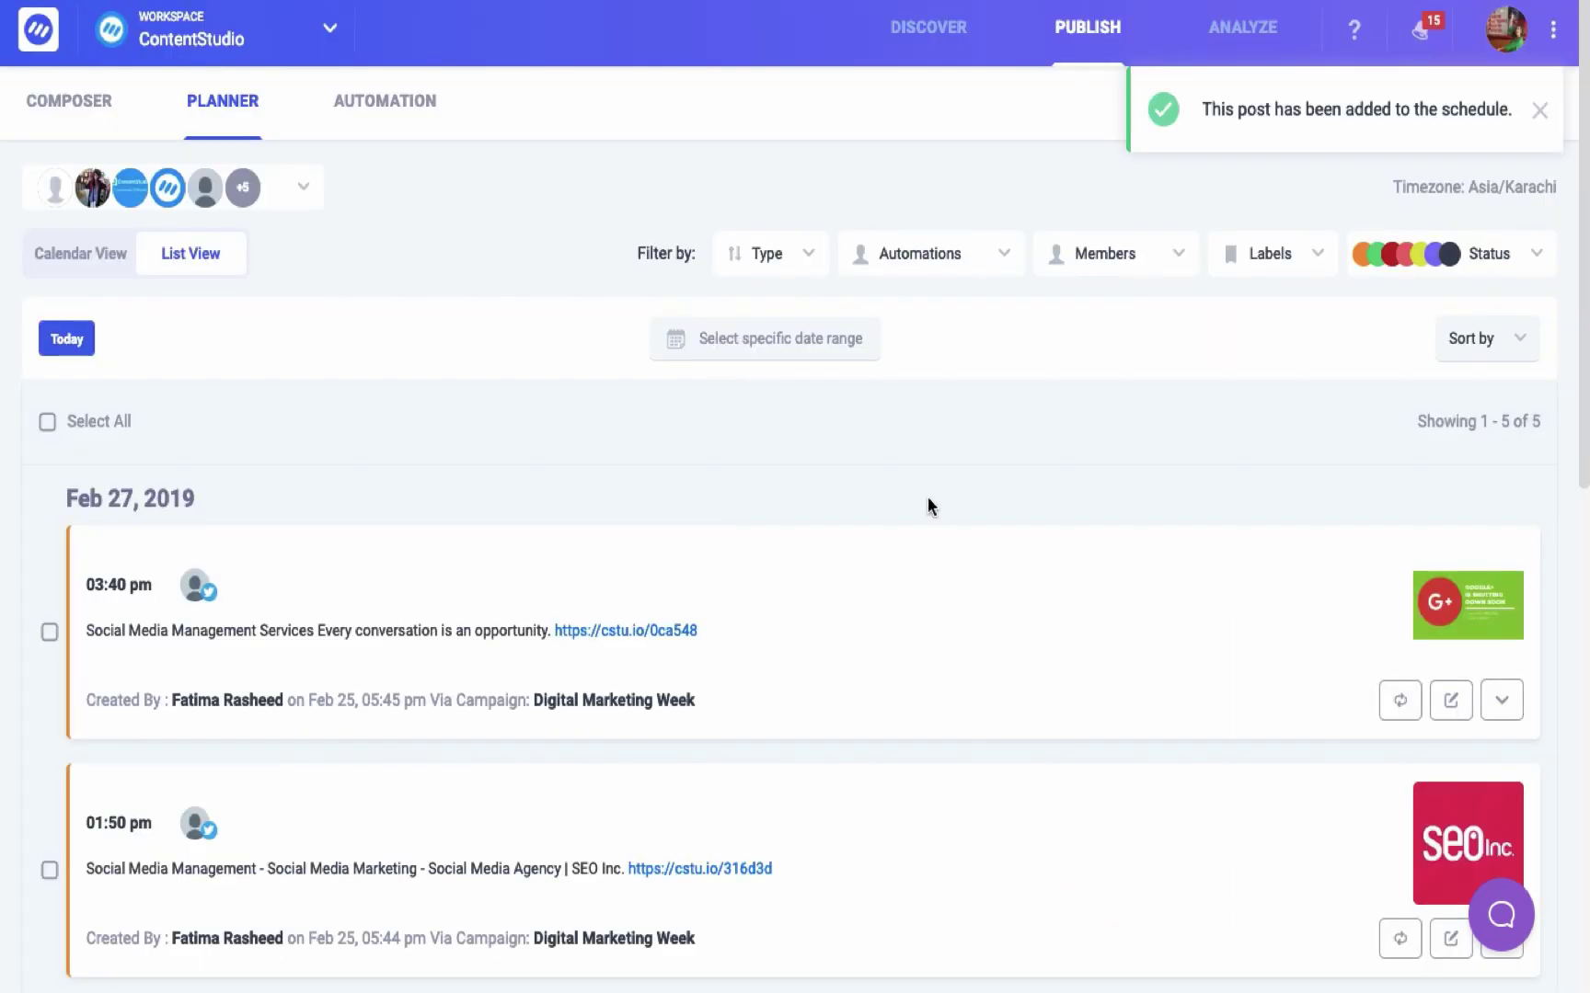
scroll(928, 496, down, 5)
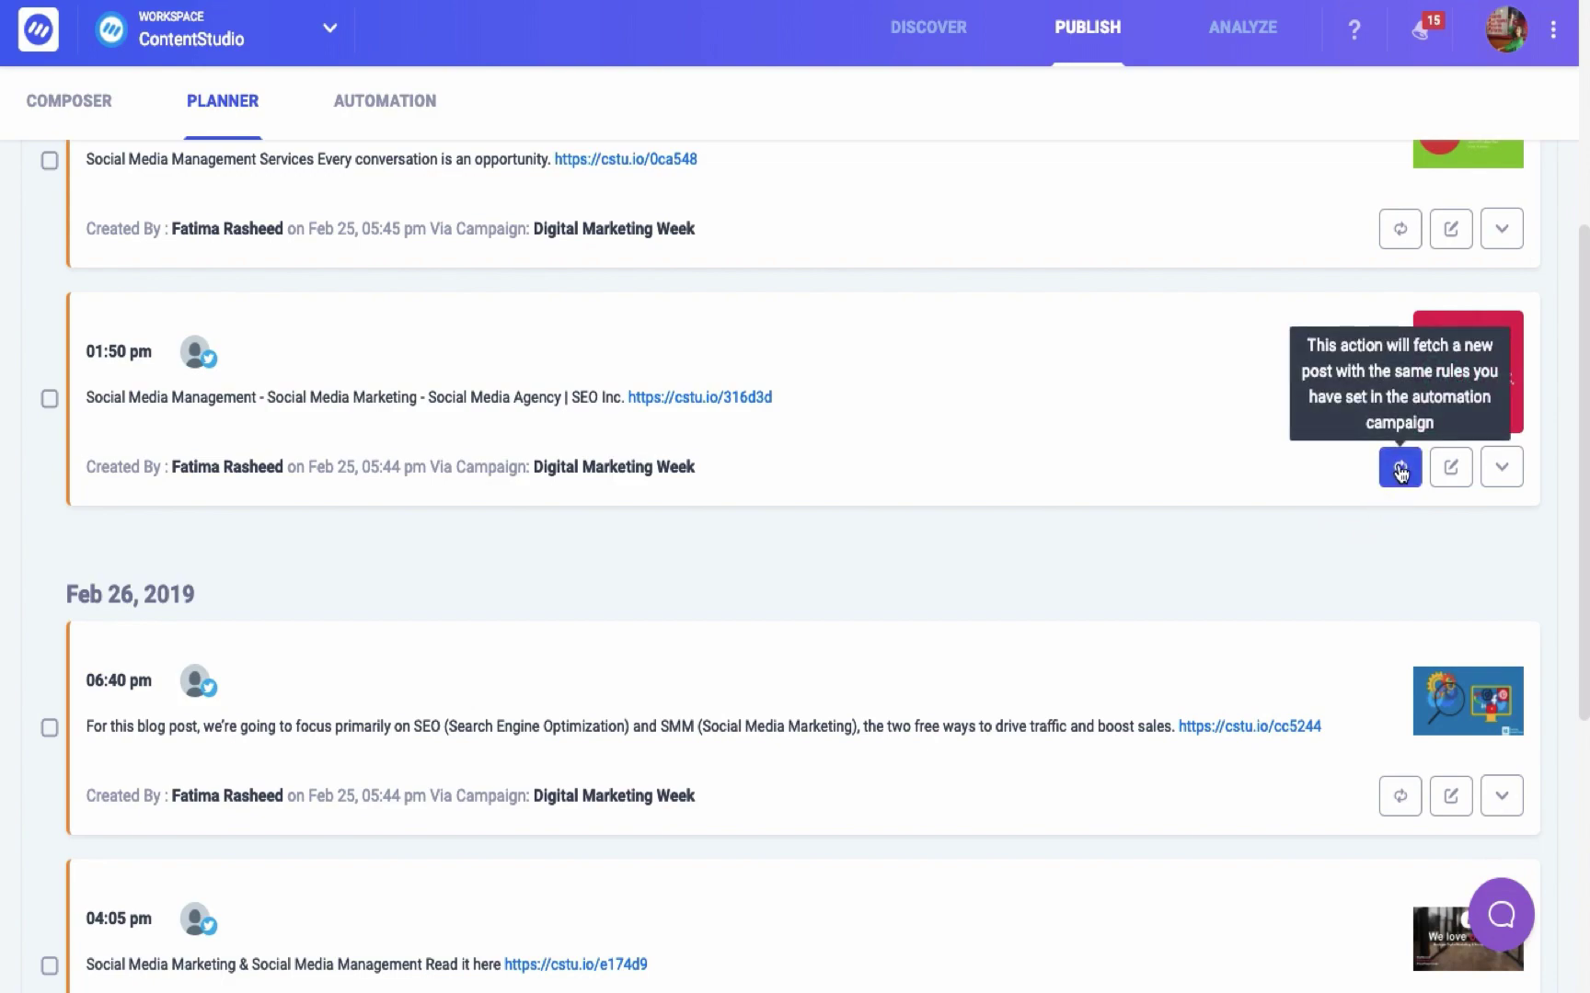
- Replace the Feb 27 01:50 pm post with a fetched article and approve the Mar 01 05:30 pm post
click(1400, 469)
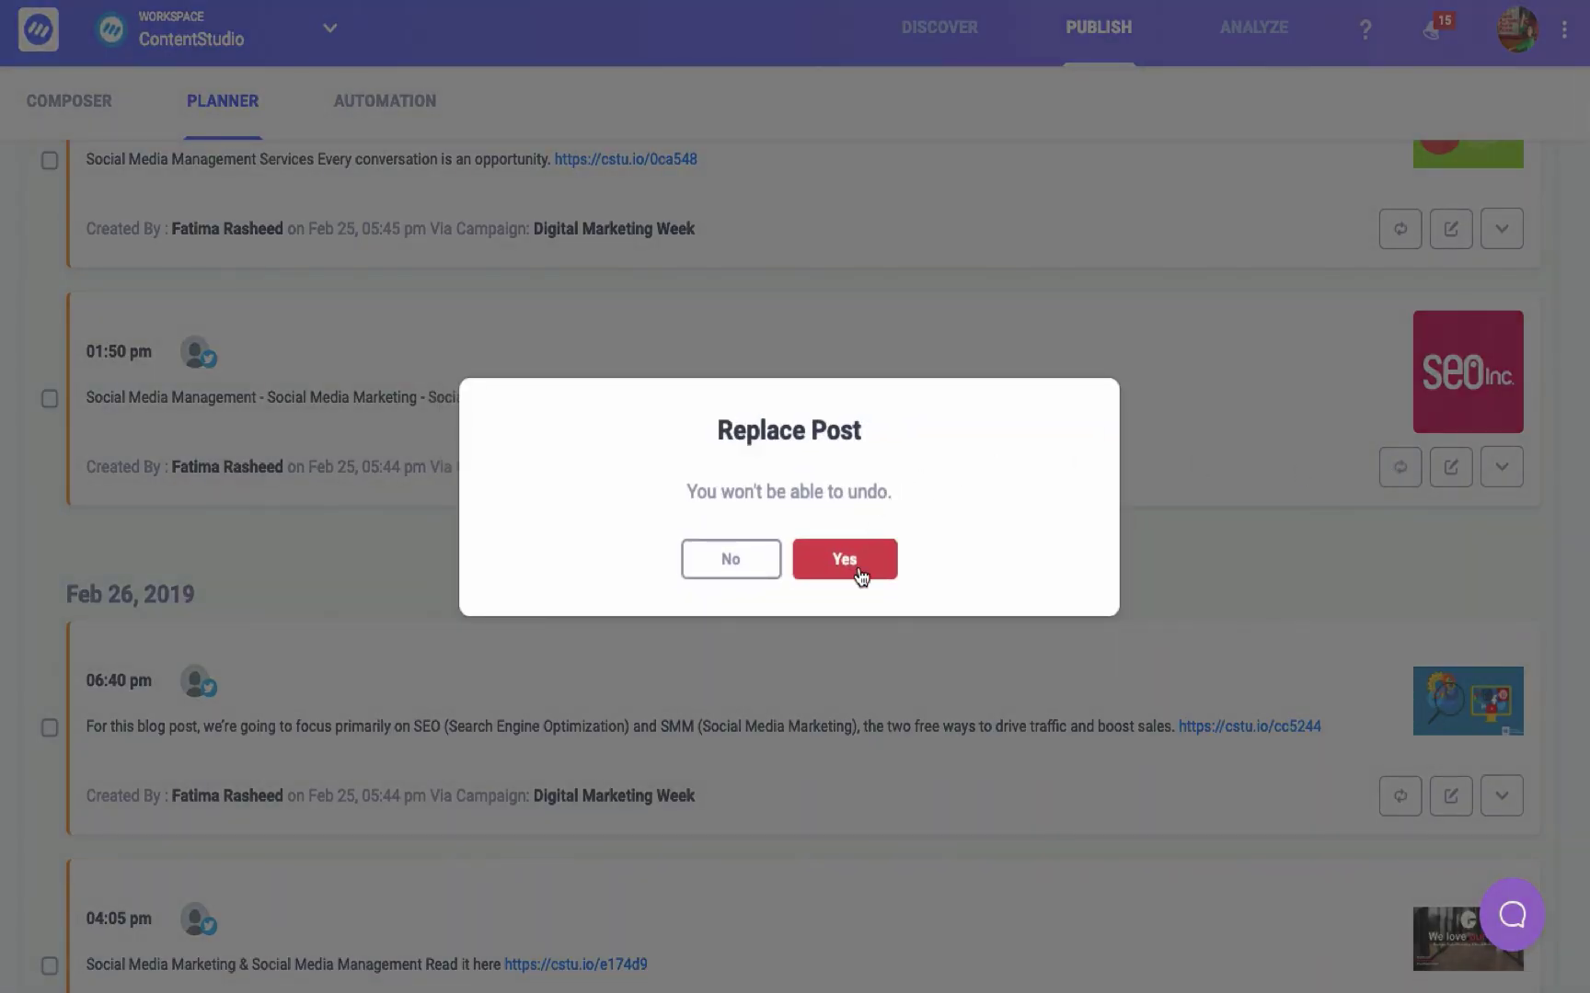
click(856, 561)
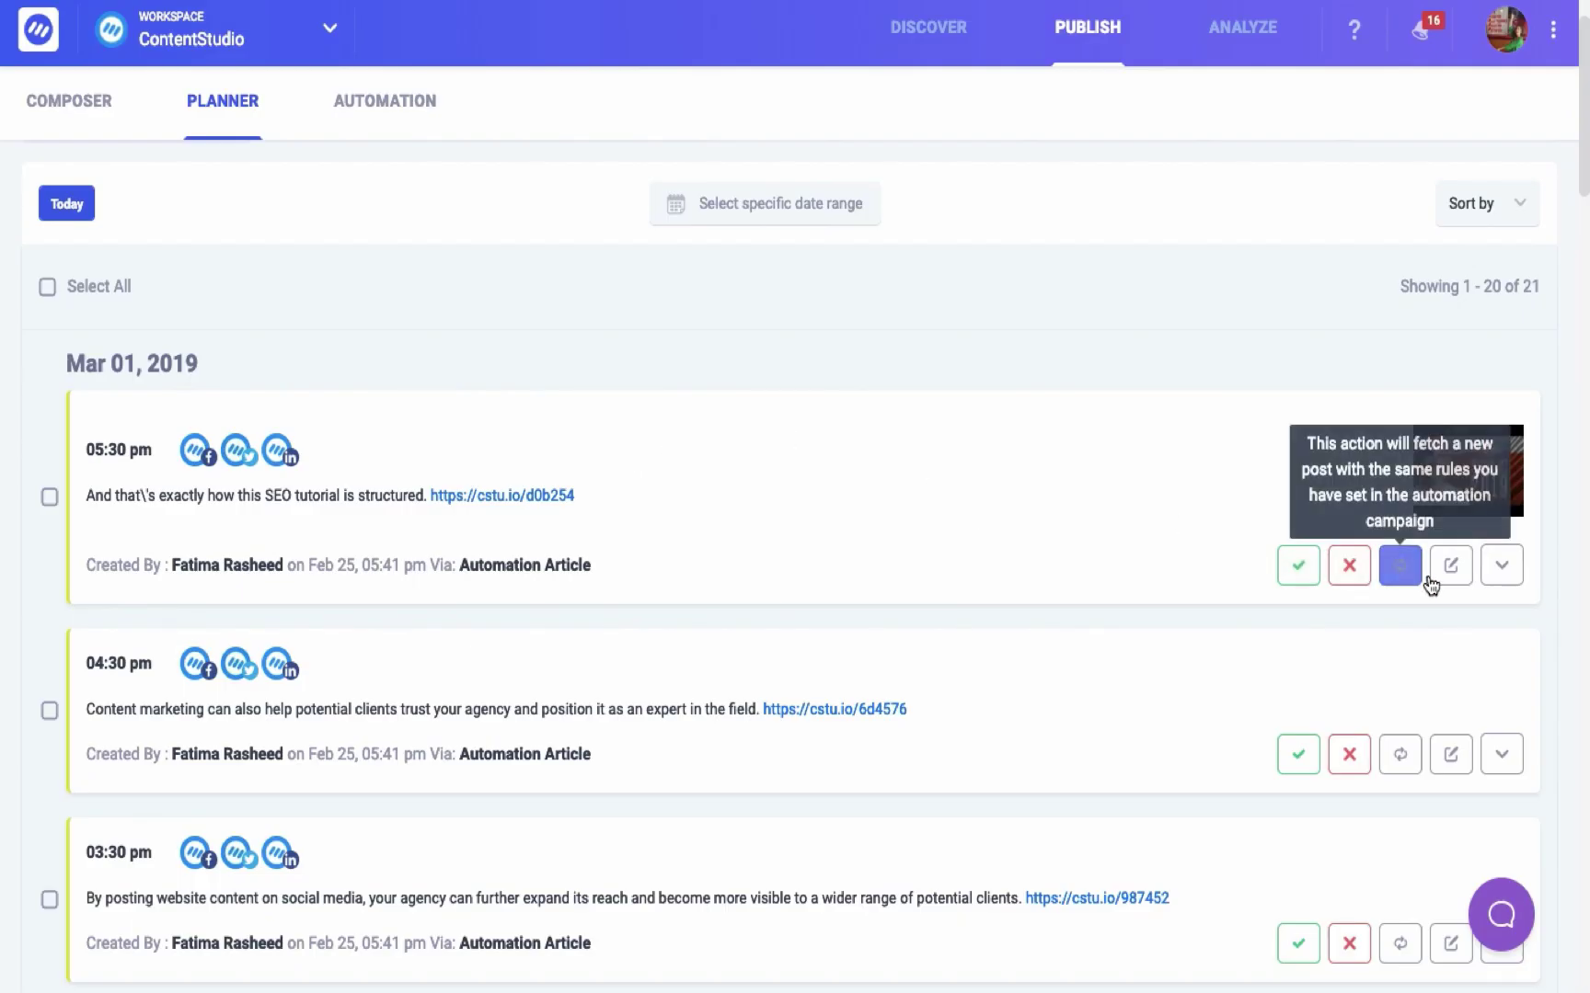
click(1292, 576)
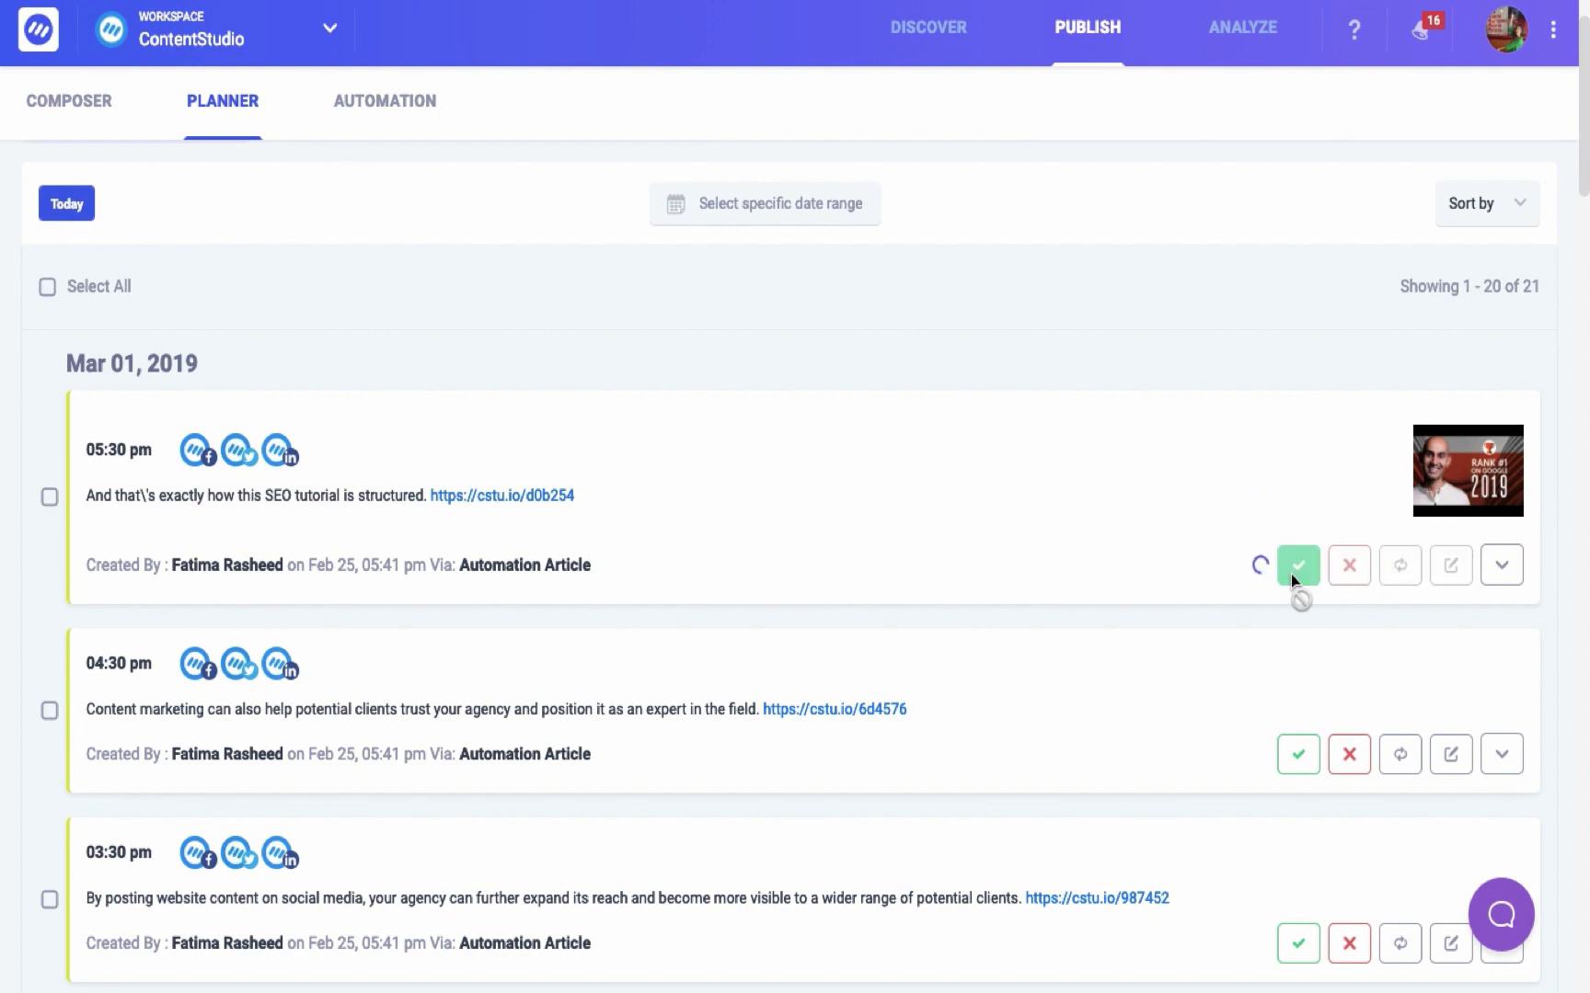